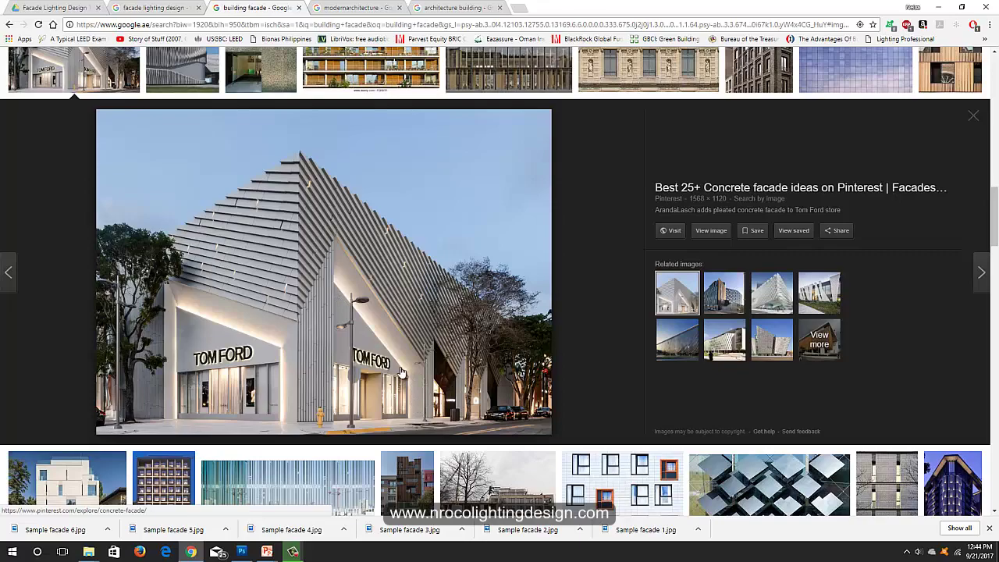
Browse the facade lighting search results and preview the white house with glowing outline lighting.
scroll(399, 374, up, 2)
scroll(382, 351, down, 3)
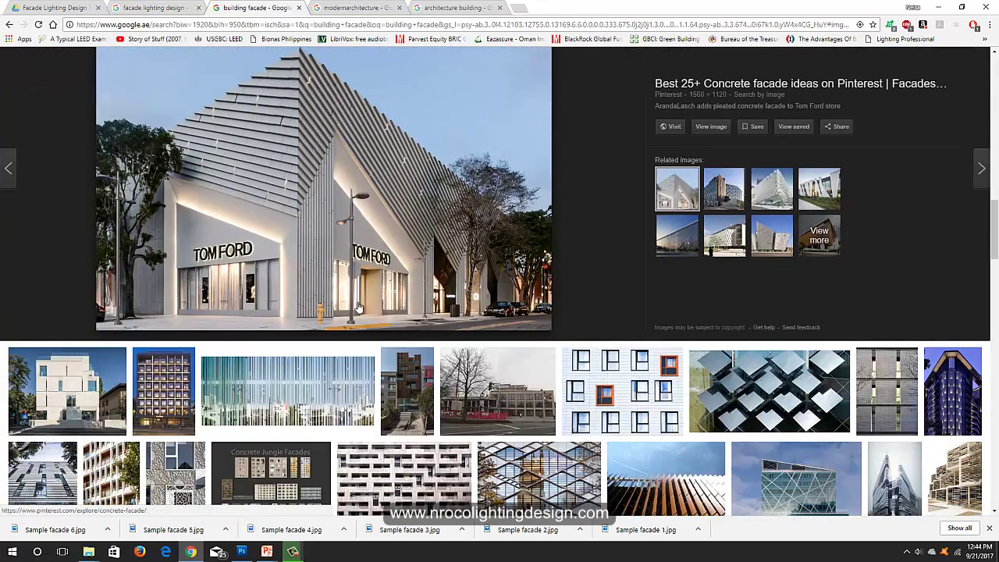
scroll(384, 312, down, 1)
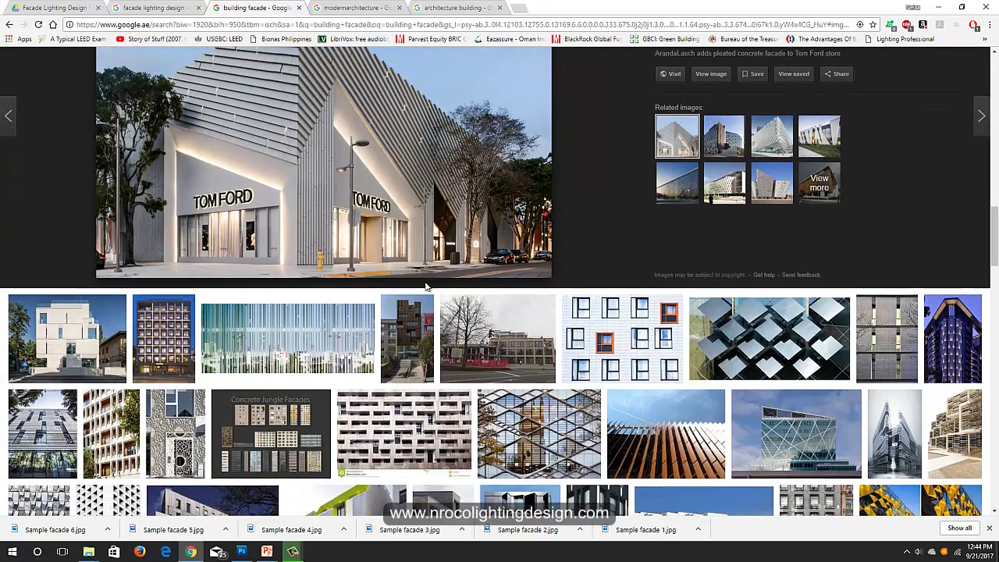
scroll(426, 287, down, 2)
scroll(396, 238, up, 4)
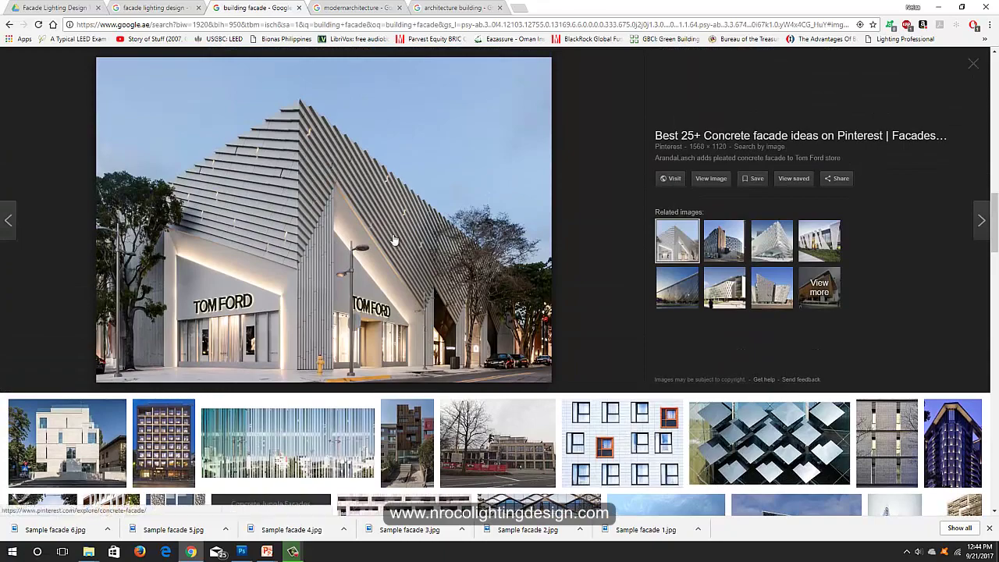
click(156, 9)
scroll(491, 105, up, 5)
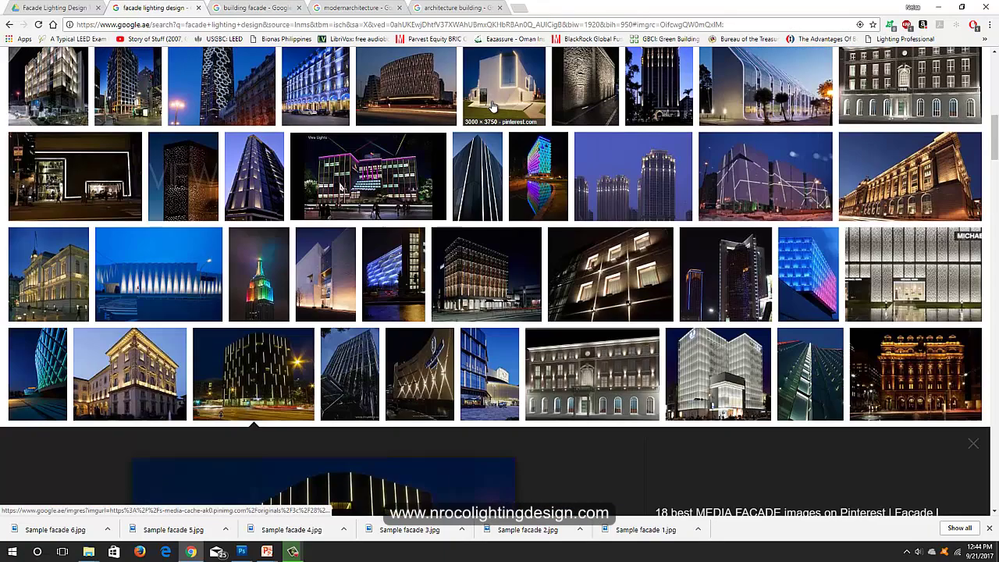
click(498, 103)
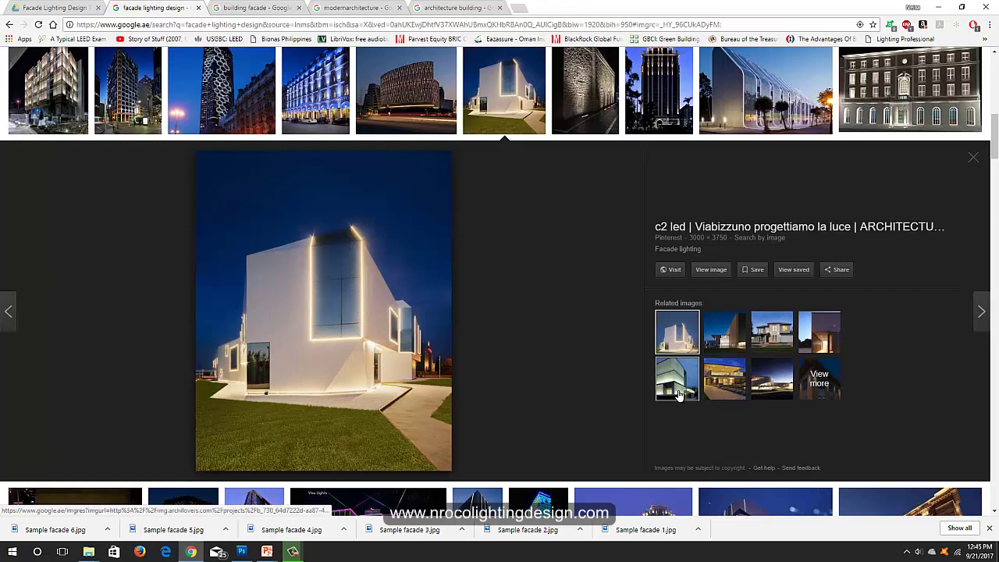
key(alt+Left)
Preview the gold curved-facade night image and its larger related shot.
scroll(379, 265, up, 3)
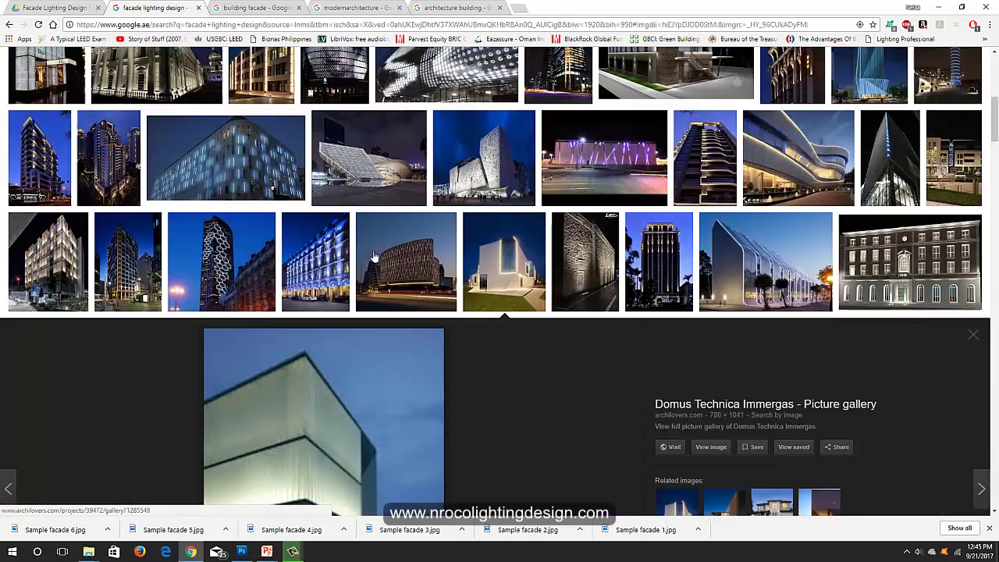
scroll(379, 265, up, 3)
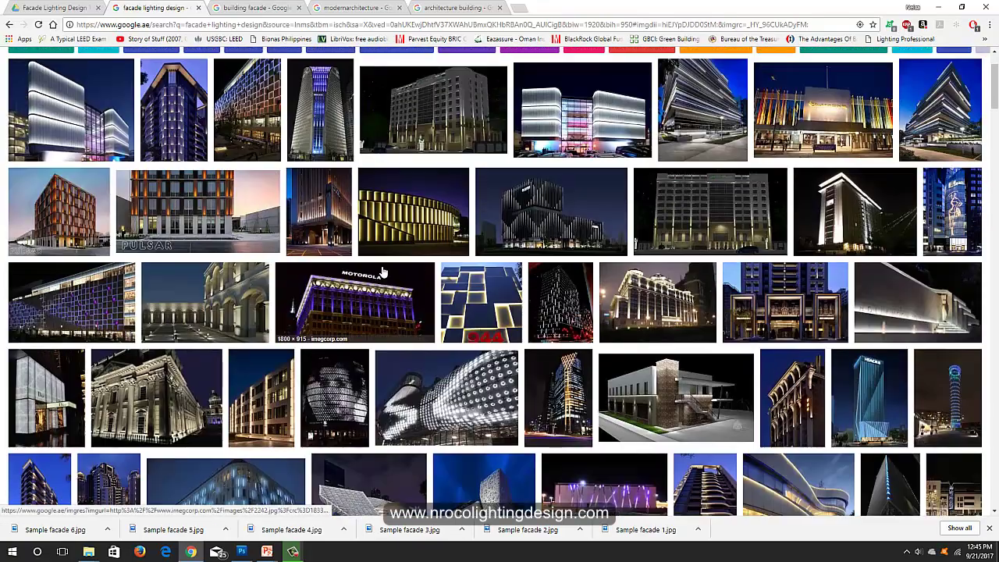
click(415, 215)
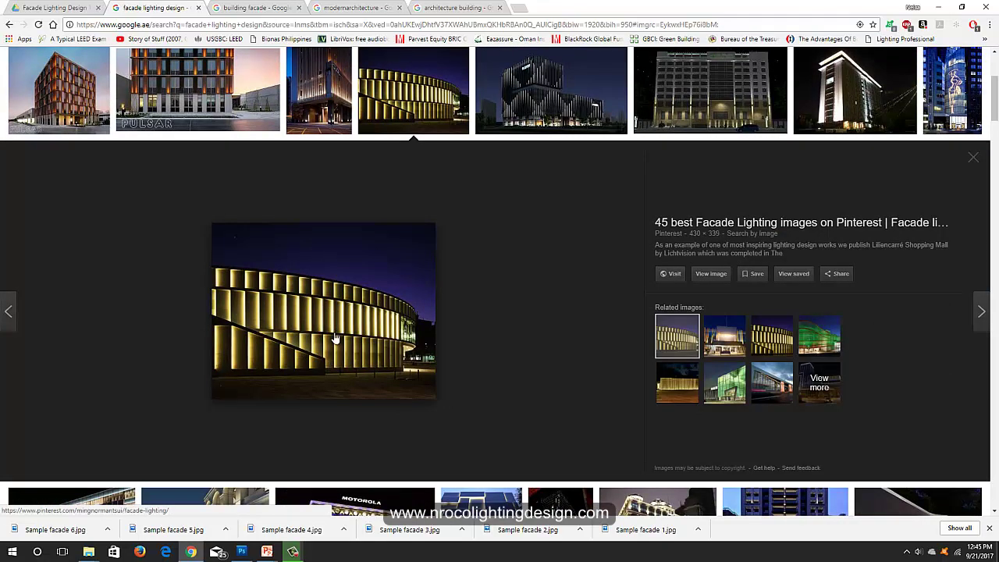
click(773, 336)
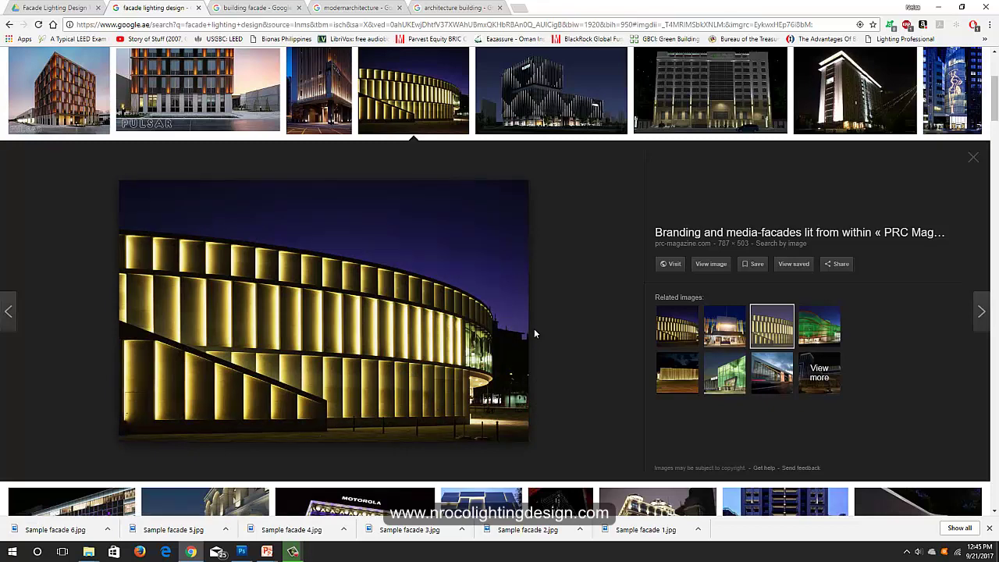
Look through the modern architecture image results, including the white angled glass building.
click(269, 9)
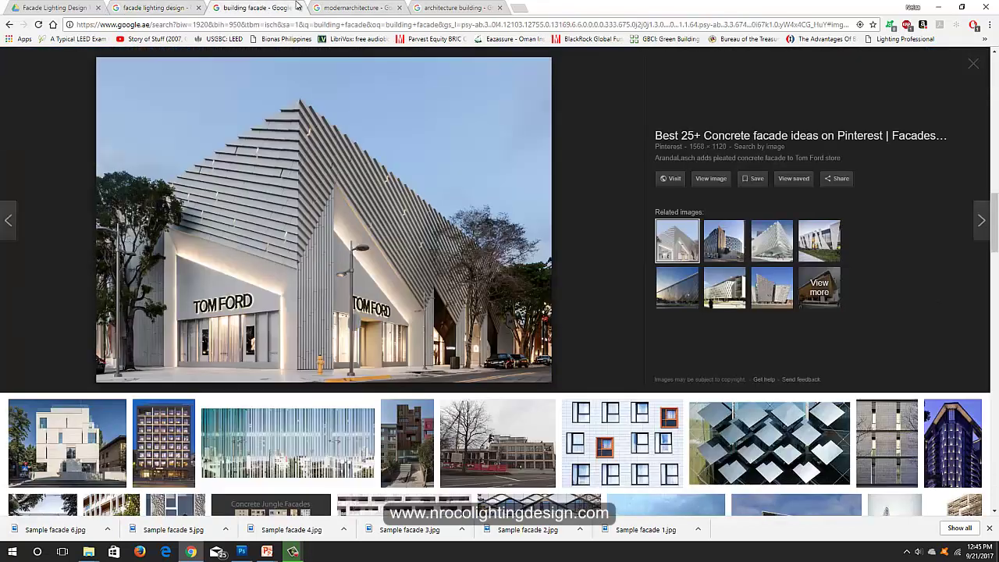
click(356, 8)
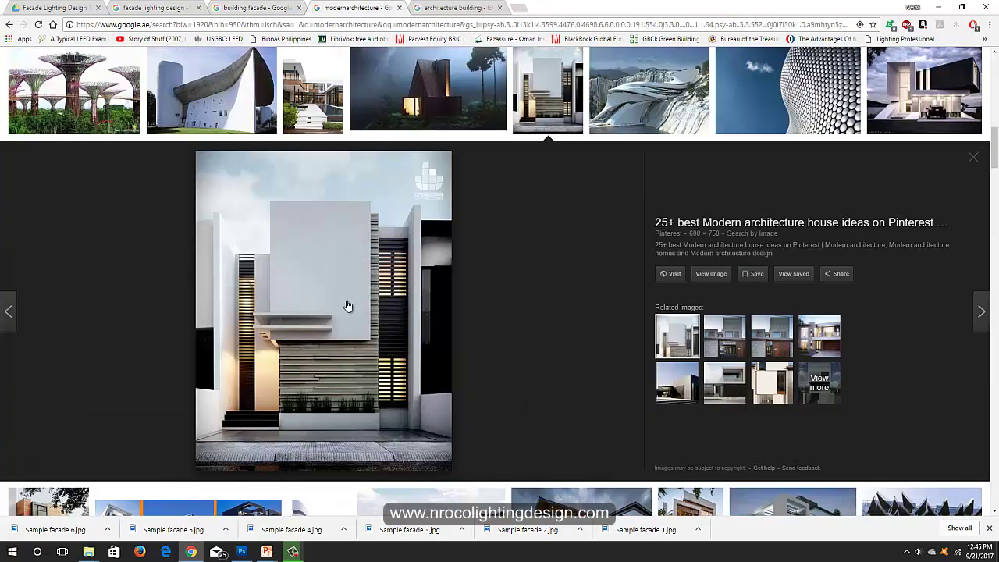
click(457, 8)
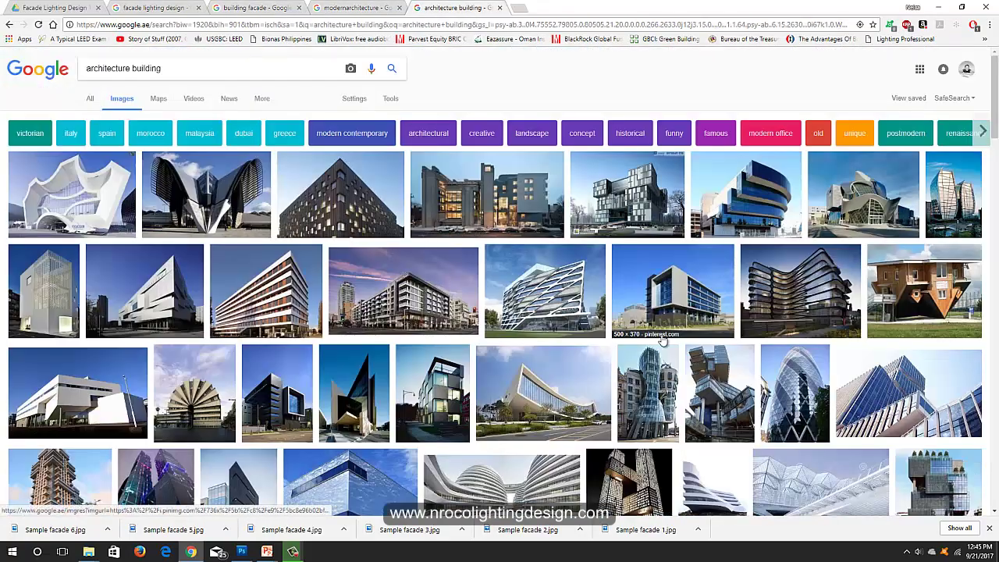
scroll(662, 341, down, 3)
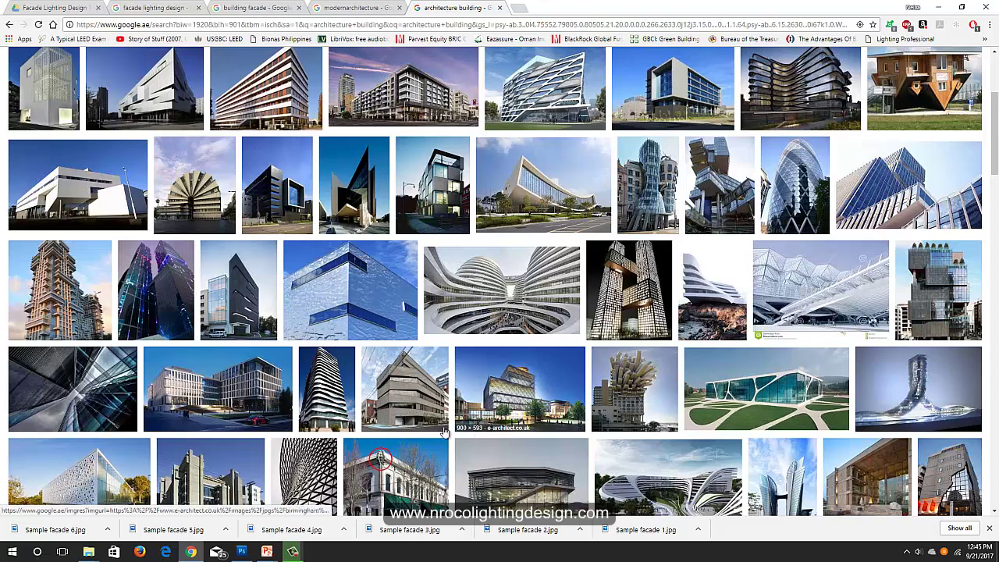
scroll(444, 432, down, 3)
click(787, 375)
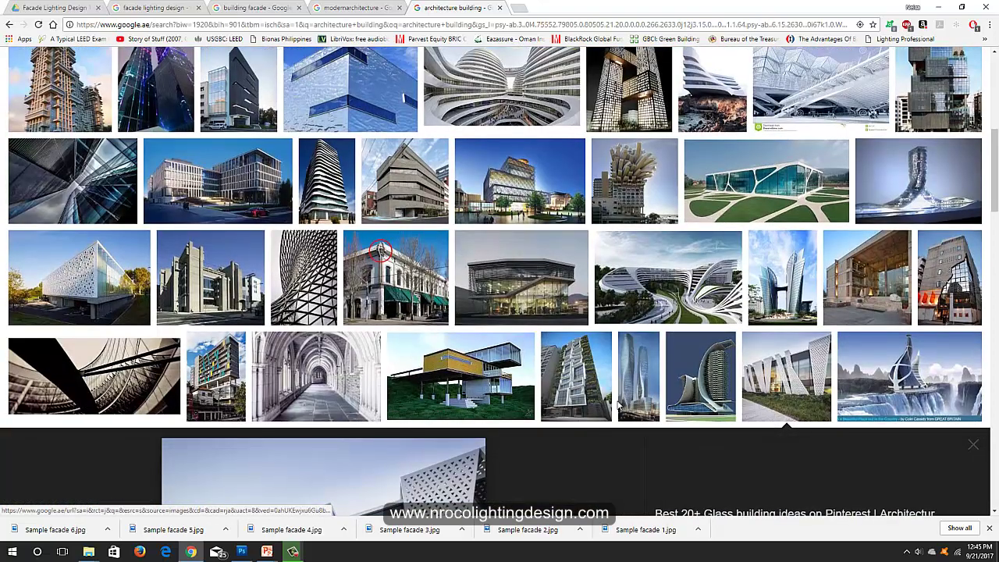
key(ctrl+3)
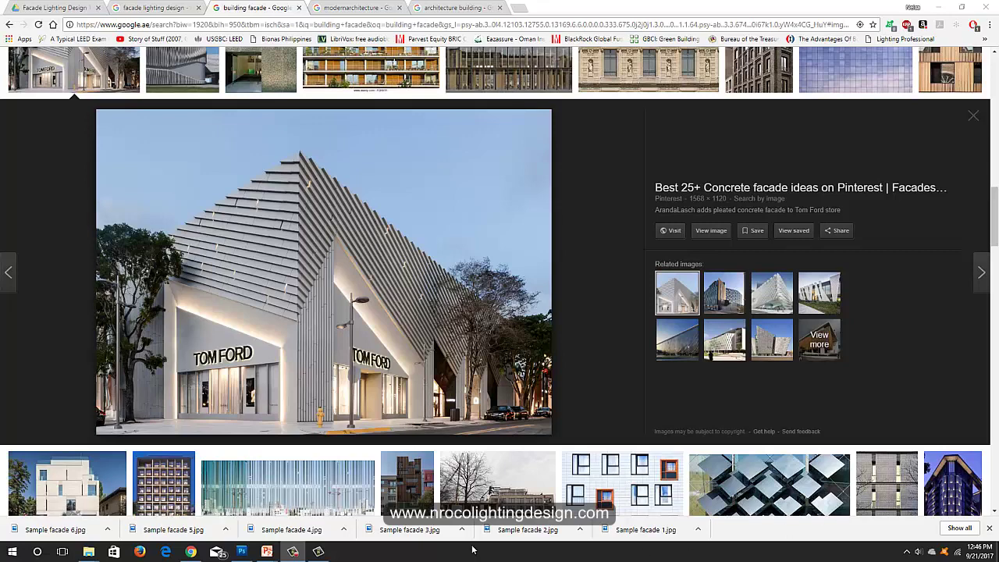
Open Sample facade 6 from the Sample Photoshop Facade files folder in Adobe Photoshop CS5.
mouse_move(89, 547)
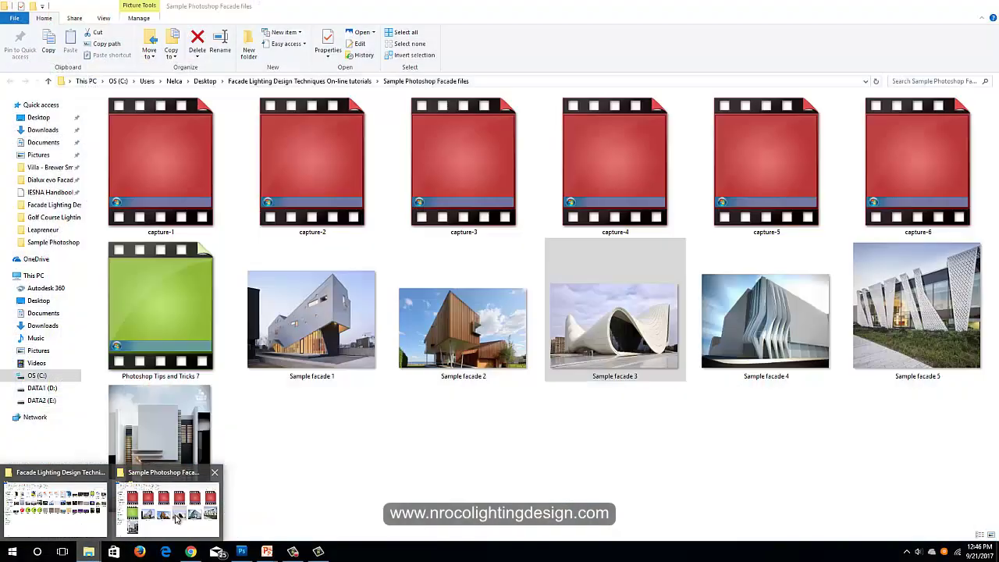
click(195, 519)
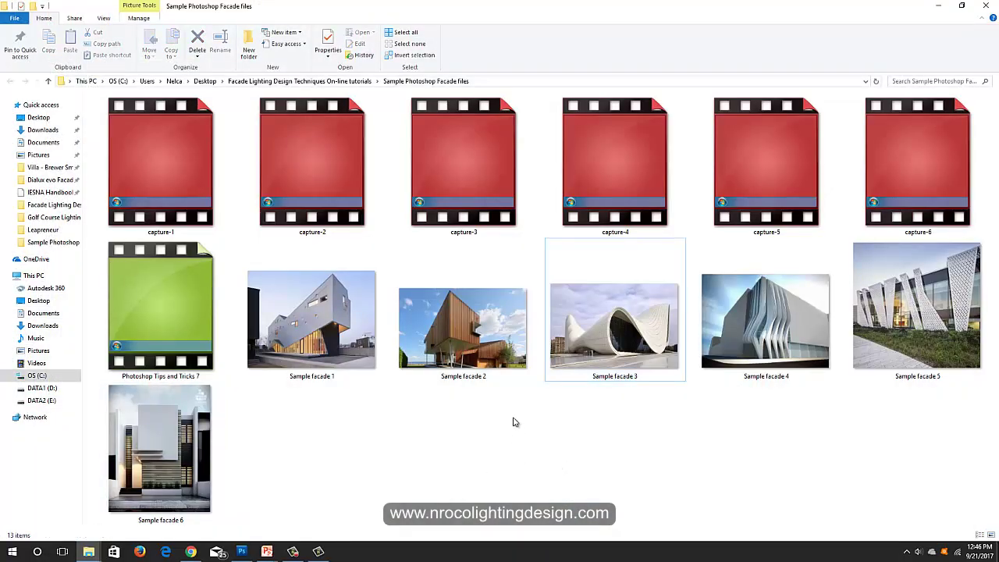
click(159, 444)
right_click(159, 444)
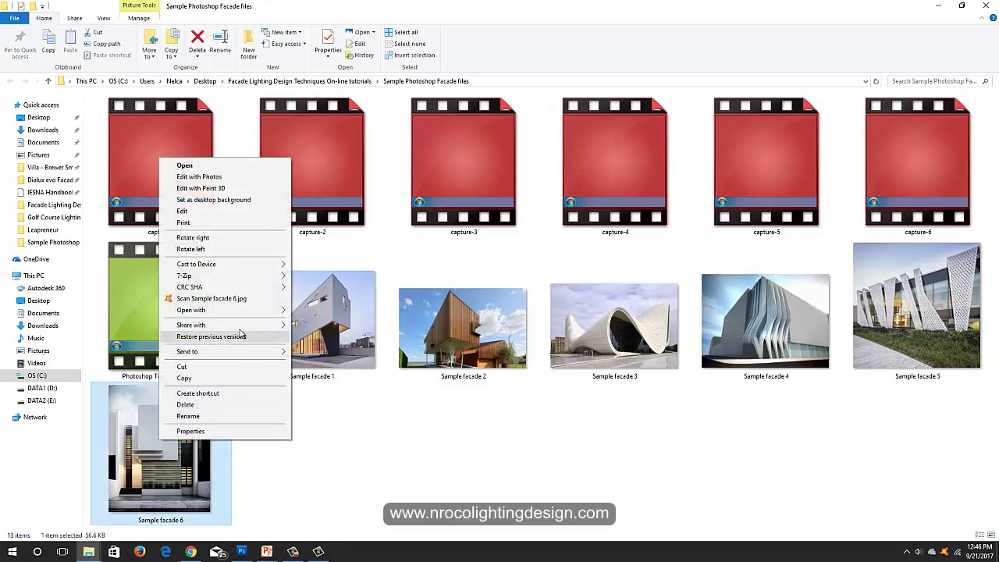
mouse_move(234, 313)
click(334, 311)
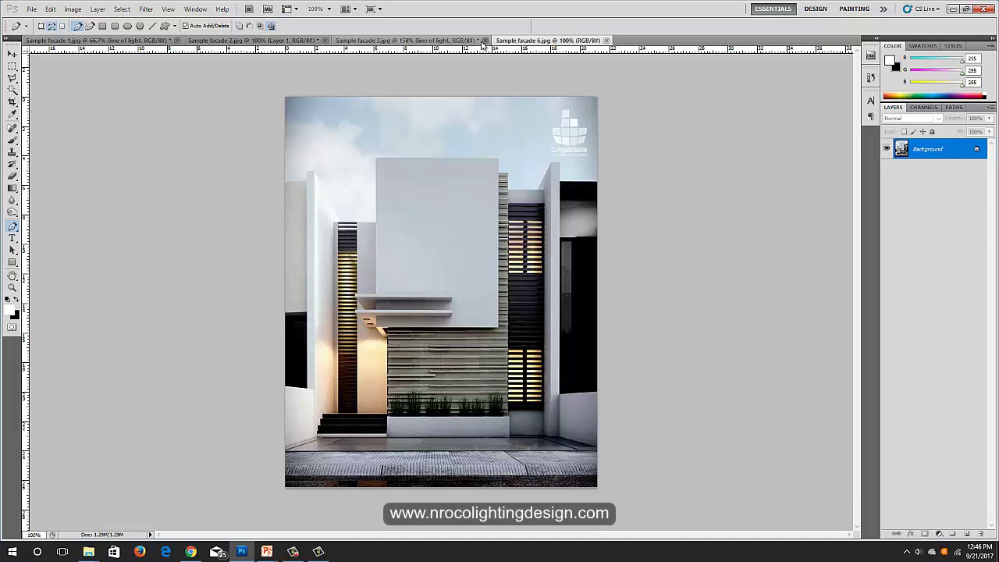
Duplicate the Background layer of Sample facade 6 into a Background copy layer.
drag(946, 152, 968, 532)
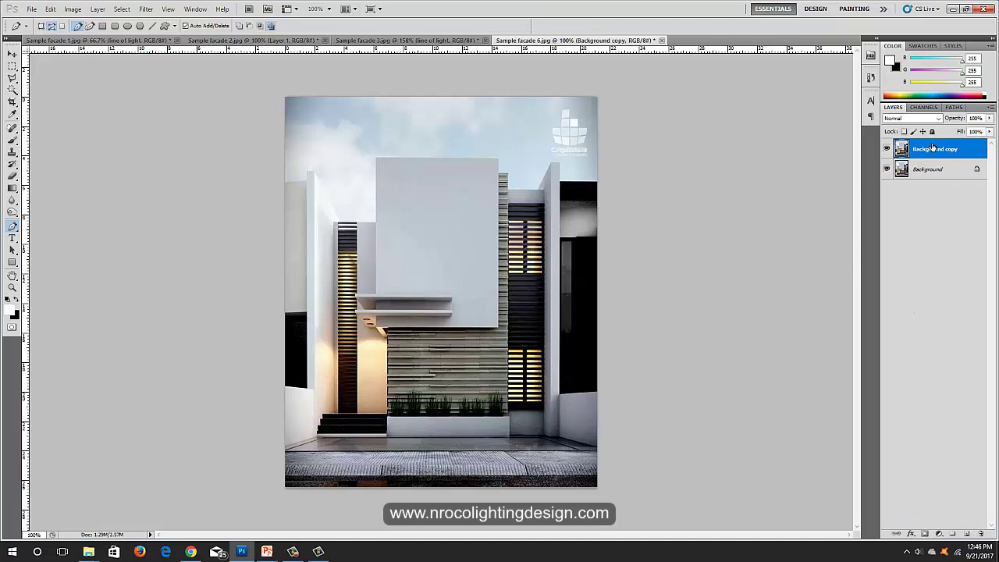
key(ctrl+l)
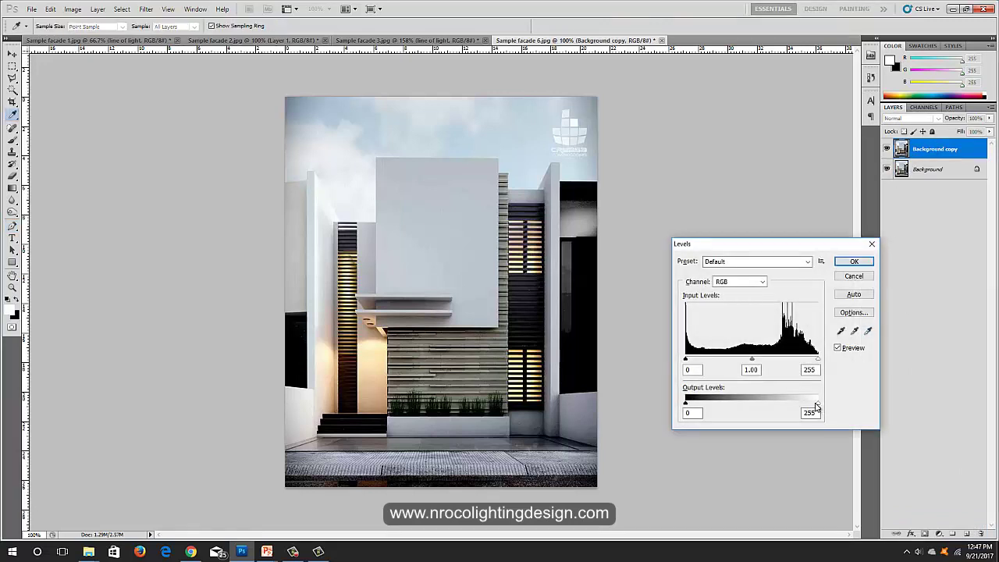
Darken Background copy with Levels: Output white 76, Input white 234.
drag(816, 407, 720, 402)
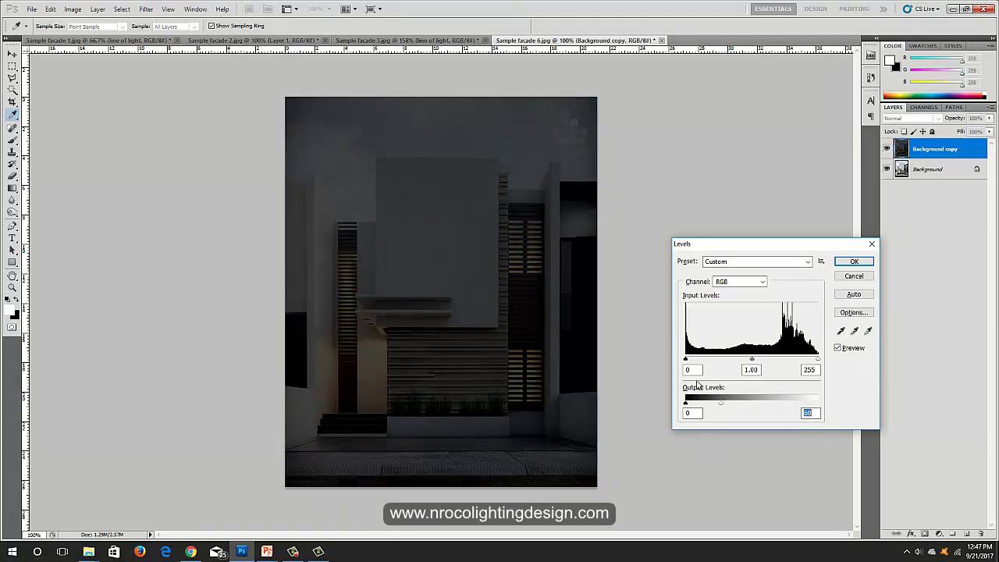
drag(818, 359, 809, 362)
click(855, 263)
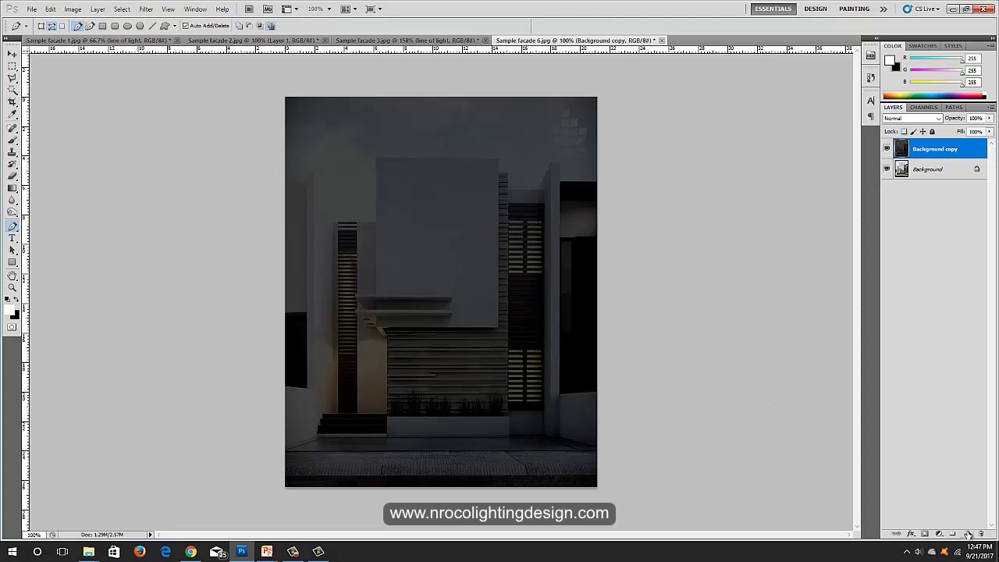
Add a new layer named 'cove light', then reselect the Background copy layer.
click(967, 534)
double_click(924, 149)
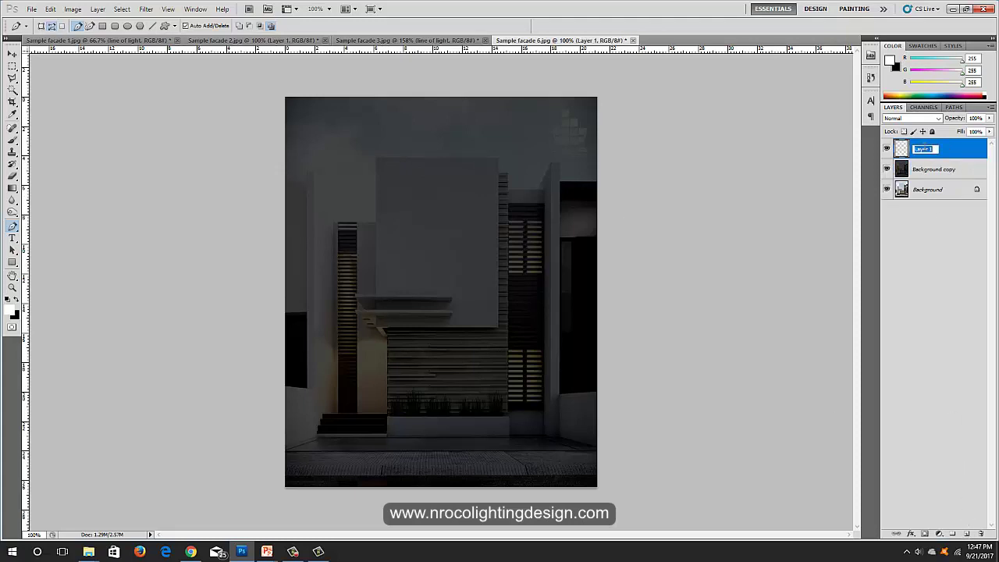
text(d)
text(ove light)
key(Return)
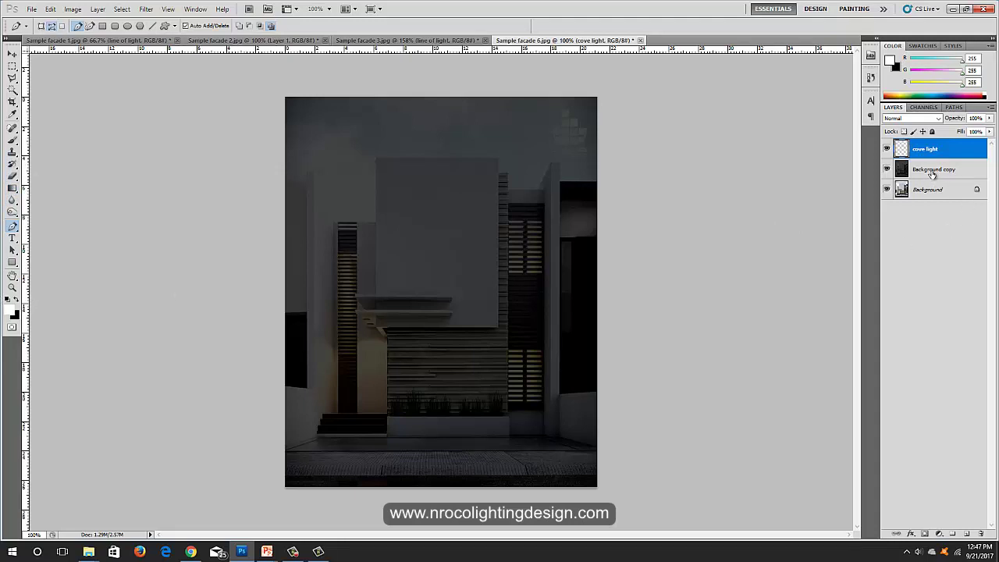
click(935, 172)
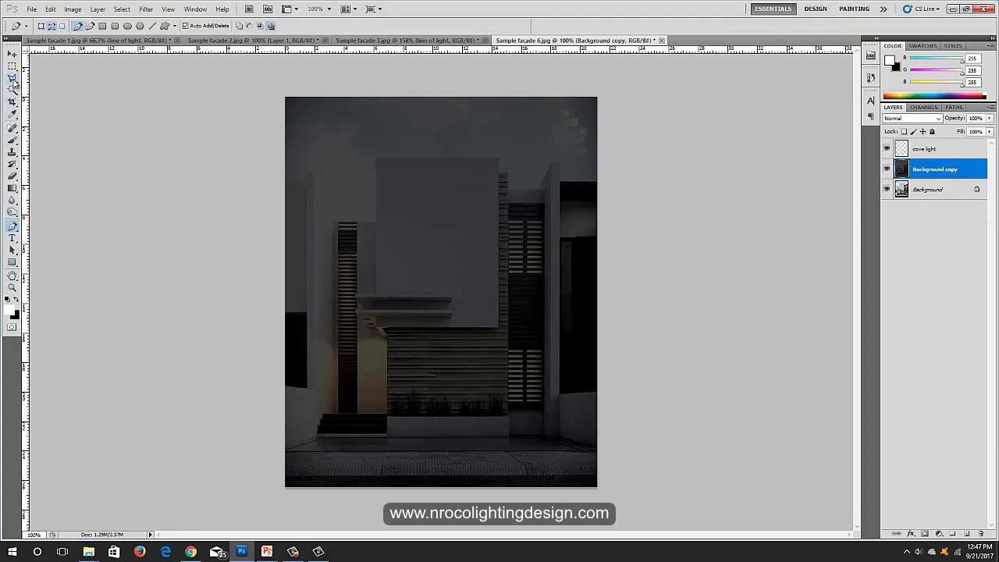
Trace the upper wall panel and ledge with the Polygonal Lasso and copy it to a new layer.
click(13, 79)
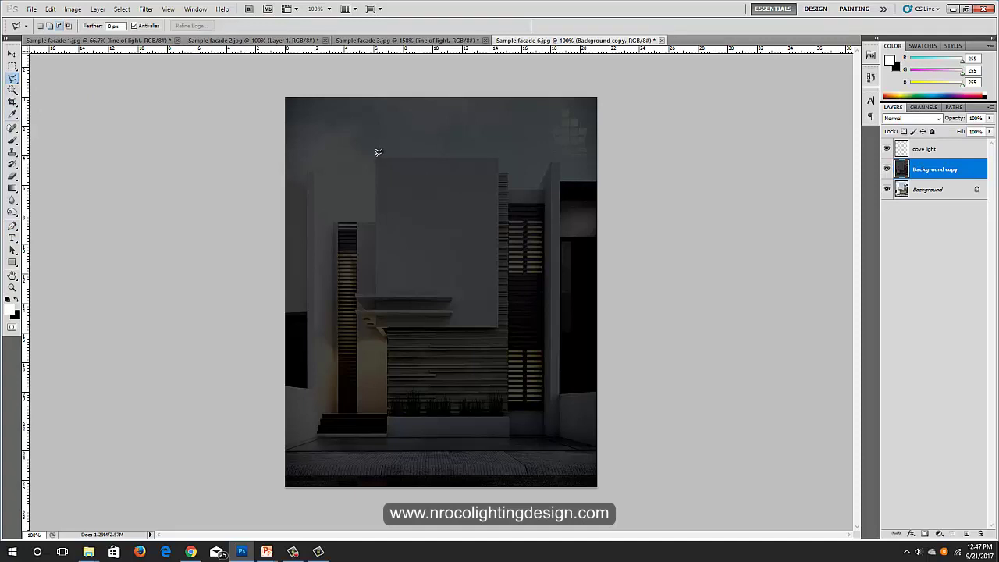
click(377, 156)
click(499, 157)
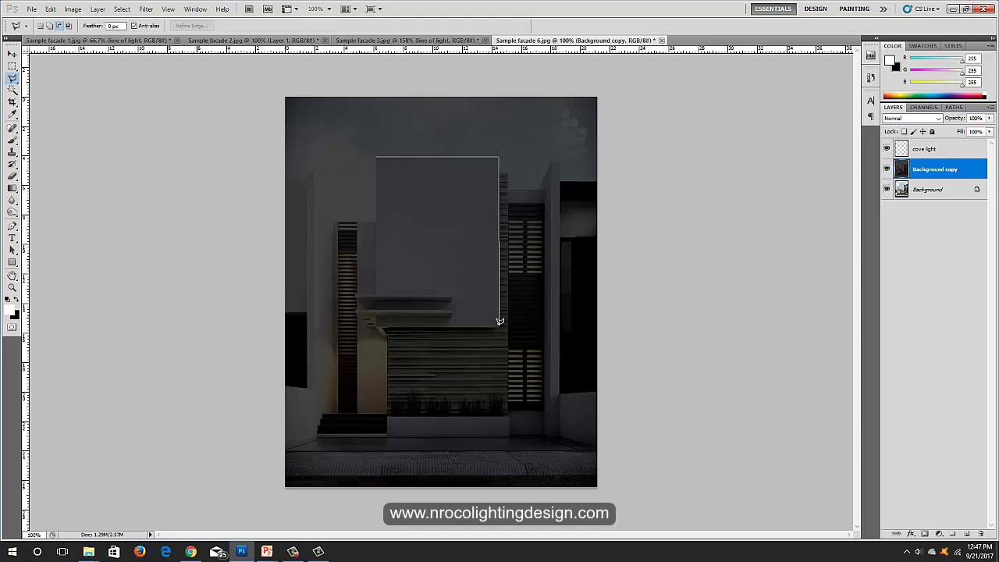
click(498, 325)
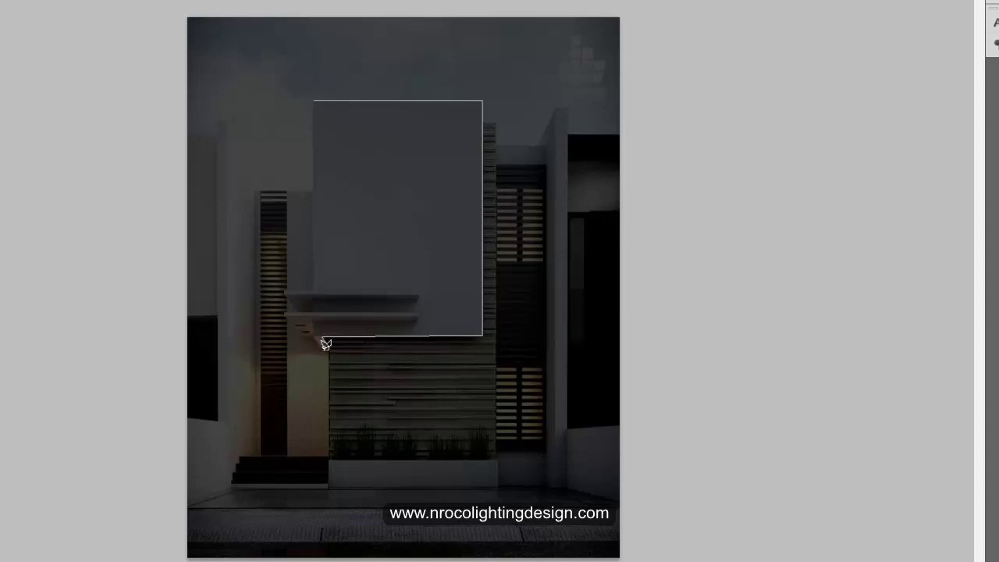
click(323, 339)
click(303, 334)
click(284, 290)
click(313, 100)
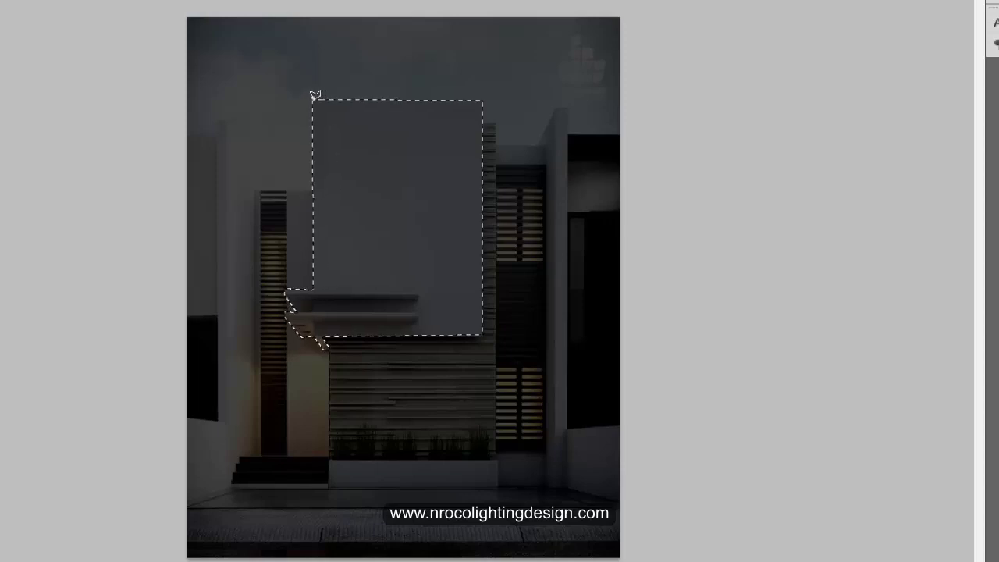
right_click(387, 200)
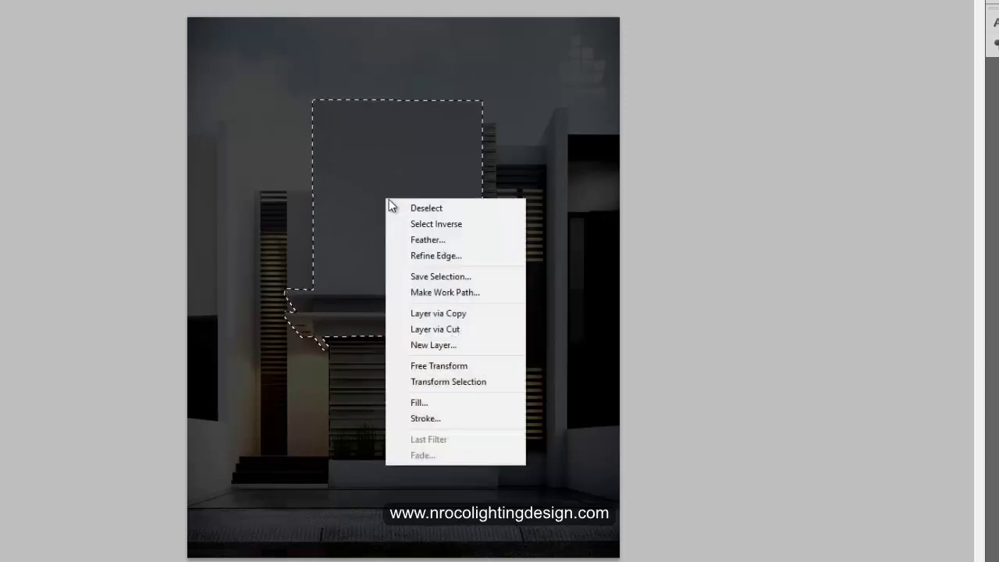
click(464, 314)
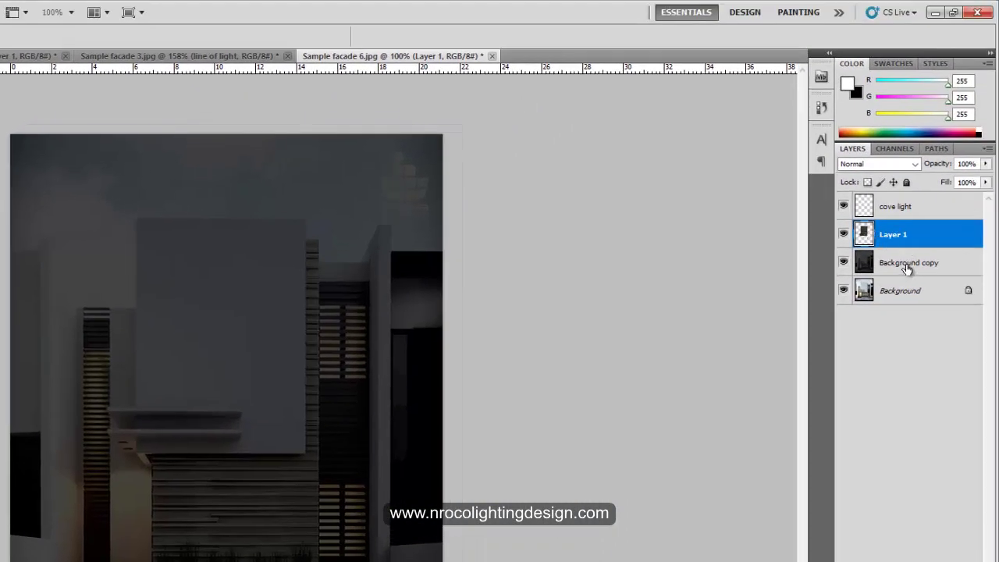
Move the cove light layer below Layer 1 and choose the Rectangular Marquee tool.
drag(910, 206, 919, 251)
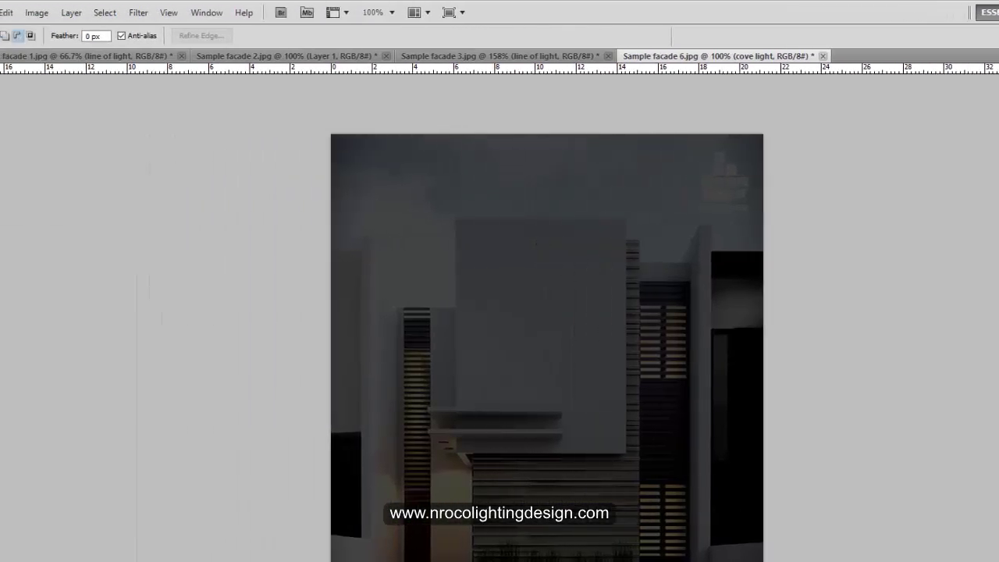
click(18, 315)
right_click(21, 320)
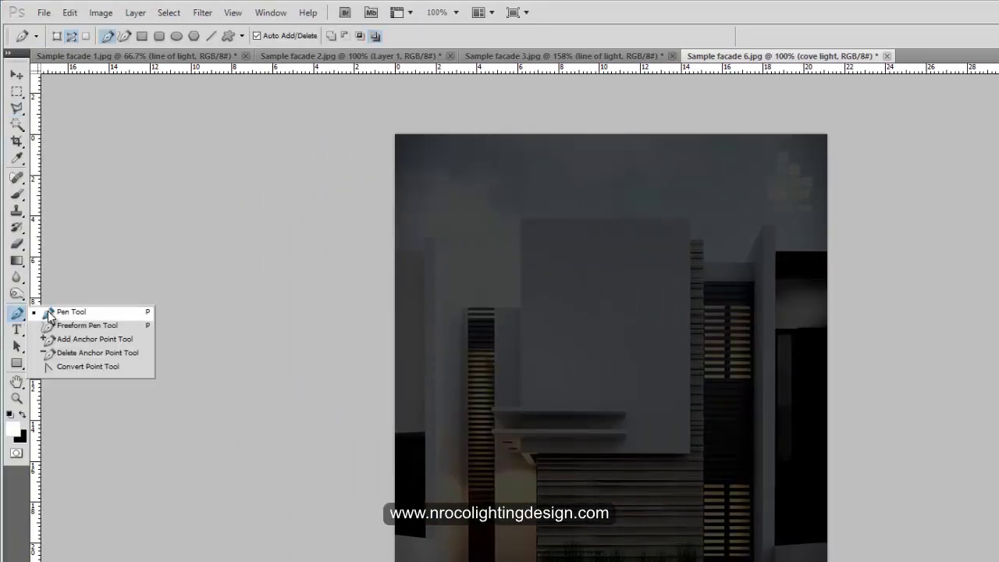
click(15, 92)
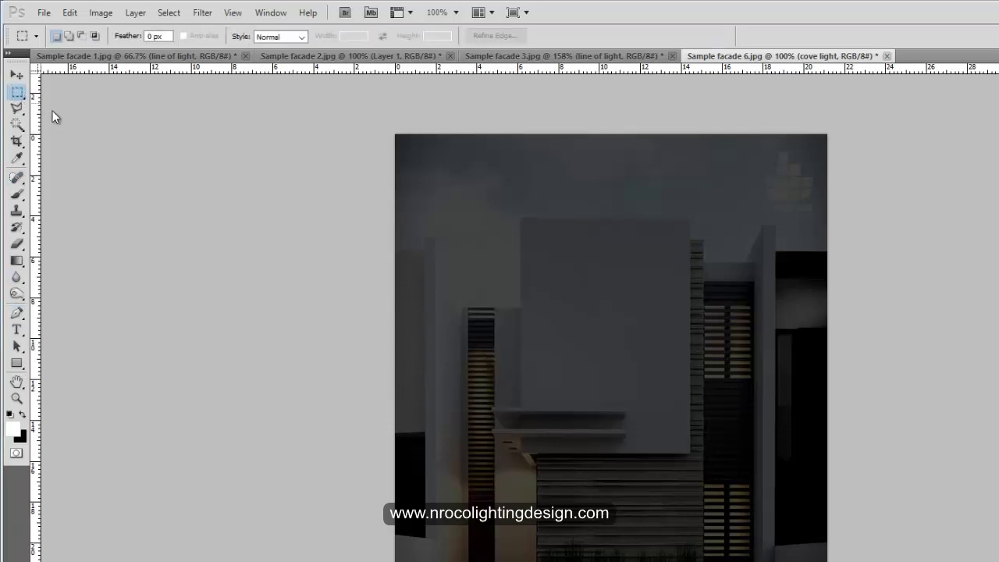
right_click(17, 92)
click(78, 92)
Draw and clear a test rectangle over the upper panel, then return to the Pen Tool.
drag(590, 308, 685, 449)
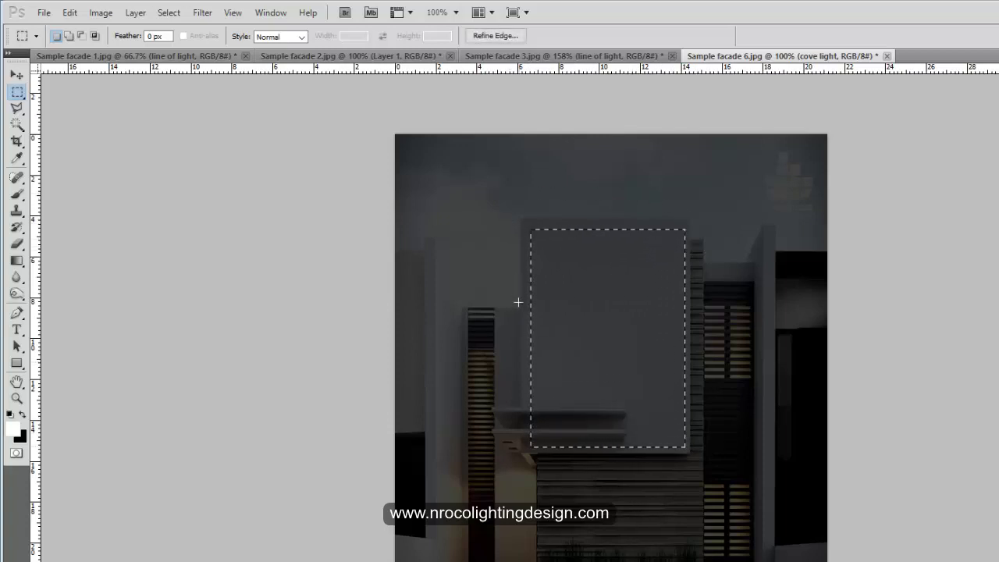
click(543, 216)
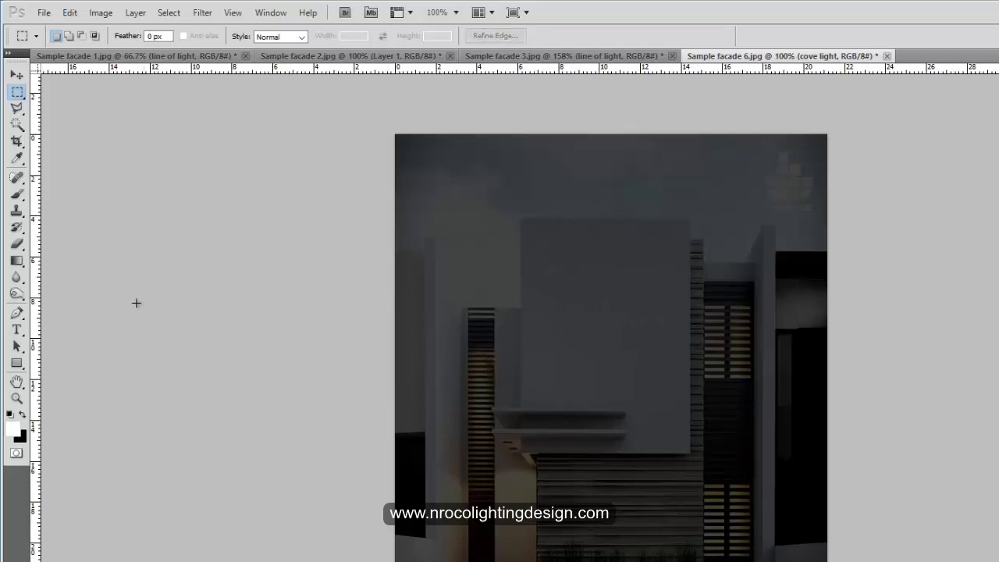
drag(17, 313, 59, 319)
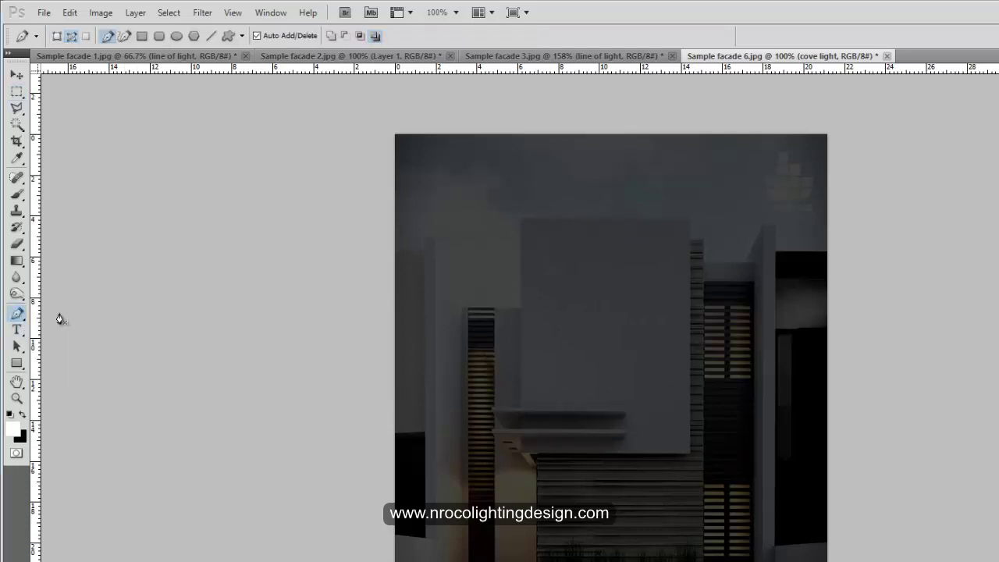
Draw a three-anchor L-shaped path along the panel's bottom and right edges and stroke it with the brush.
click(535, 445)
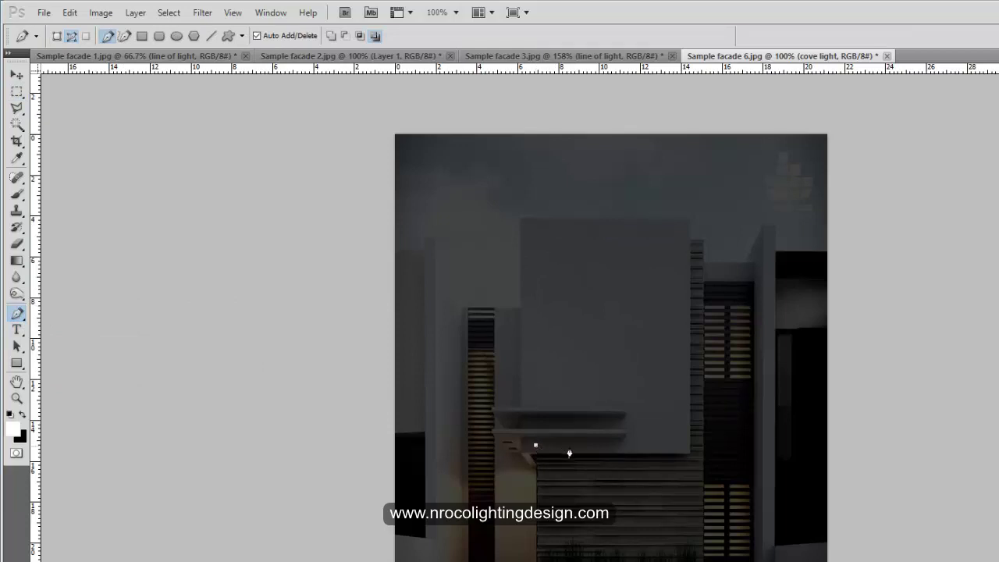
click(683, 444)
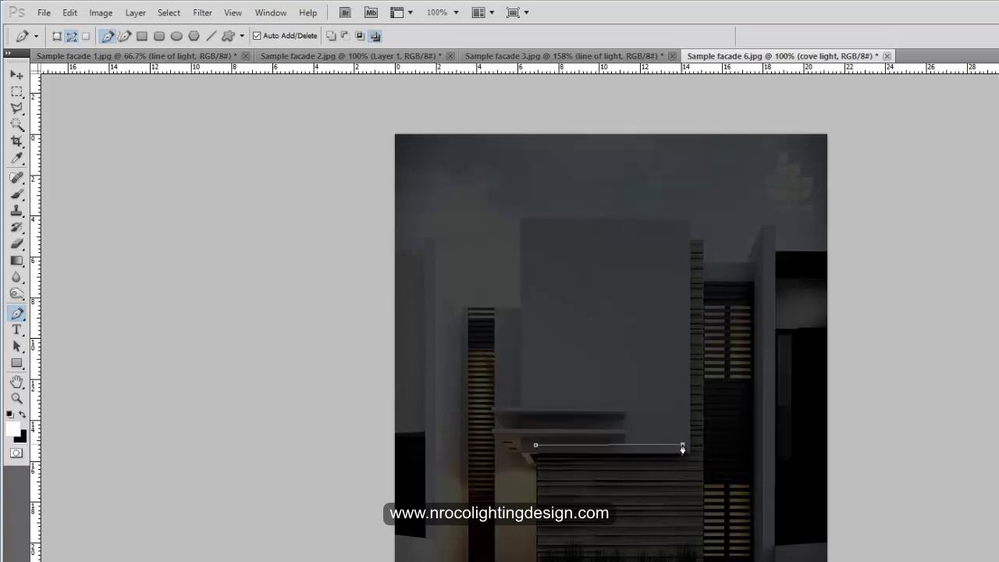
click(683, 241)
right_click(683, 244)
click(753, 359)
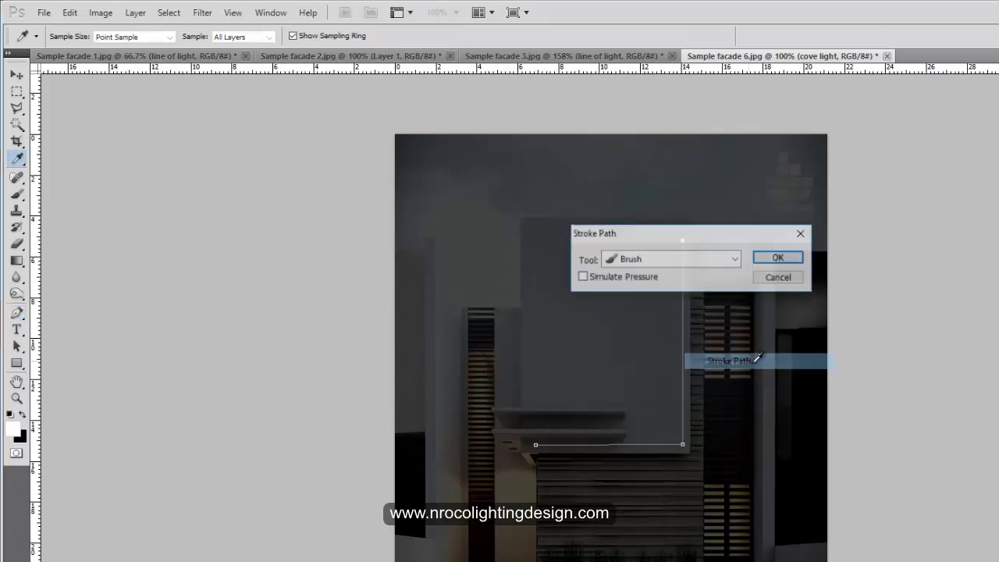
click(769, 257)
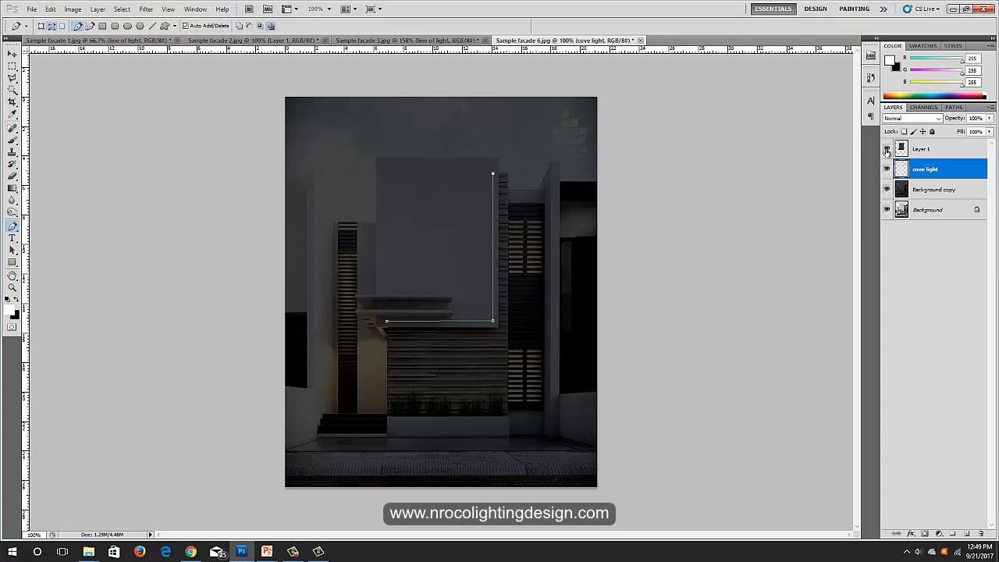
Compare the white line with Layer 1 toggled, leave Layer 1 hidden, and dismiss the path.
click(887, 149)
click(887, 149)
click(886, 149)
click(887, 149)
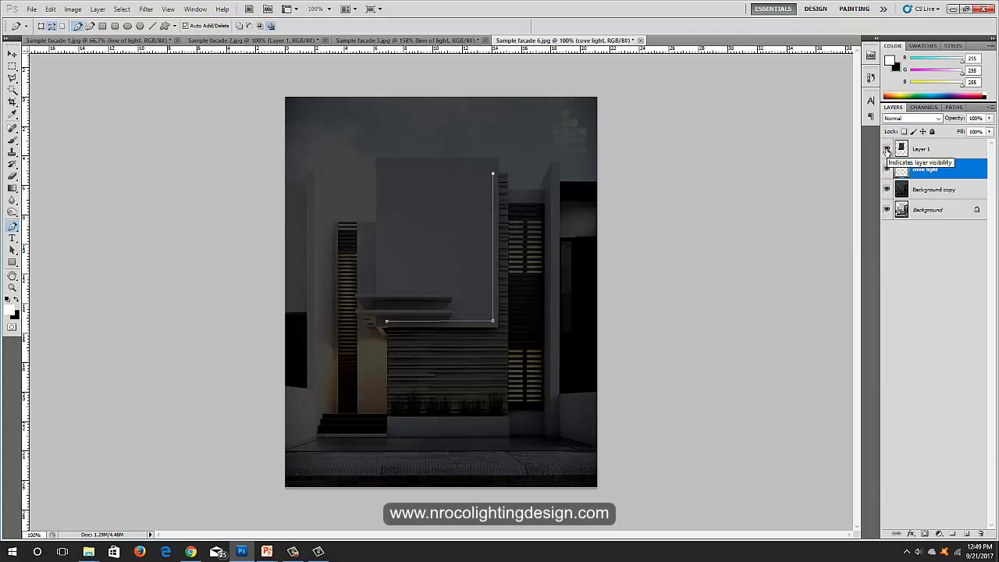
click(887, 149)
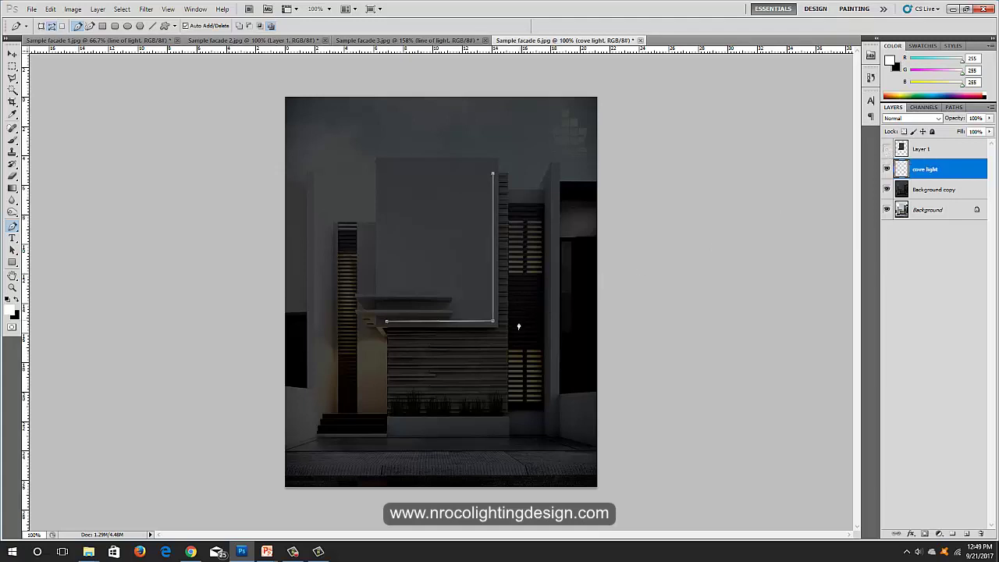
key(Return)
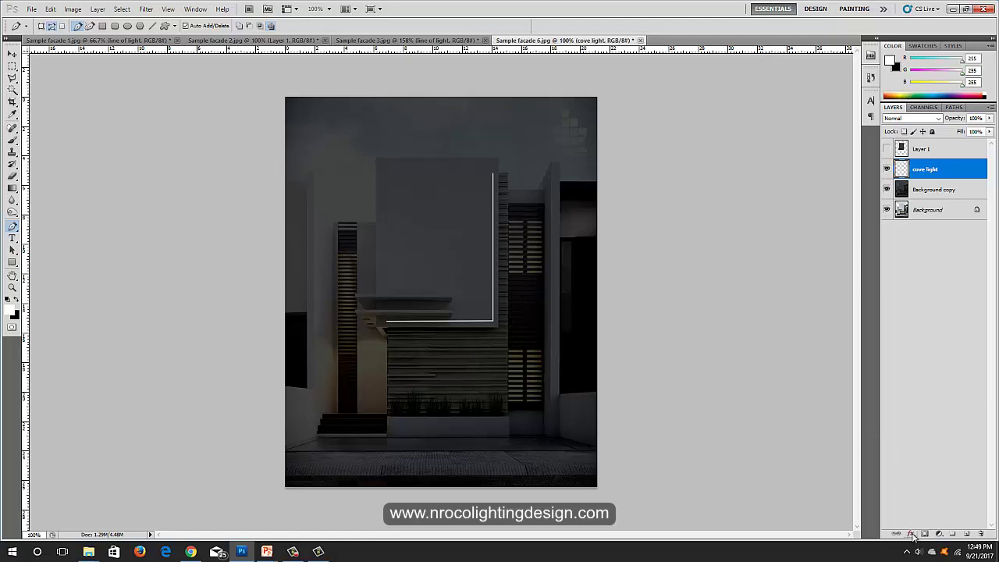
click(913, 535)
Add a pale yellow Outer Glow of about 35 px to the cove light line, then show Layer 1.
click(935, 445)
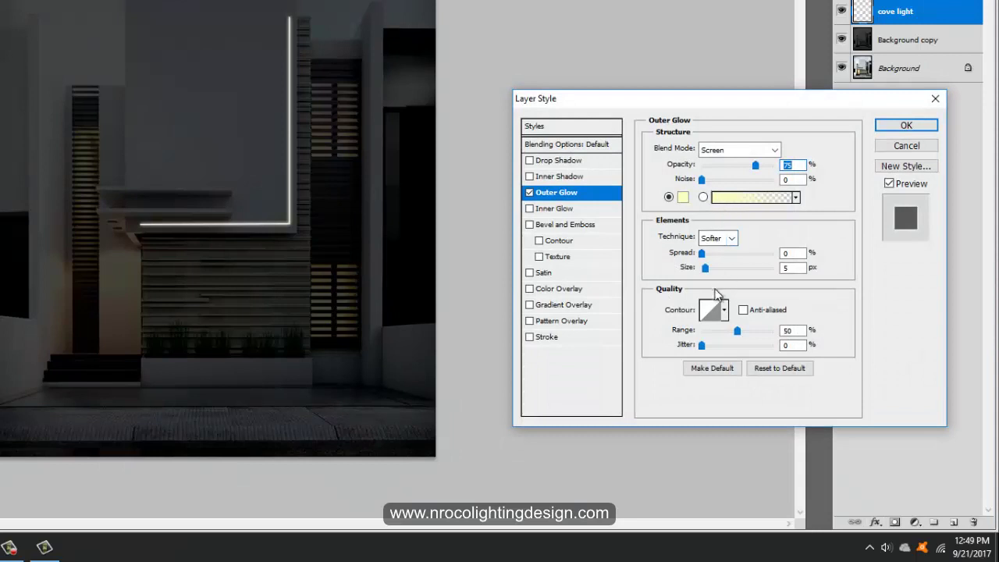
drag(706, 268, 715, 306)
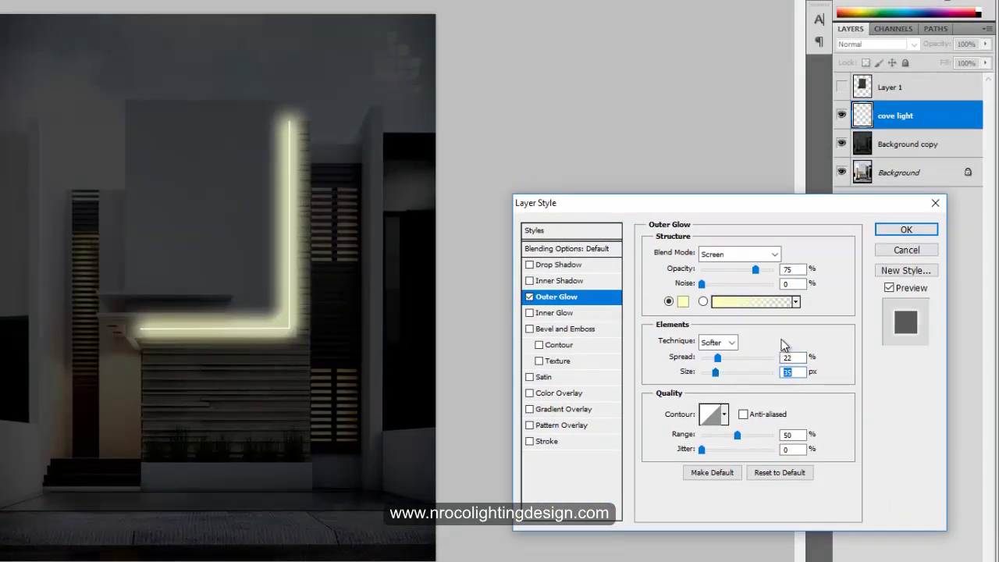
click(903, 230)
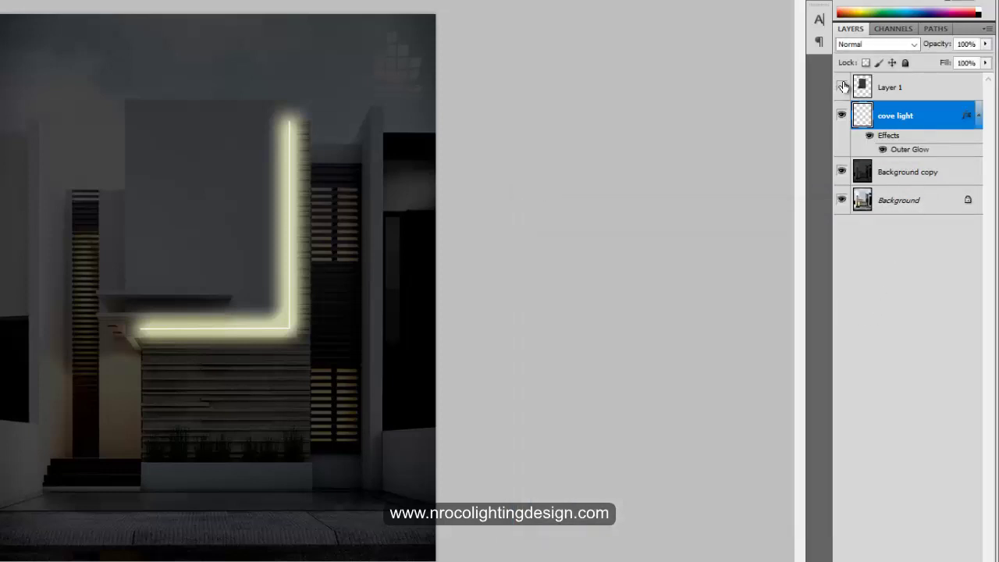
click(842, 87)
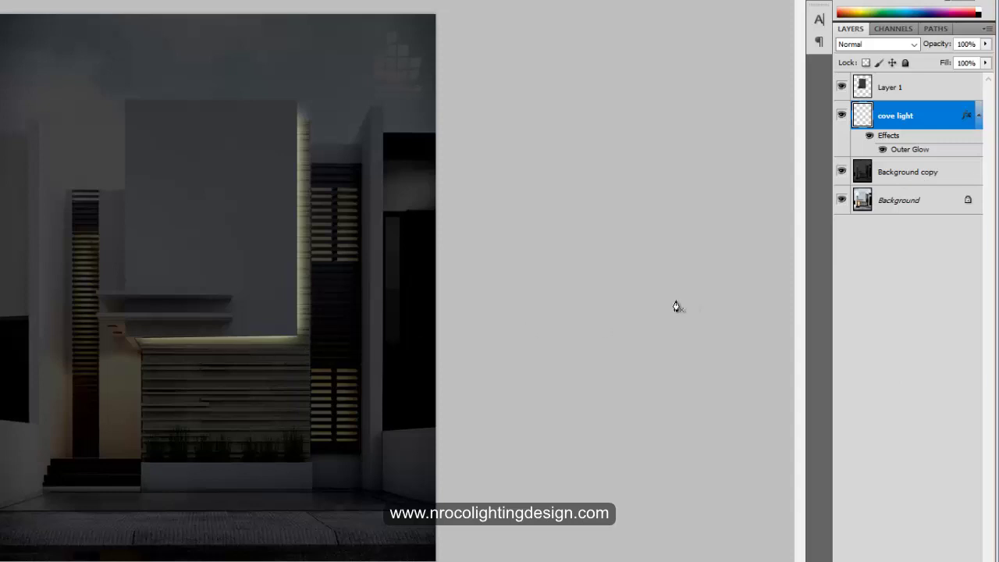
Increase the cove light Outer Glow size to 46 px.
double_click(914, 152)
mouse_move(716, 373)
mouse_down()
mouse_move(721, 381)
mouse_move(729, 368)
mouse_move(725, 380)
mouse_up()
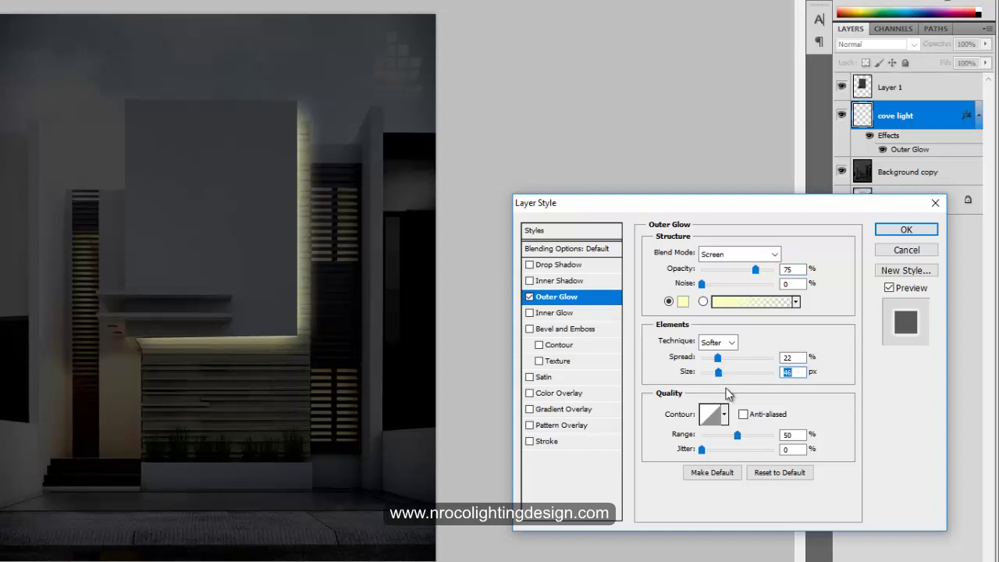
click(905, 233)
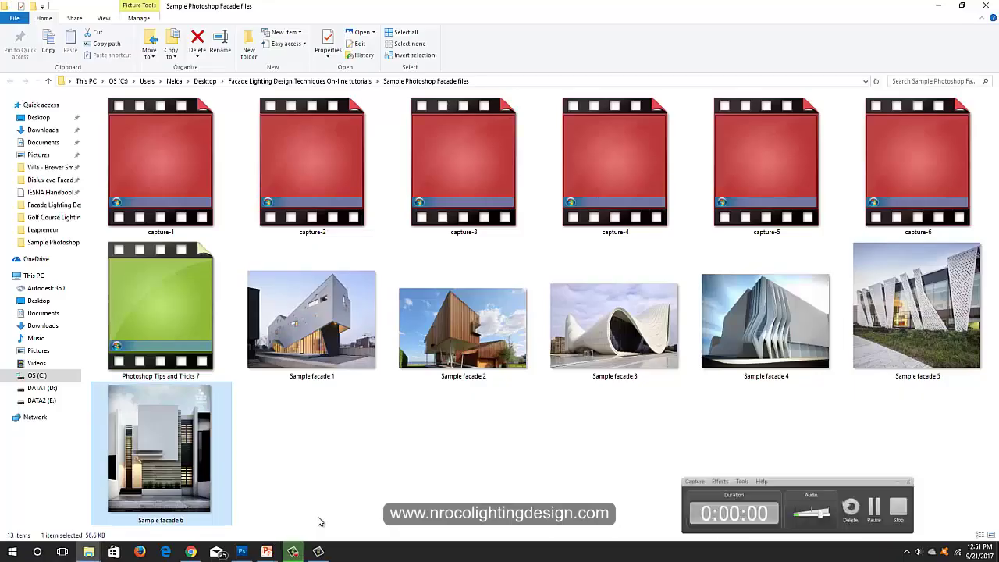
Open Sample facade 4 from File Explorer with Adobe Photoshop CS5.
right_click(732, 312)
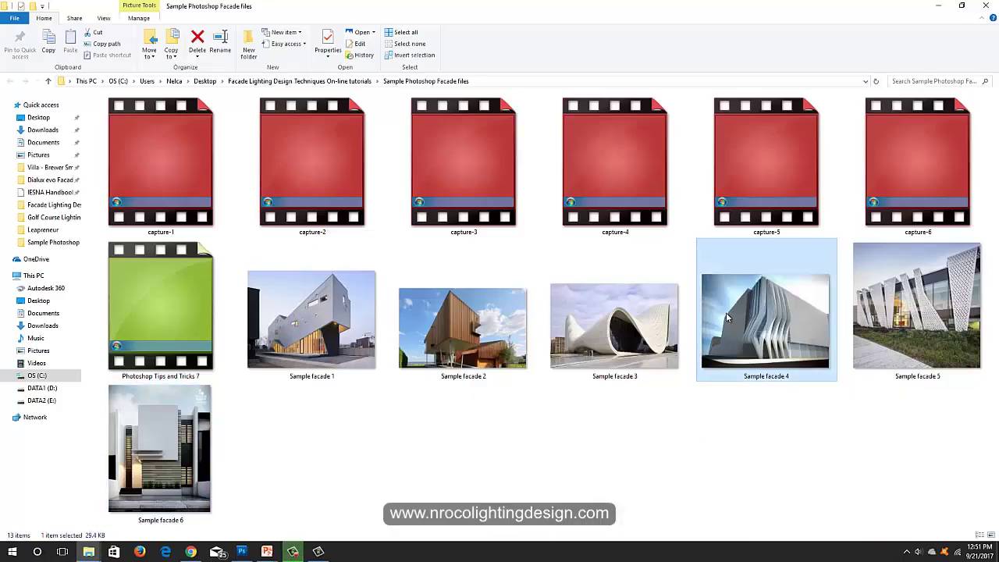
mouse_move(766, 180)
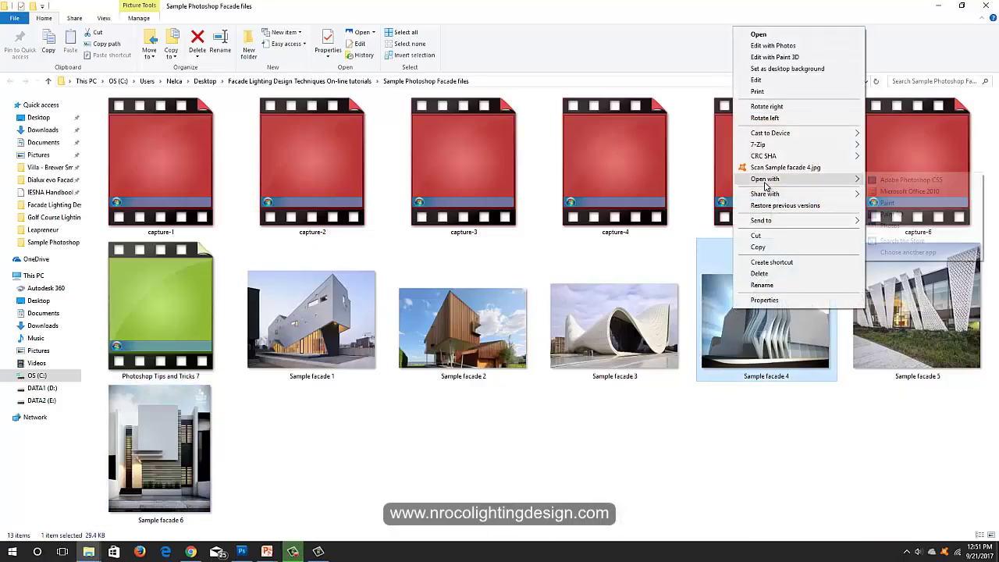
click(898, 193)
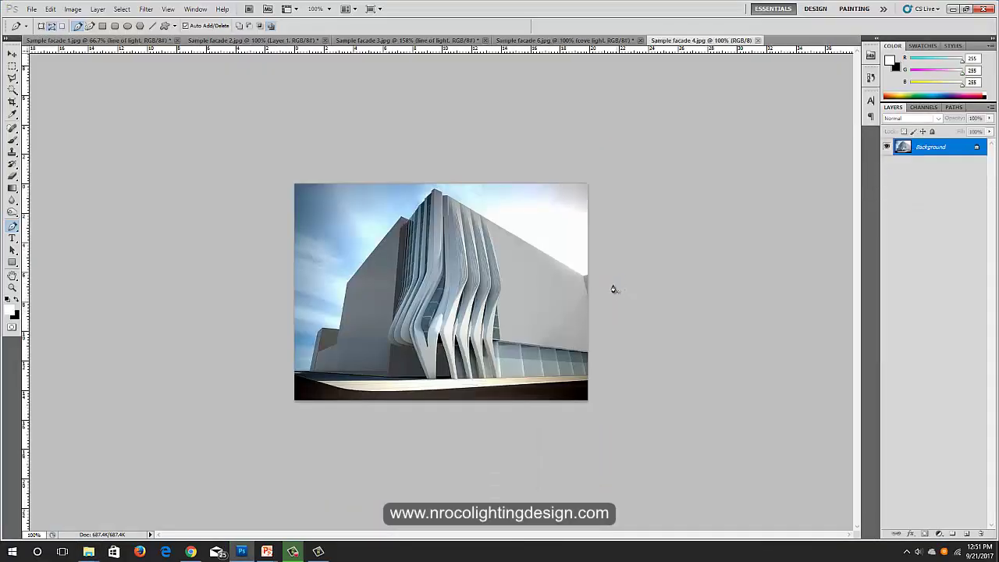
Zoom Sample facade 4 to 177%, duplicate its Background layer, and open Levels.
drag(497, 307, 558, 337)
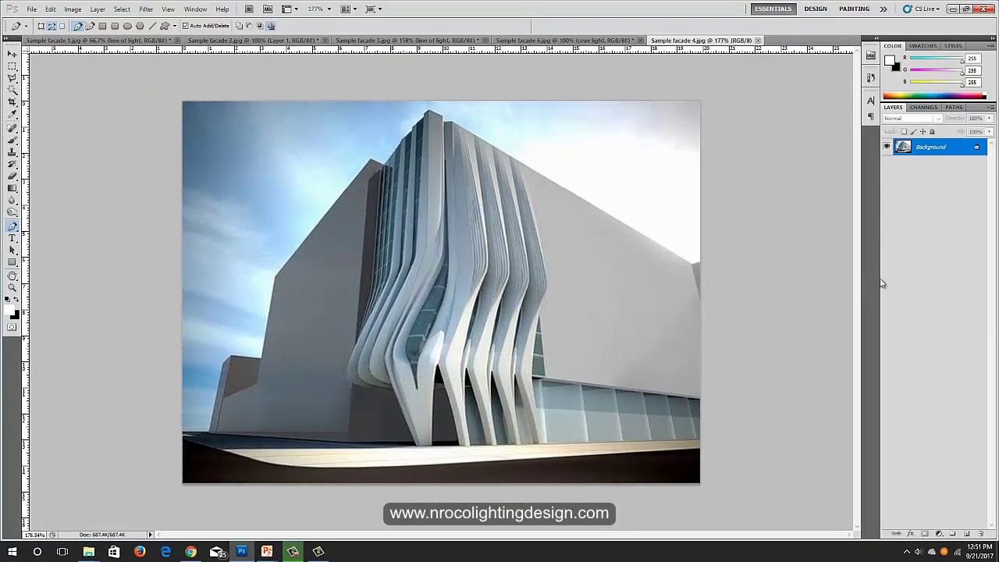
drag(952, 150, 966, 533)
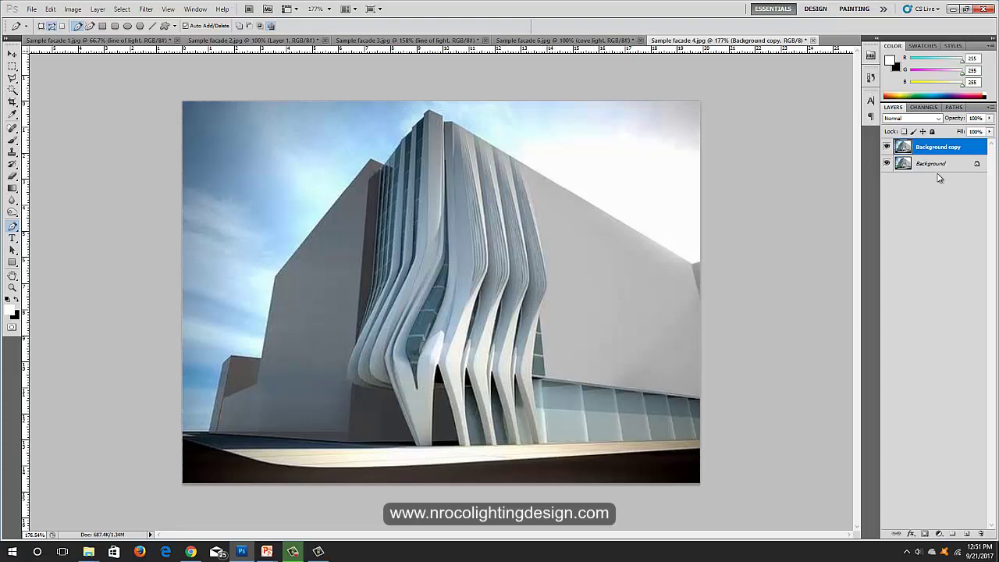
key(ctrl+l)
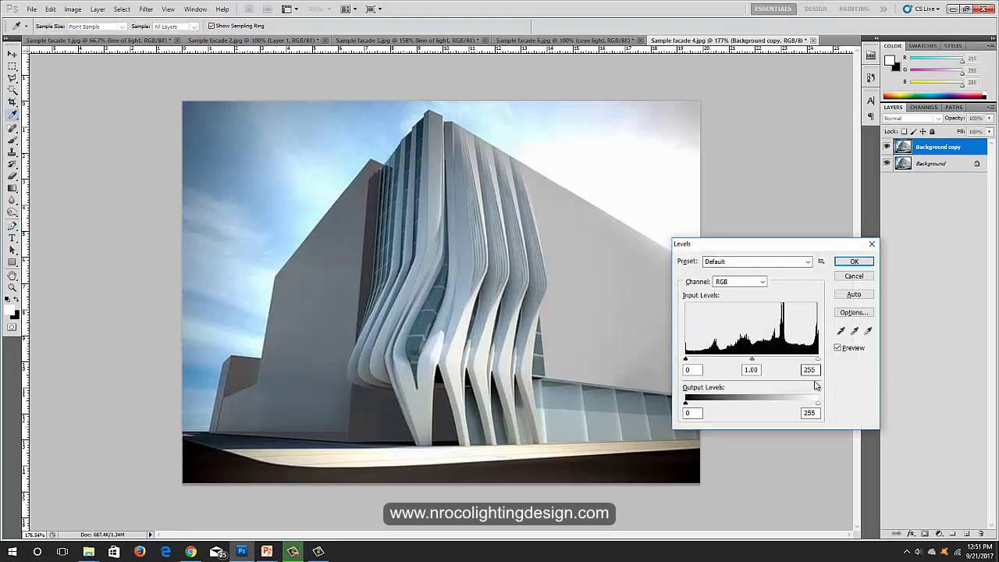
Darken the Background copy in Levels (lower output whites, raise input blacks), then hide it.
drag(817, 405, 696, 398)
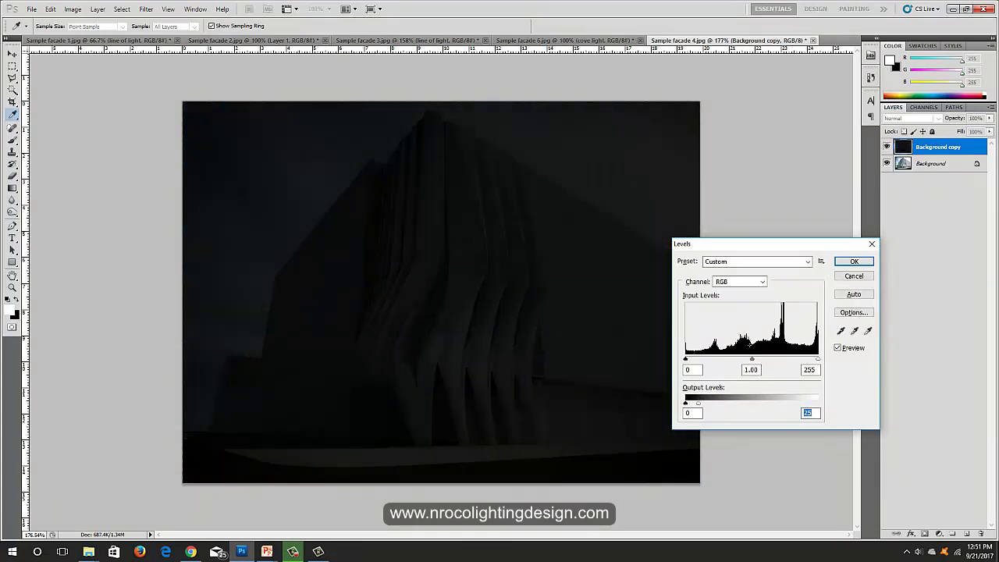
mouse_move(686, 359)
mouse_down()
mouse_move(711, 362)
mouse_move(698, 359)
mouse_up()
drag(699, 403, 705, 405)
click(837, 265)
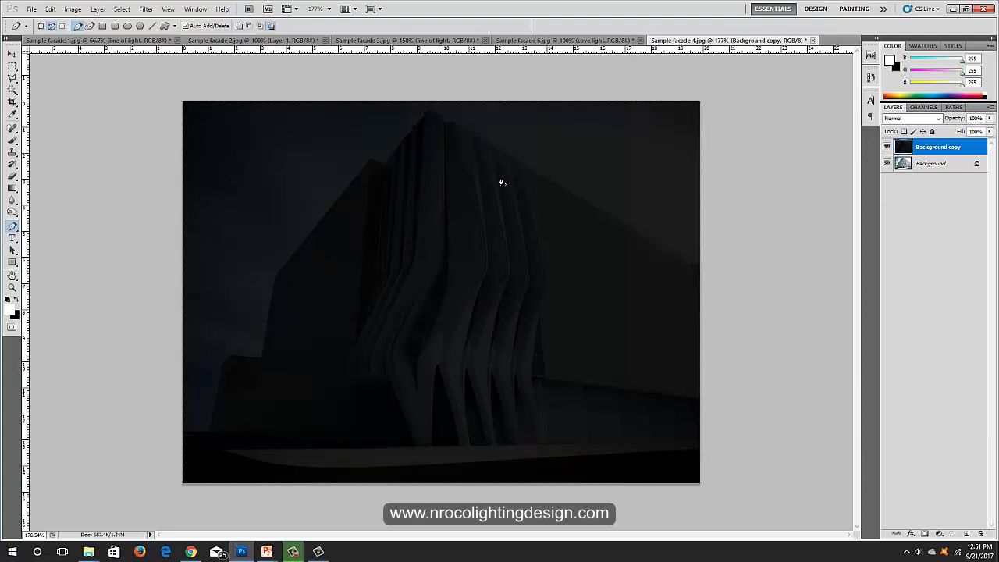
click(886, 147)
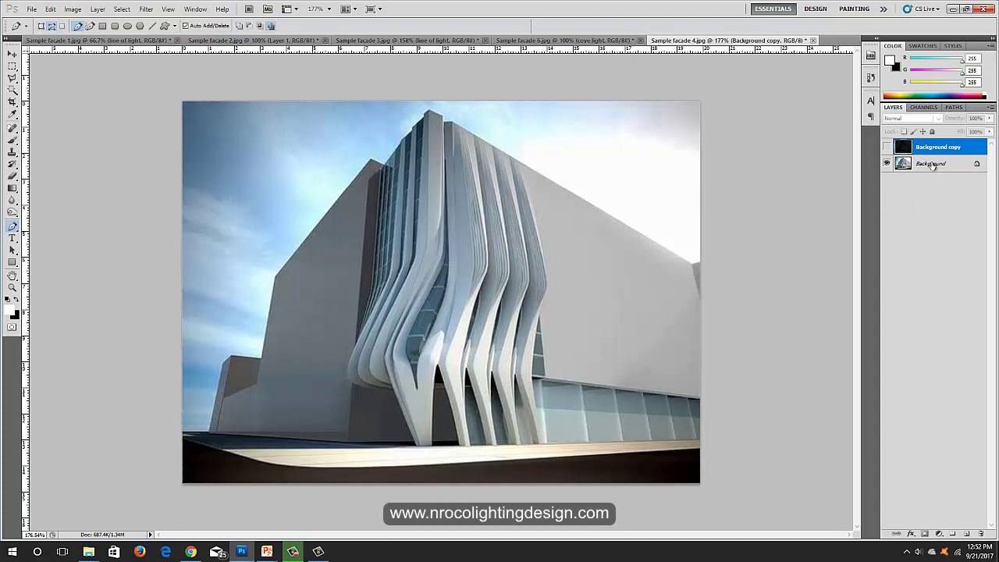
click(932, 166)
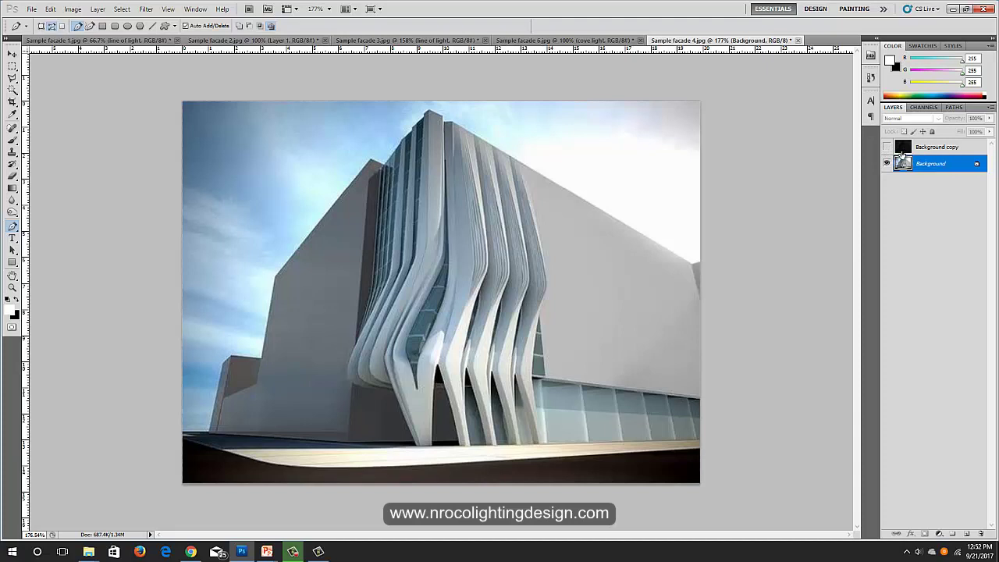
click(922, 148)
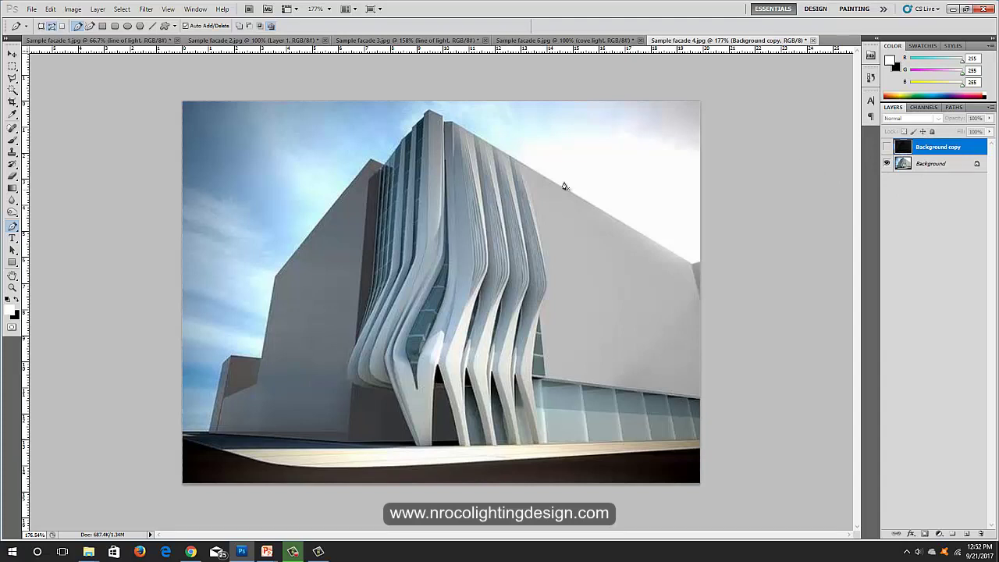
click(886, 148)
click(887, 147)
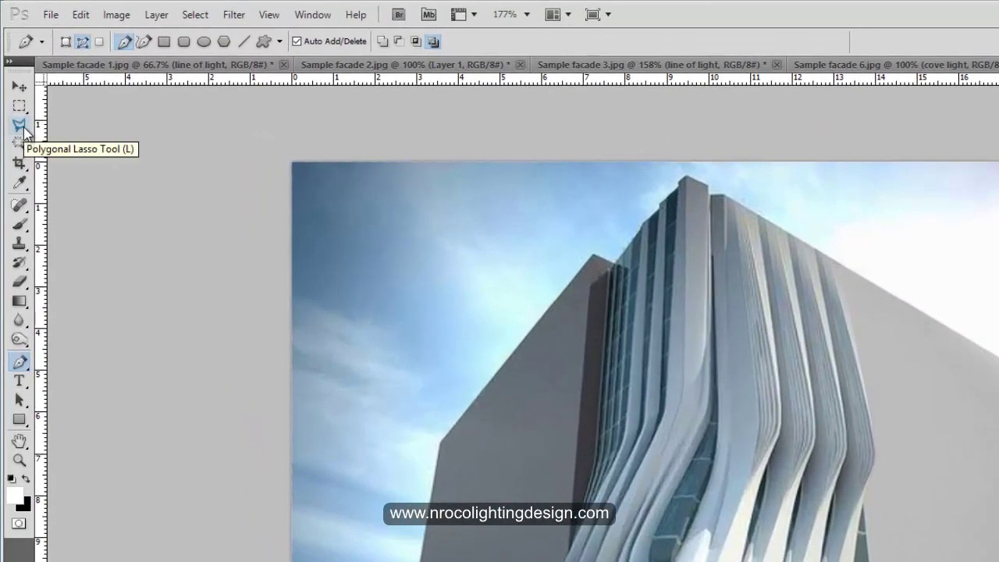
With the Polygonal Lasso, trace points from the fins' roof edge down their right edge.
click(22, 126)
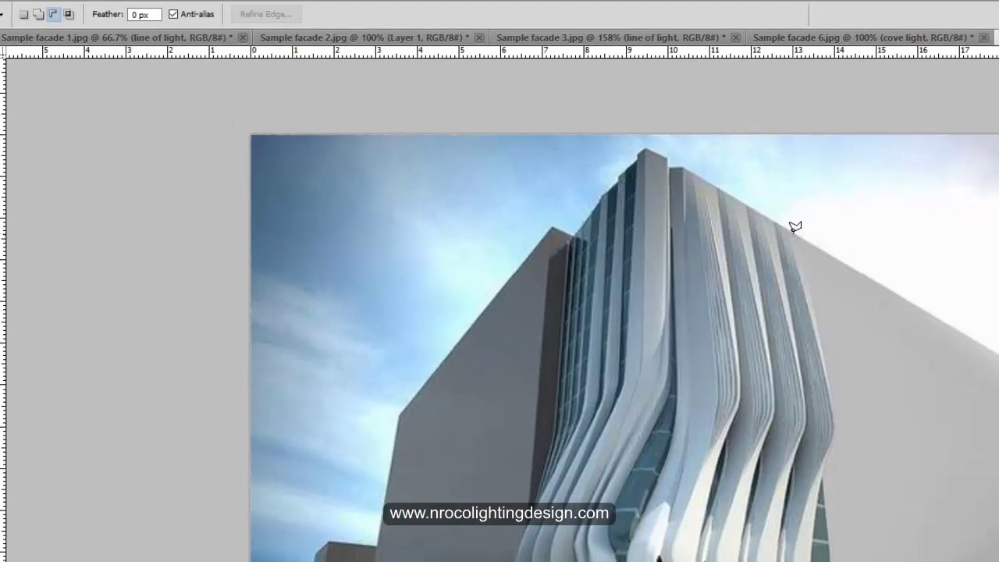
click(833, 253)
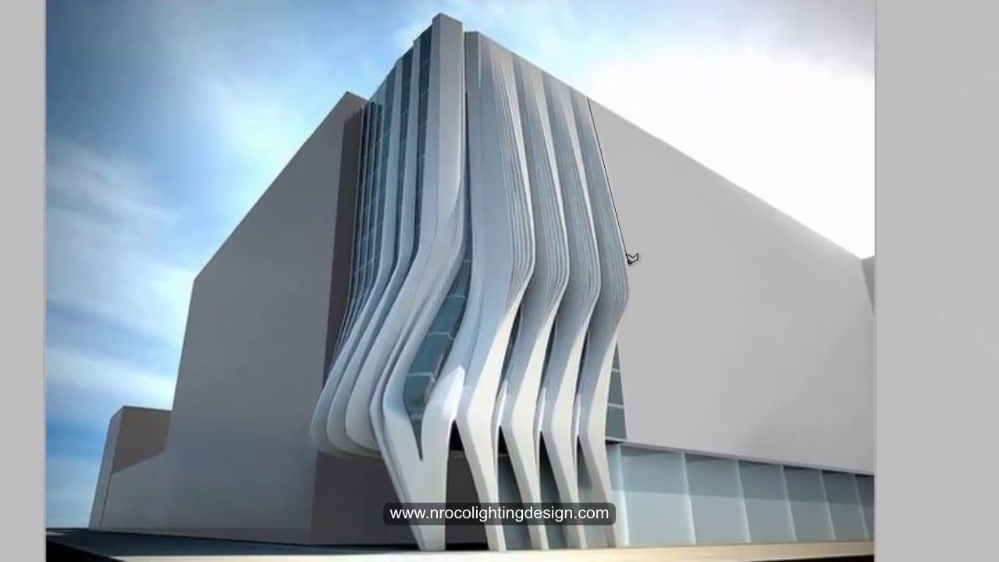
click(630, 262)
click(631, 291)
click(618, 332)
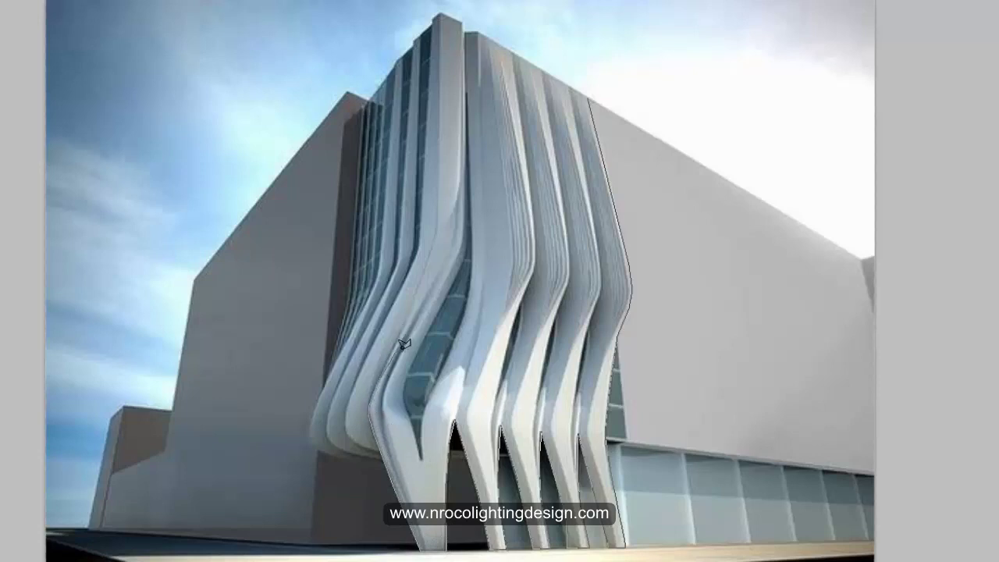
Continue the lasso outline around the fins' base and top, and close it into a selection.
click(378, 386)
click(437, 228)
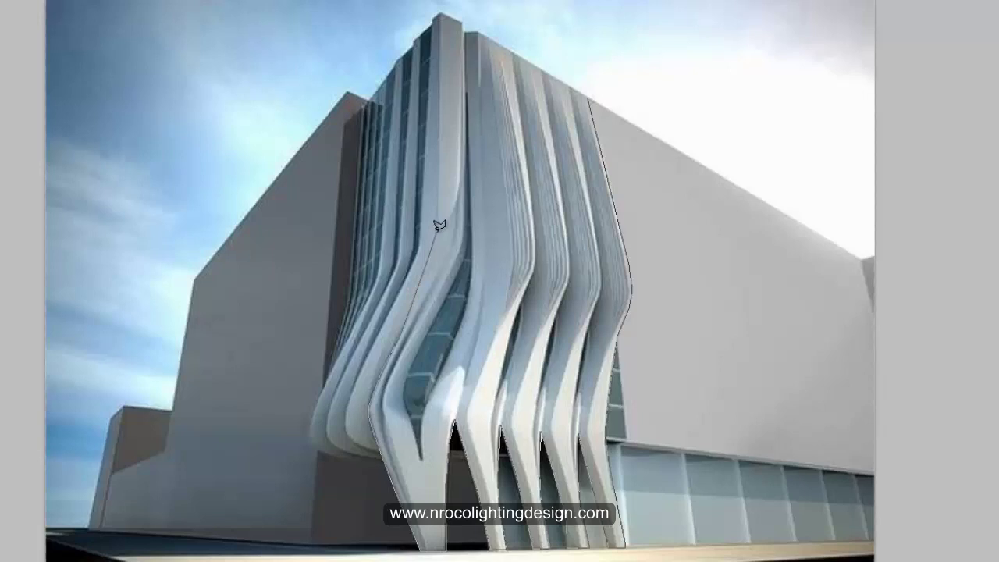
click(440, 11)
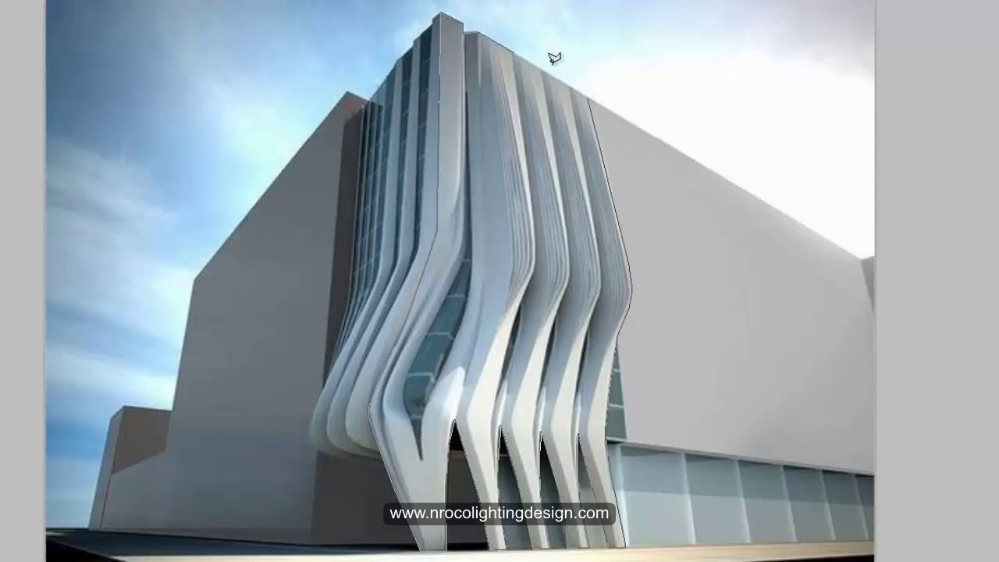
double_click(576, 114)
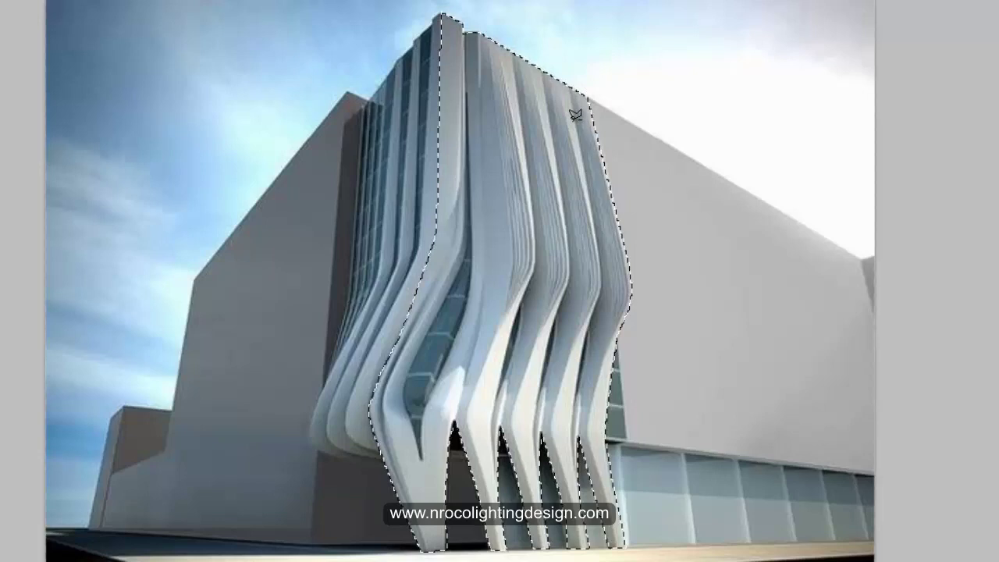
right_click(562, 161)
Copy the selected fins onto a new Layer 1 with Layer via Copy.
click(623, 296)
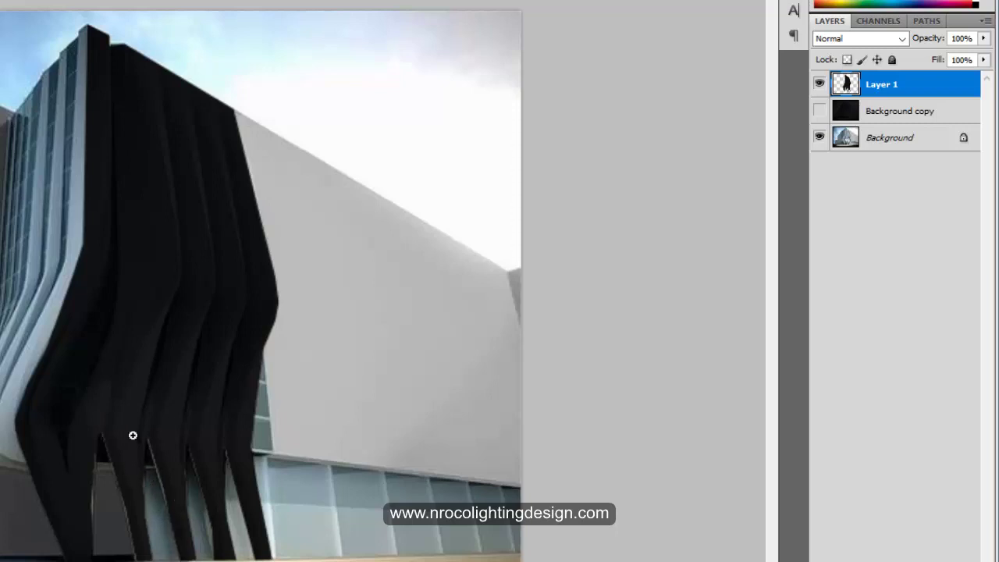
click(151, 491)
click(156, 524)
drag(20, 335, 0, 234)
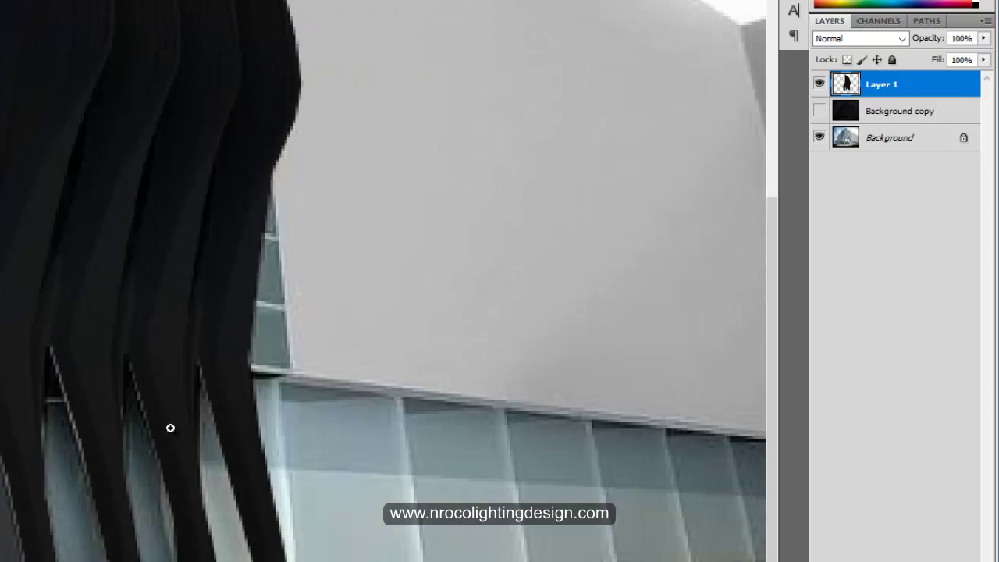
Check Layer 1 by toggling its visibility, then show Background copy and zoom back out.
click(819, 84)
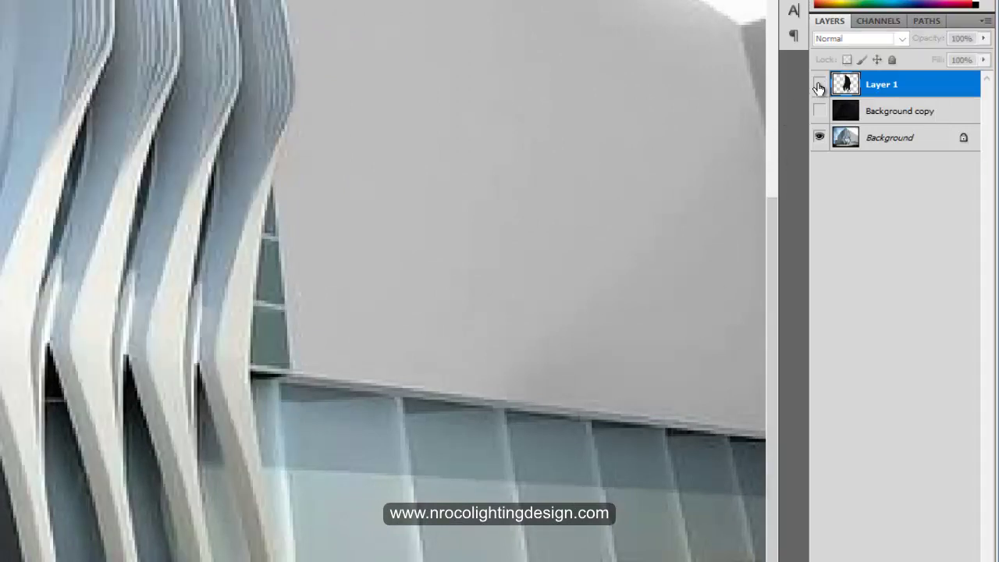
click(818, 84)
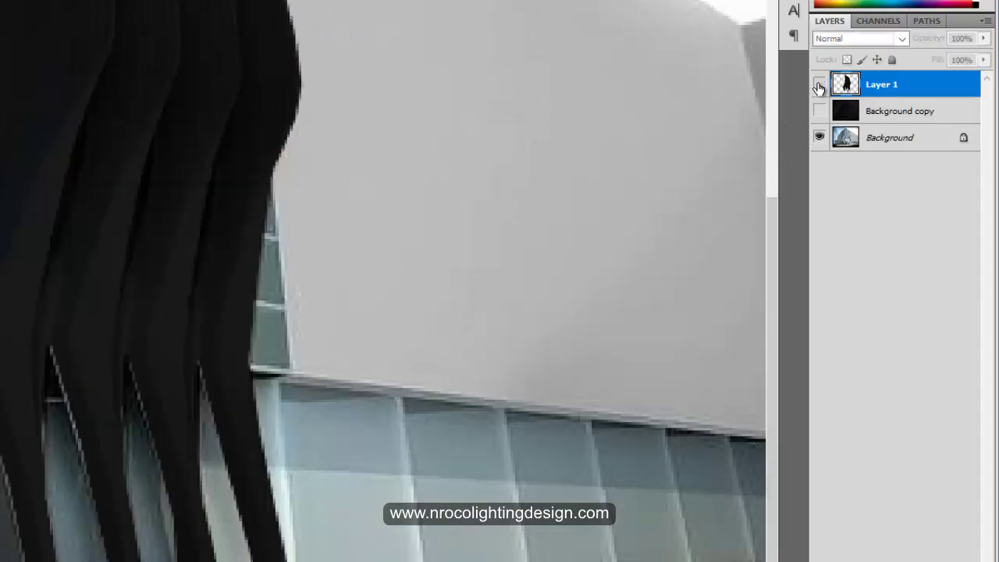
click(818, 84)
click(818, 84)
click(817, 113)
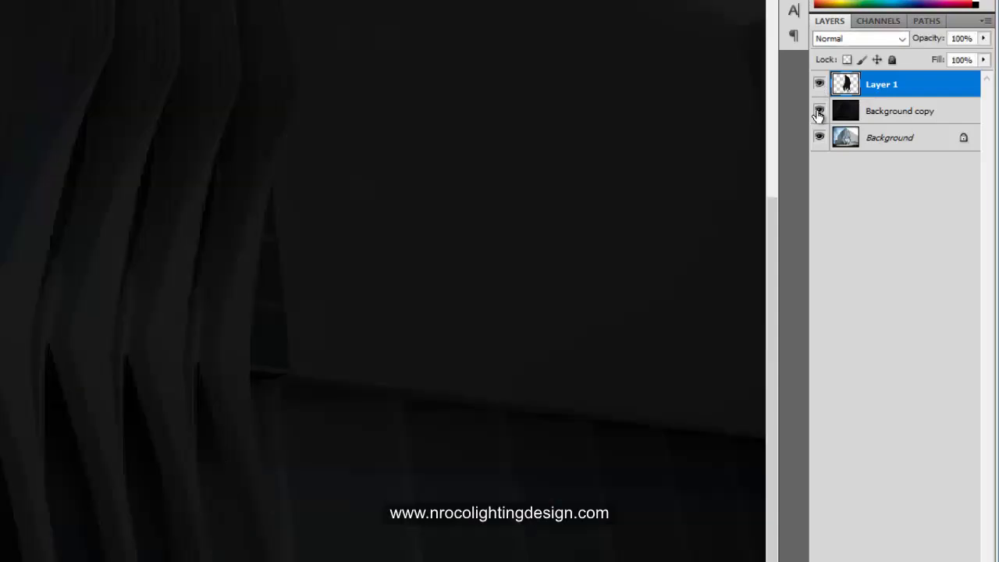
click(818, 113)
click(818, 114)
key(ctrl+minus)
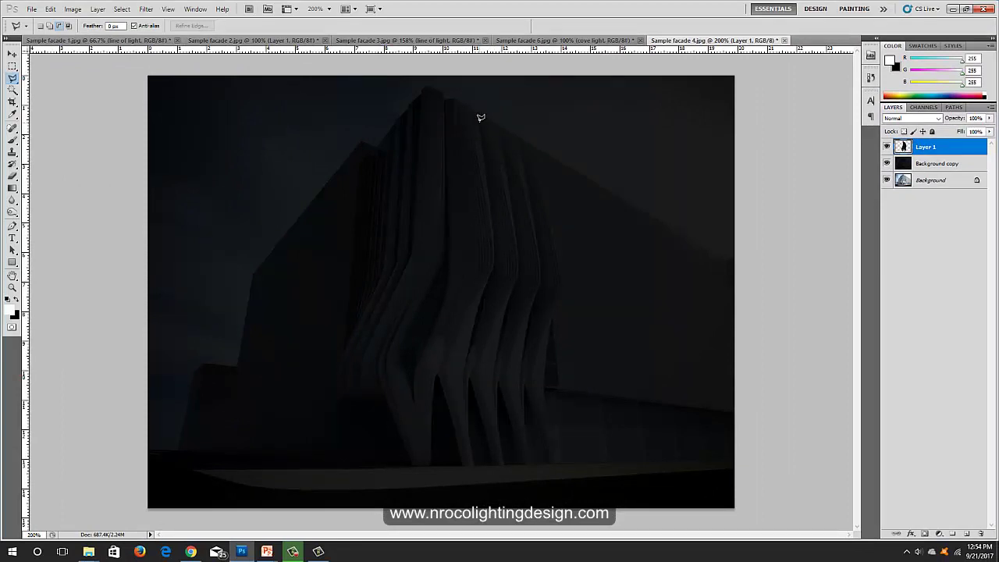
Hide the Background copy and Layer 1 layers.
click(886, 163)
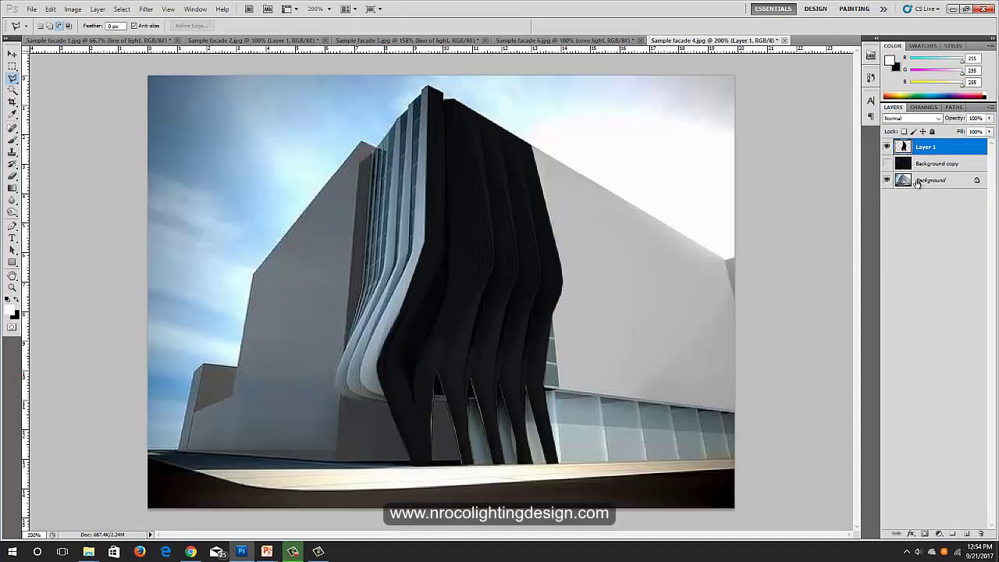
click(887, 147)
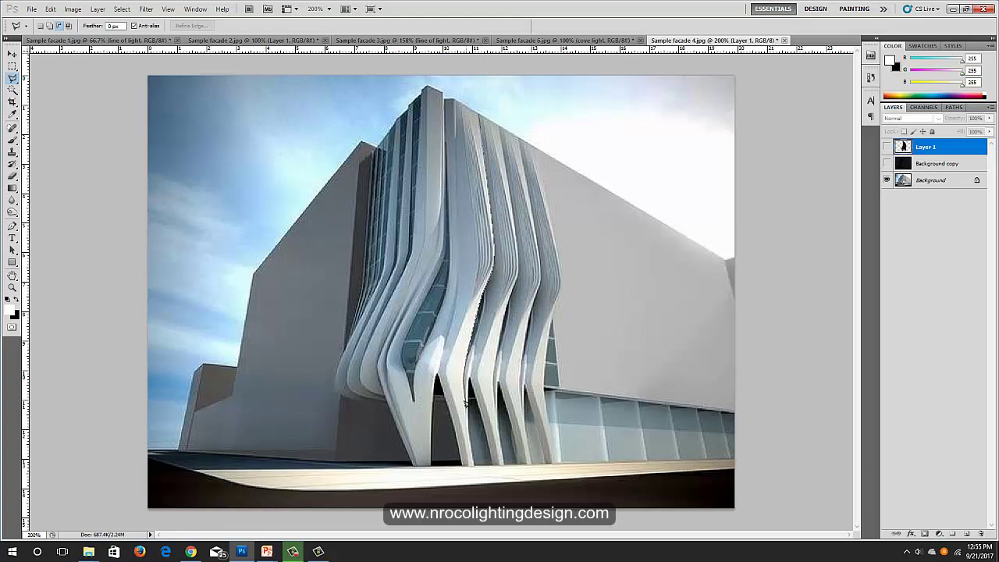
Lasso around the leftmost fins and cut them from Layer 1 onto Layer 2 with Layer via Cut.
click(464, 406)
click(320, 485)
click(256, 275)
click(255, 90)
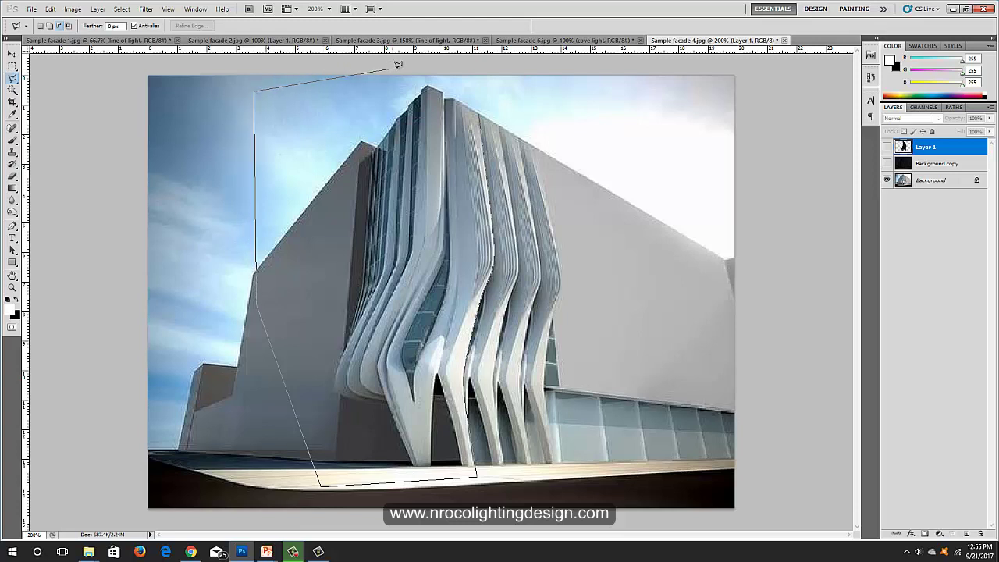
click(421, 64)
click(467, 74)
double_click(480, 108)
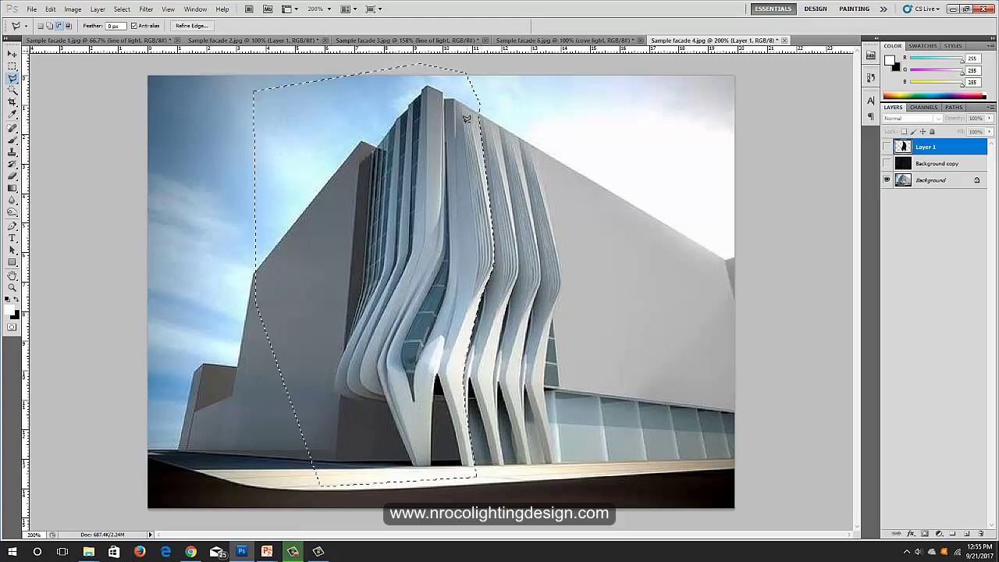
right_click(469, 128)
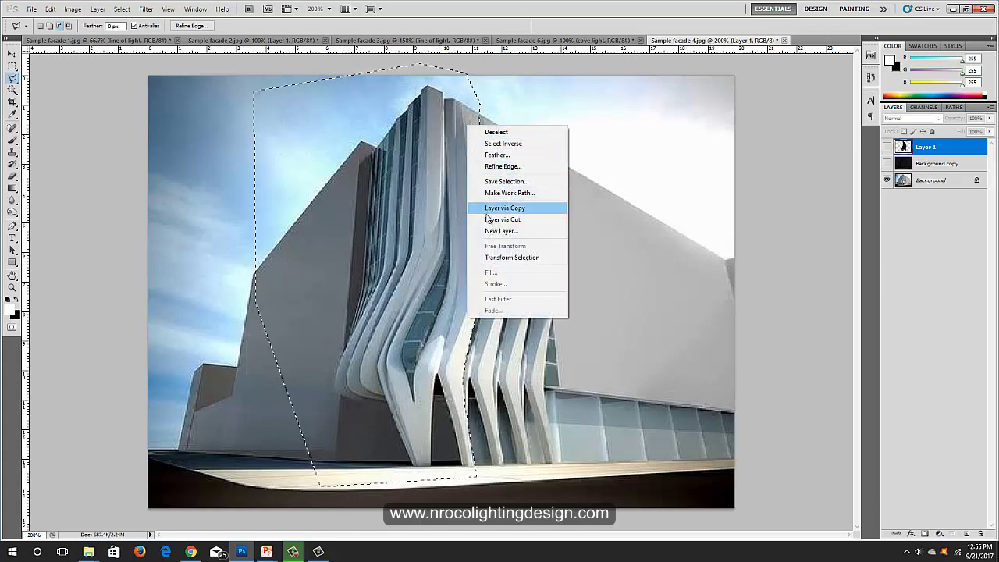
click(521, 221)
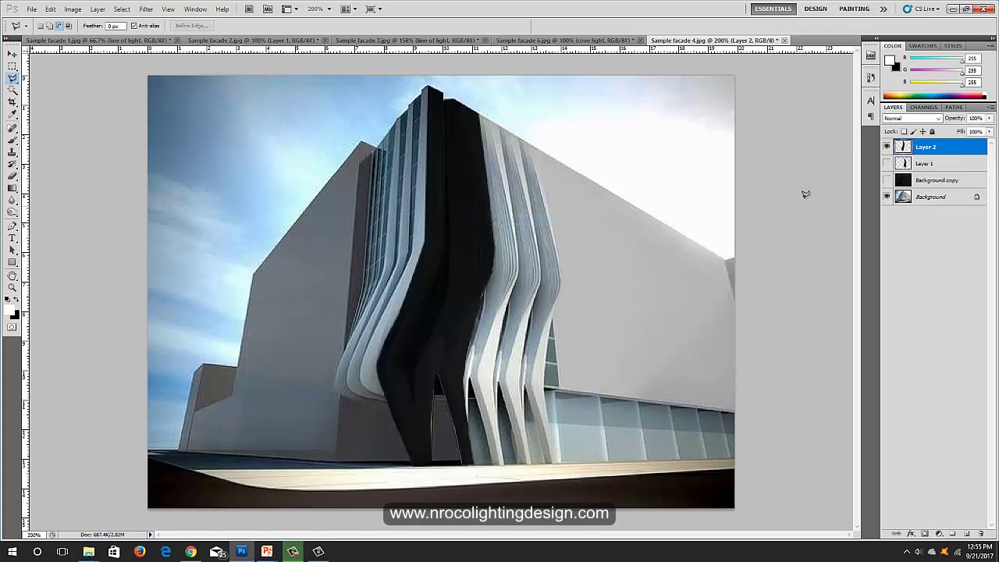
Load the right fins as a selection, preview Background copy, then switch to Layer 1 and deselect.
ctrl+click(903, 147)
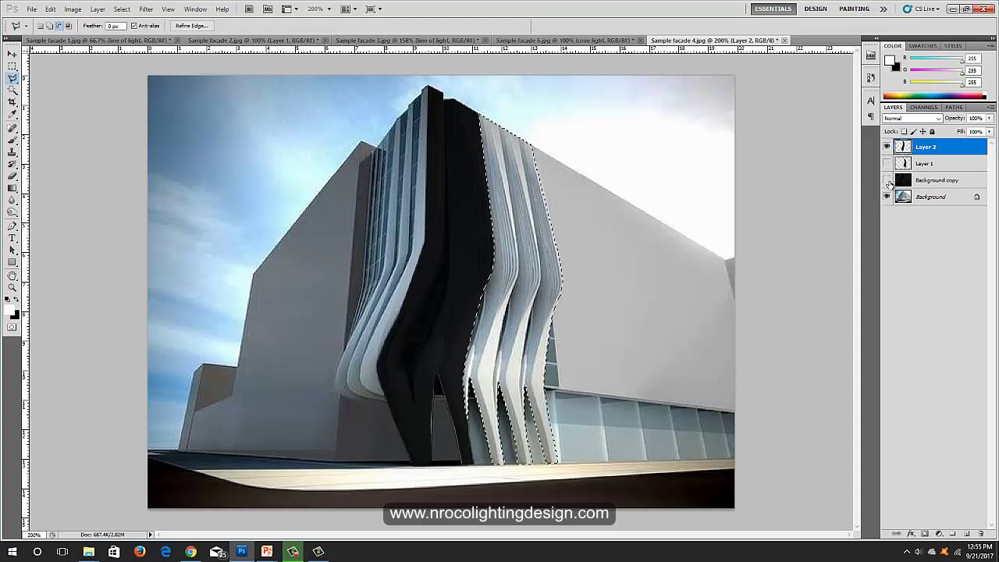
click(887, 180)
click(886, 181)
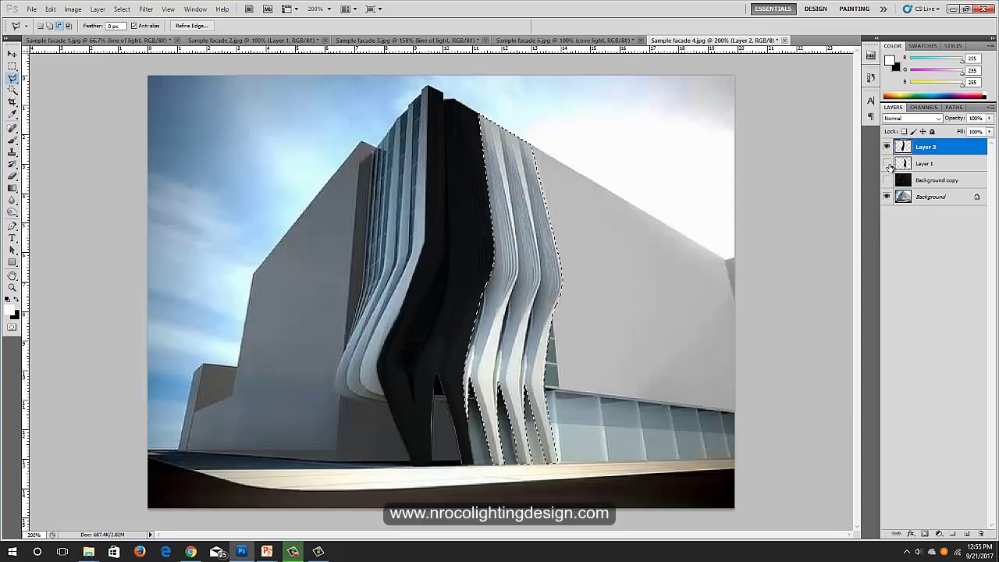
key(alt+bracketleft)
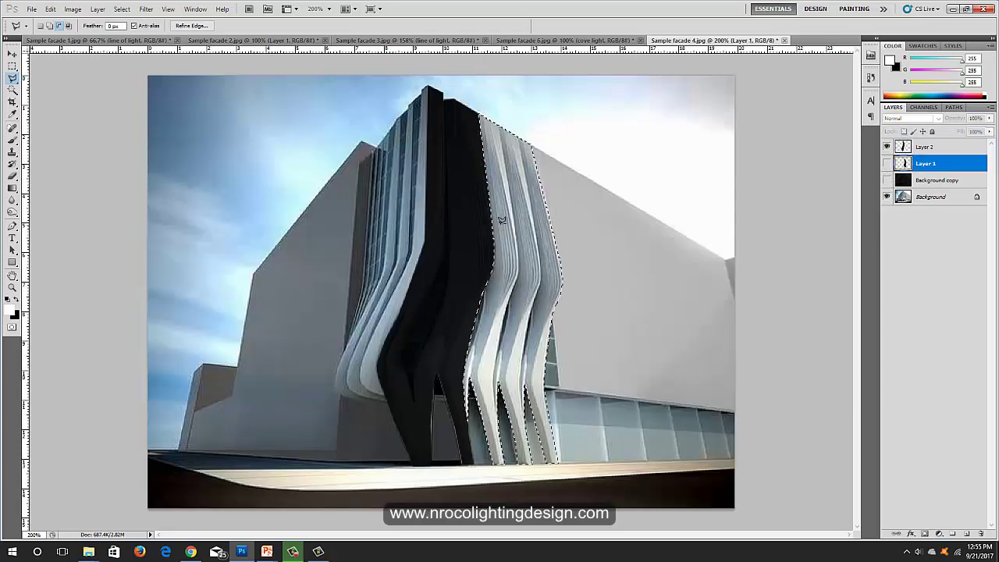
click(506, 240)
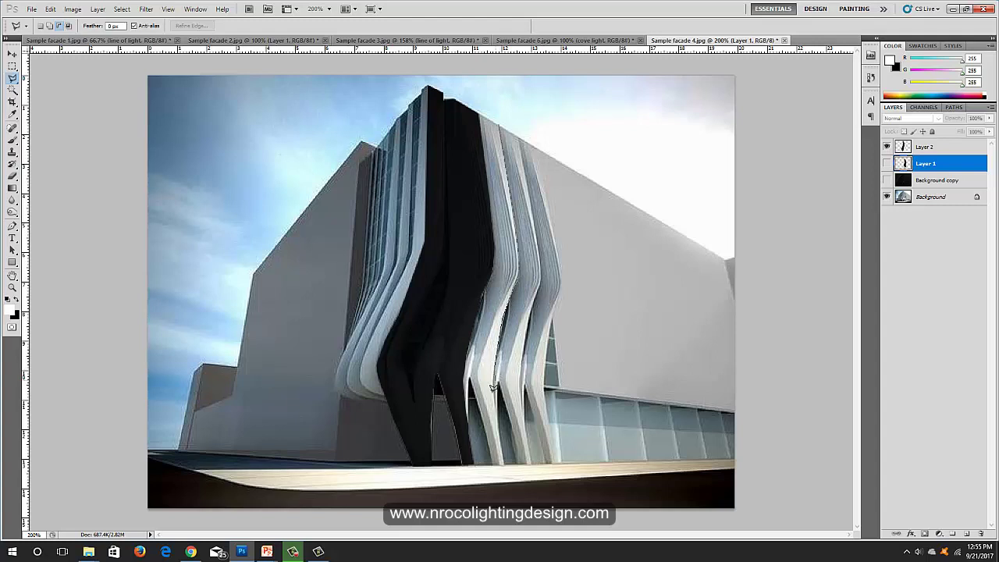
Lasso around the middle fins and move them onto a new Layer 3.
click(503, 468)
click(385, 477)
click(339, 450)
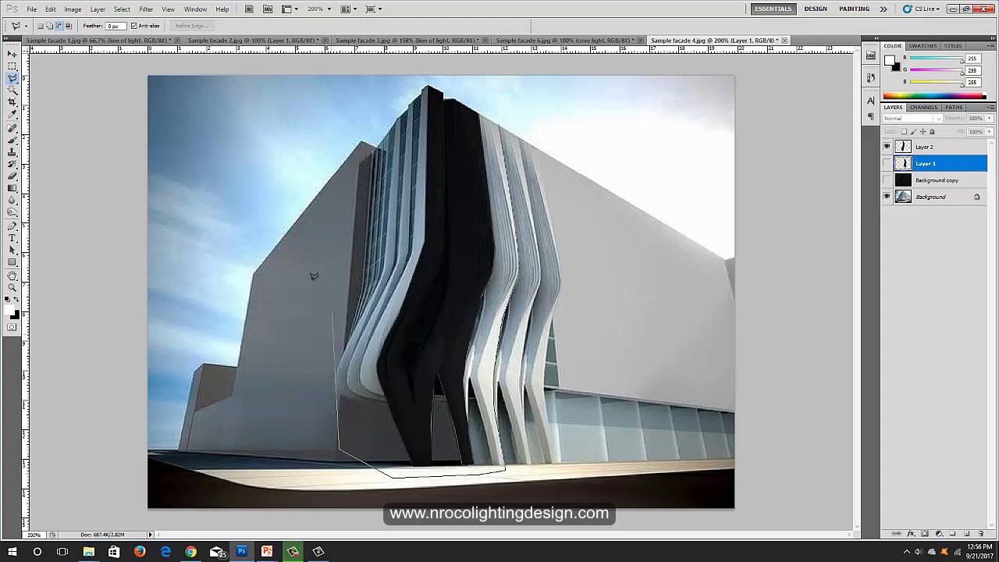
click(331, 187)
click(382, 85)
click(410, 73)
click(481, 67)
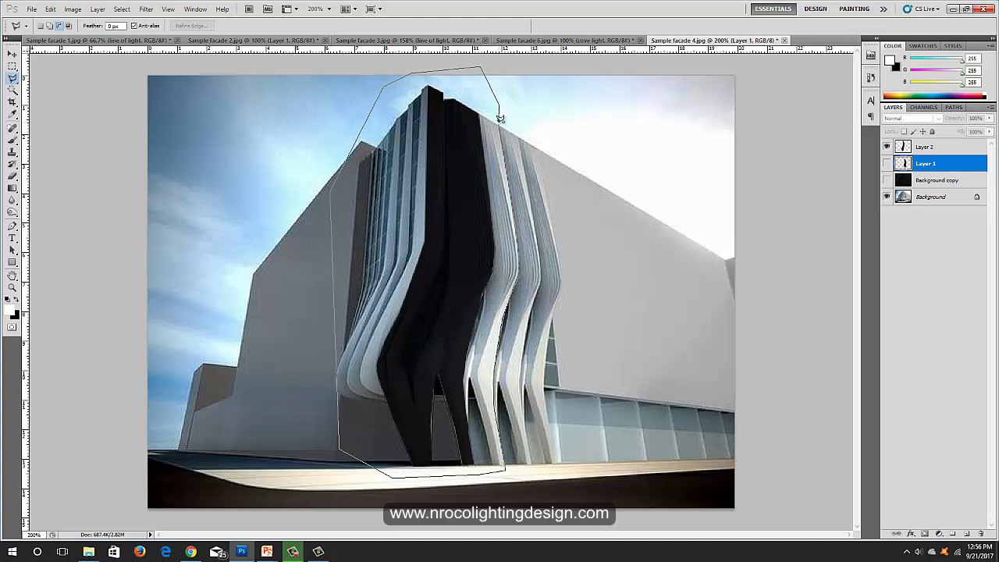
double_click(500, 119)
right_click(500, 178)
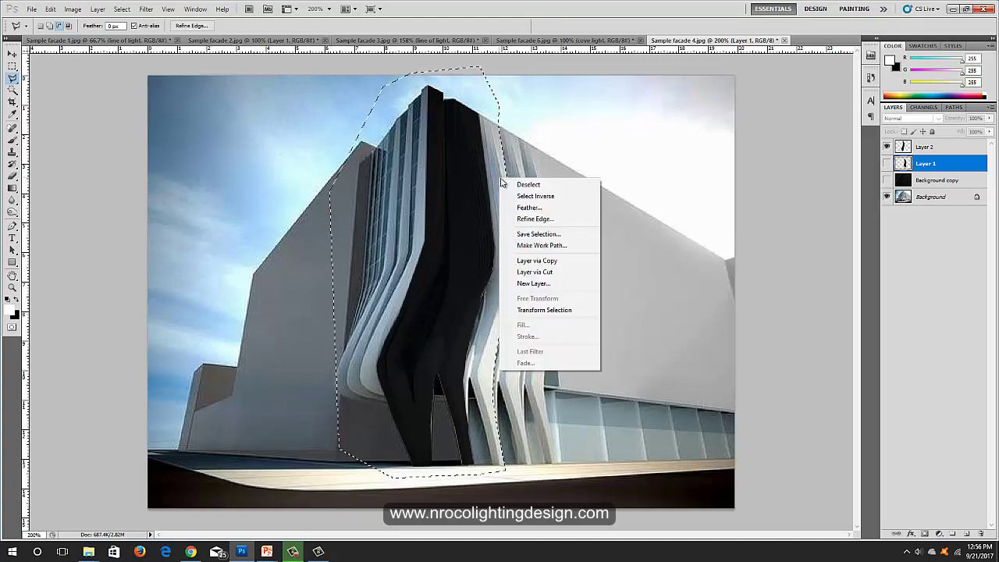
click(535, 271)
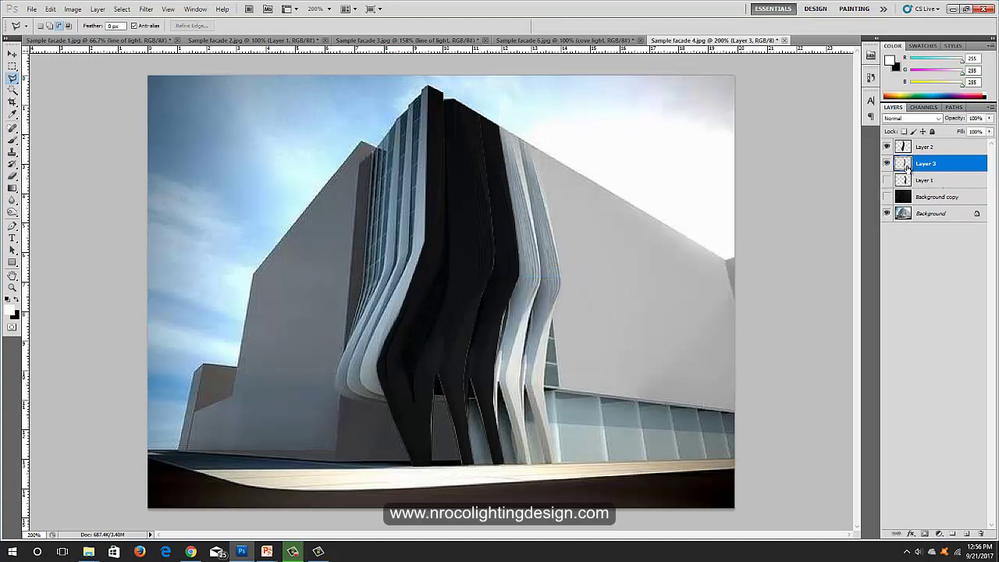
Check Layer 3's fin outline, then on Layer 1 start a new outline at a fin's top edge.
ctrl+click(906, 165)
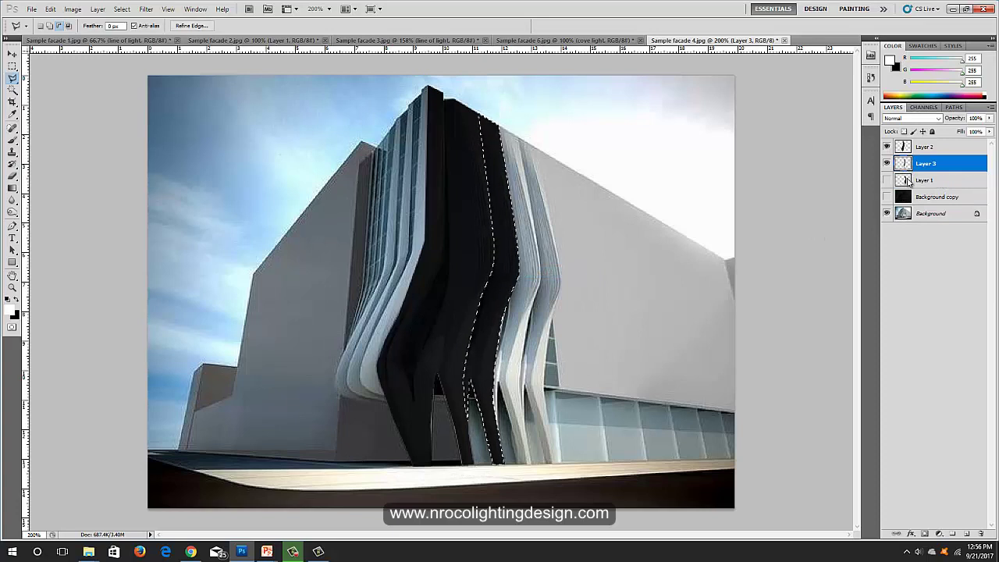
key(ctrl+d)
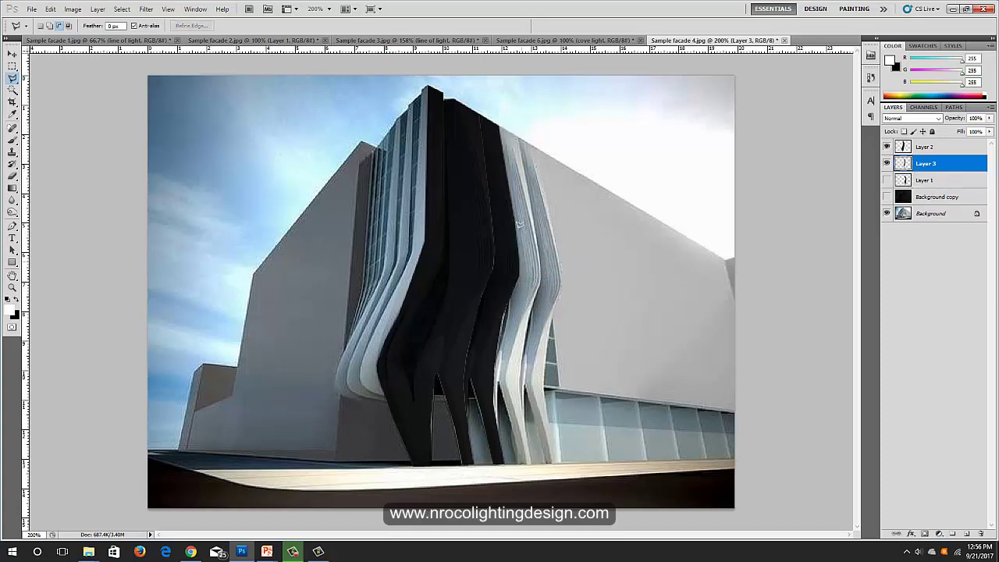
click(920, 181)
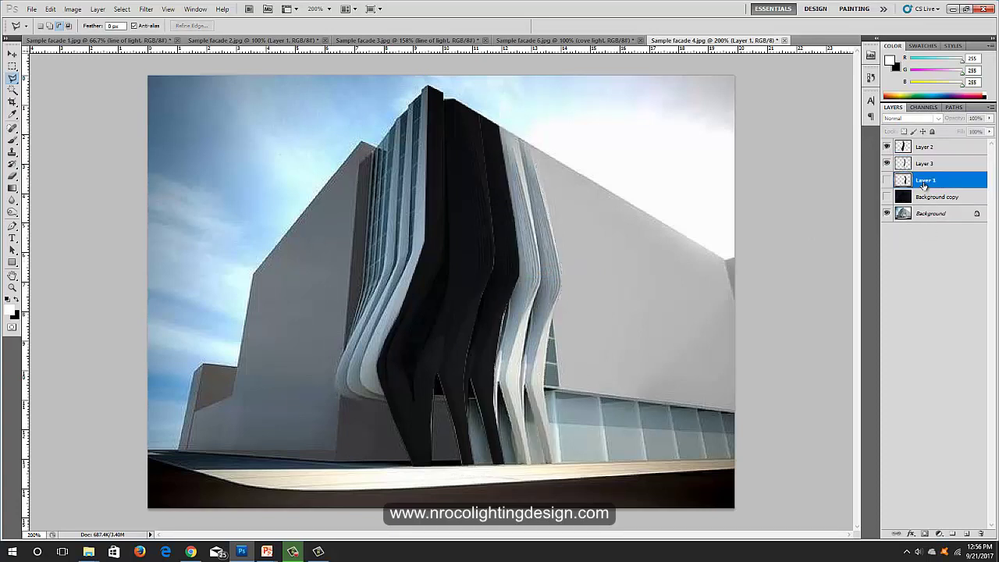
click(519, 133)
click(542, 278)
Finish the fin outline and cut it from Layer 1 onto a new Layer 4 with Layer via Cut.
click(535, 478)
click(477, 488)
click(415, 482)
click(377, 396)
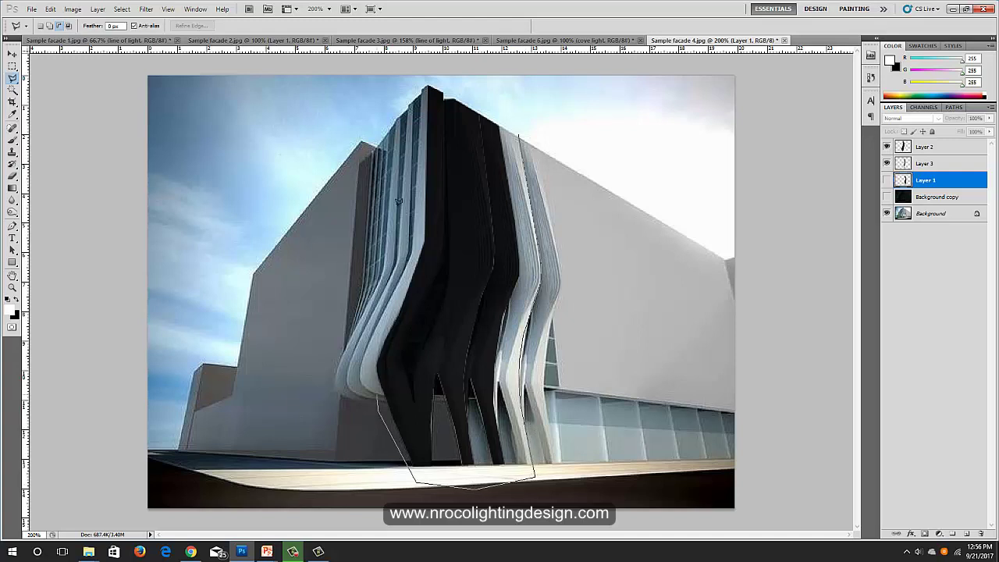
click(427, 133)
click(477, 92)
click(526, 103)
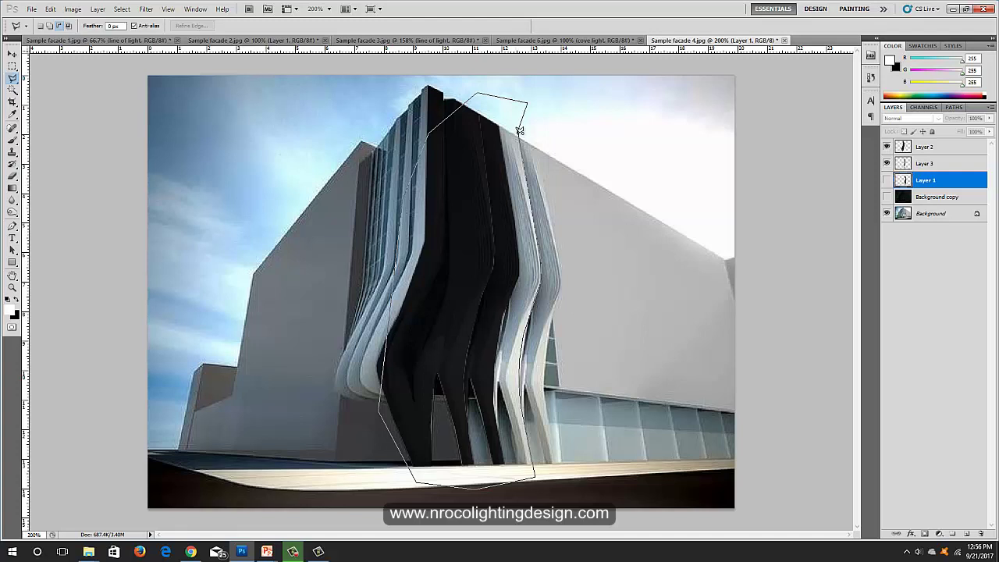
double_click(519, 131)
right_click(520, 188)
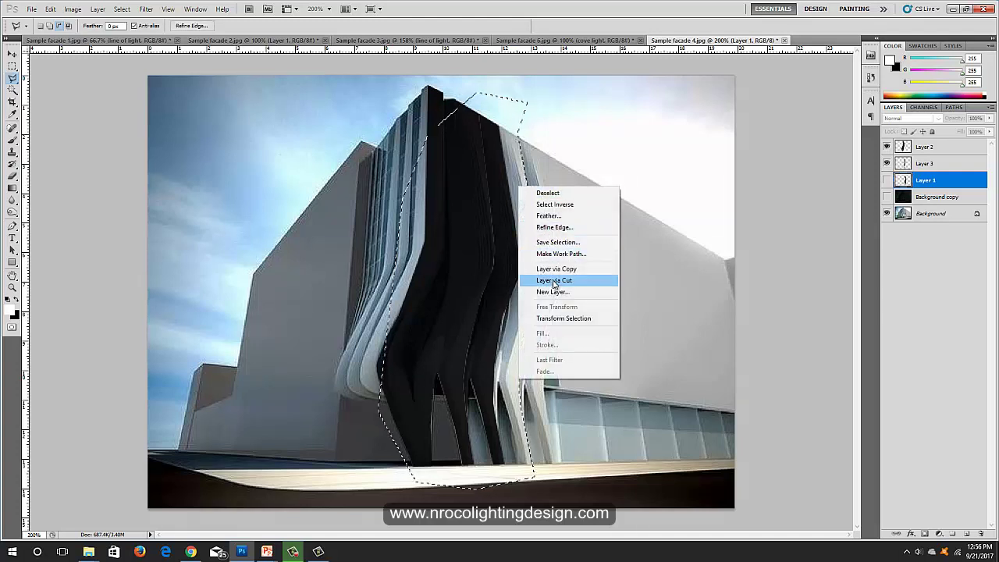
click(554, 281)
Show Layer 1 and load the Layer 3, 1 and 4 outlines in turn to check each fin shape.
click(887, 196)
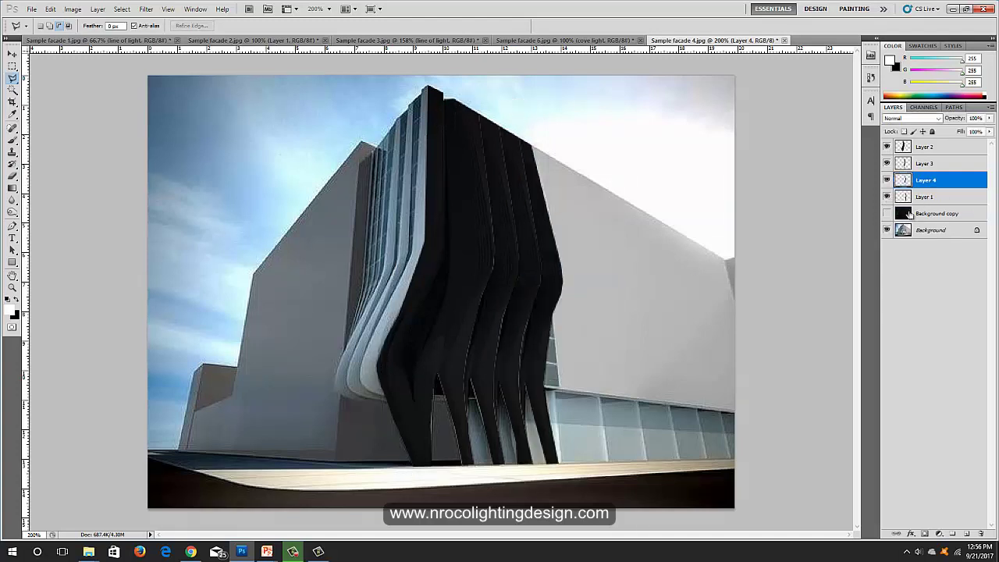
ctrl+click(903, 164)
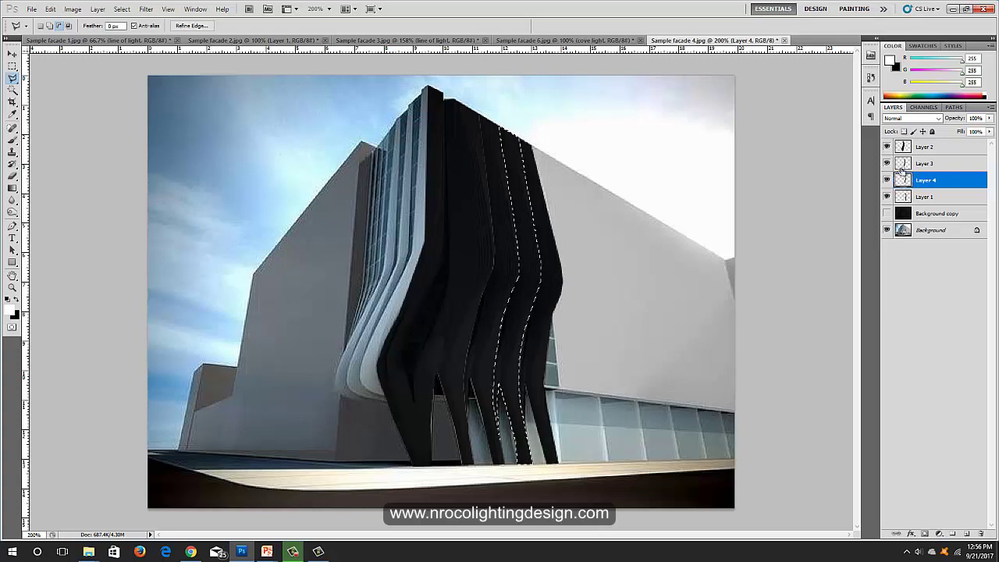
ctrl+click(903, 163)
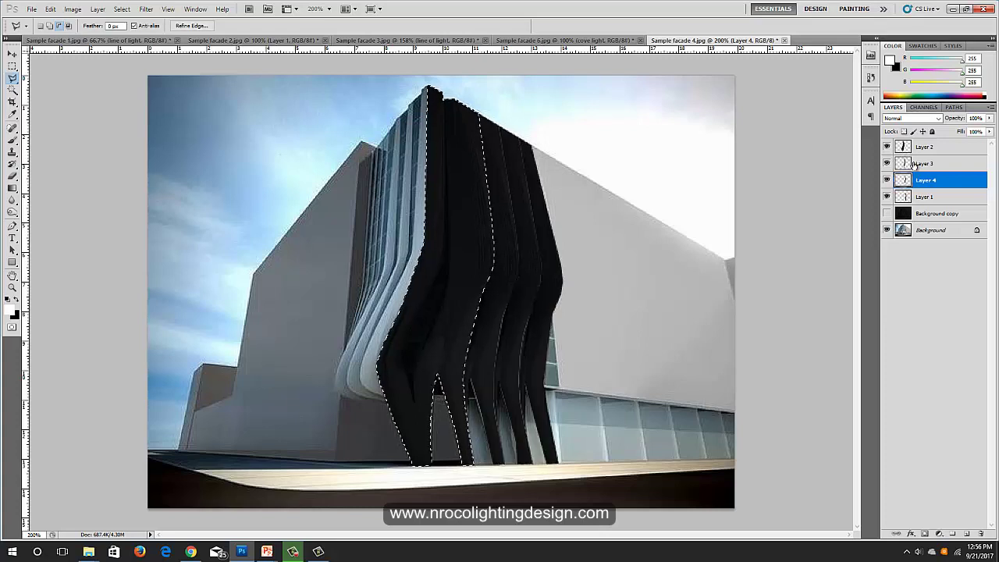
click(931, 197)
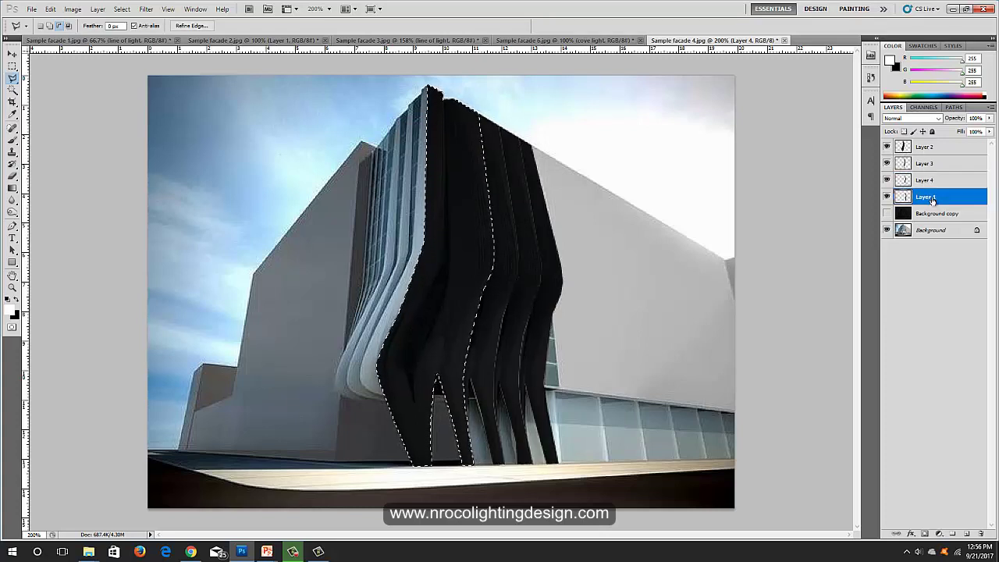
key(ctrl+d)
ctrl+click(905, 198)
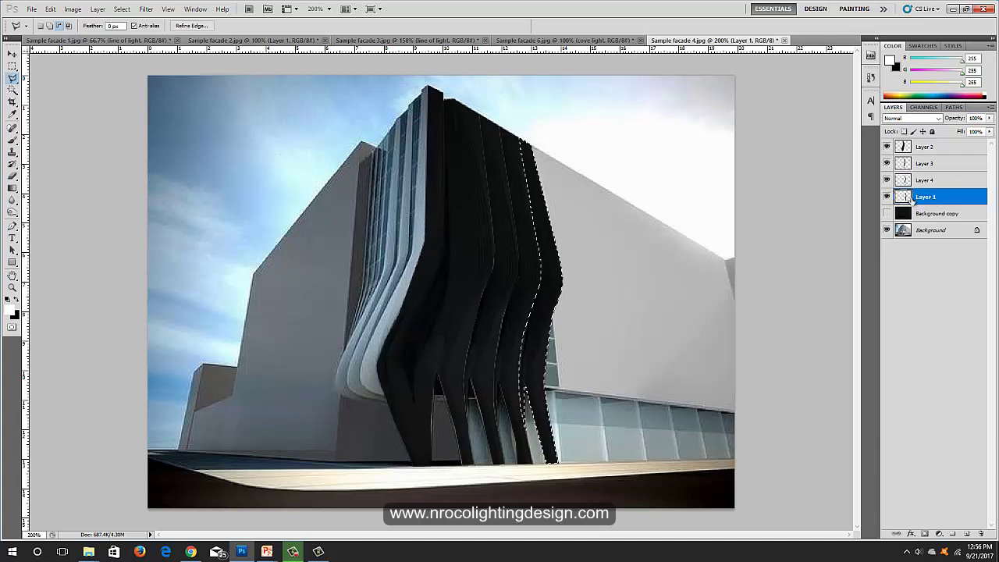
key(ctrl+d)
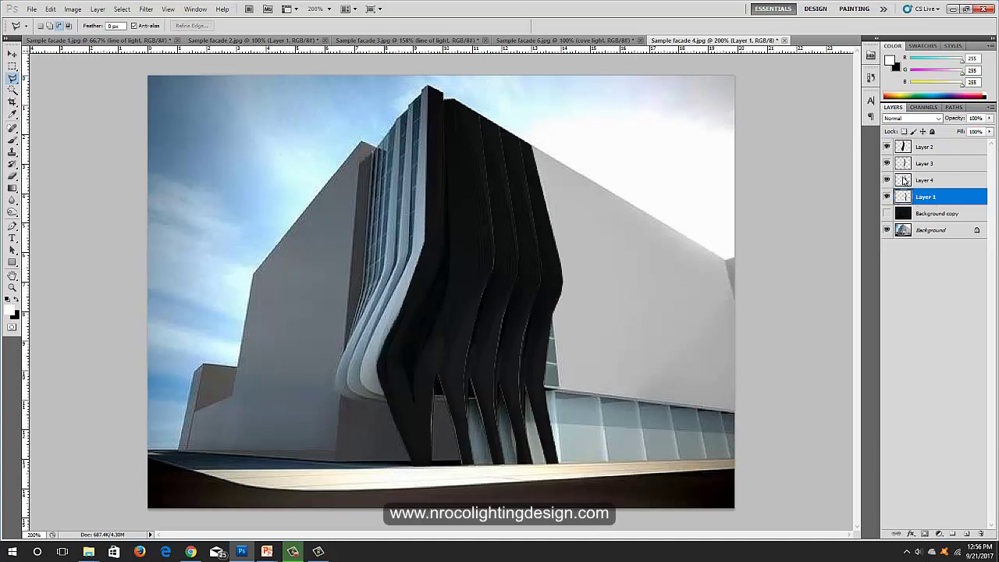
ctrl+click(903, 180)
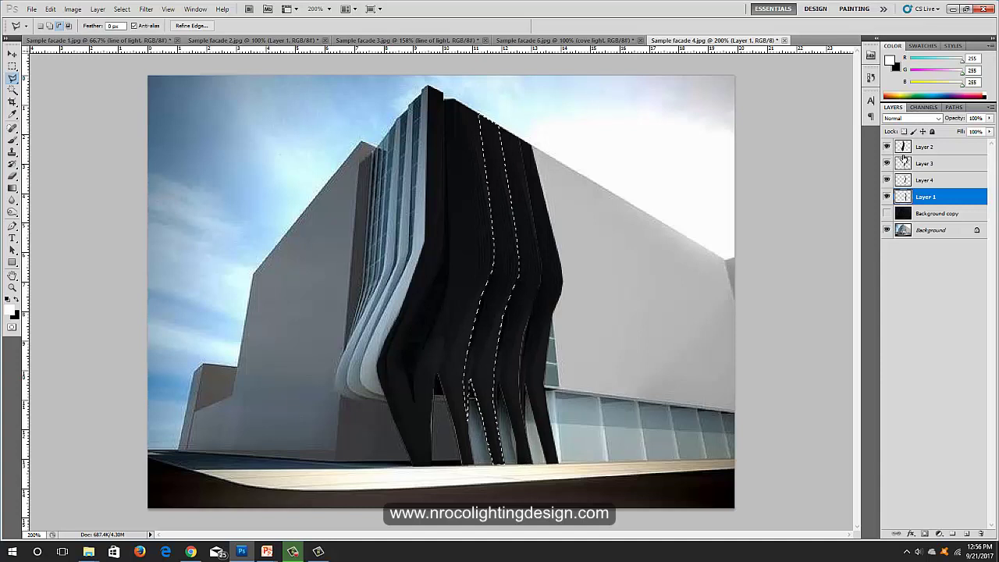
key(ctrl+d)
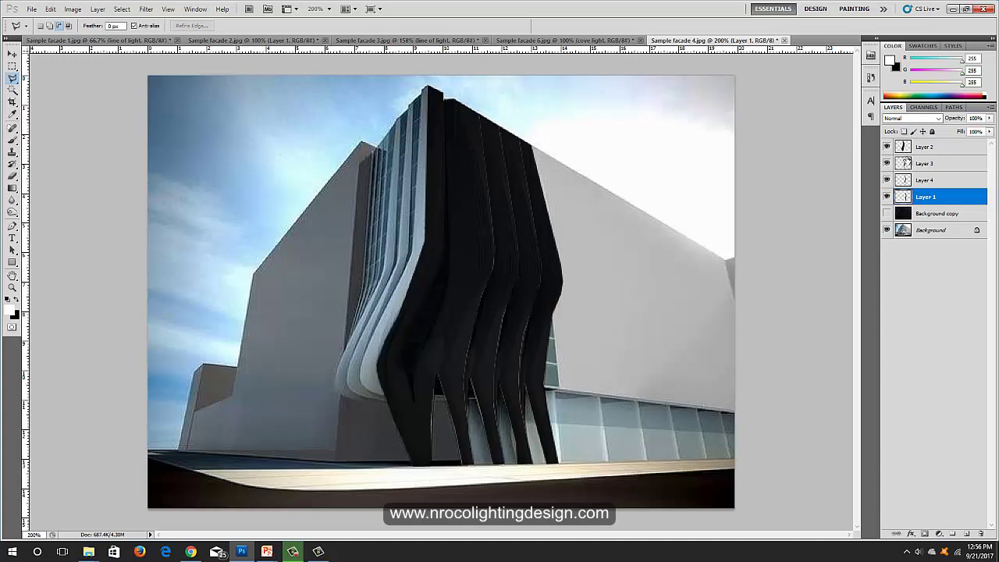
Show the dark Background copy and draw a curved Pen path down one fin to its base.
click(886, 213)
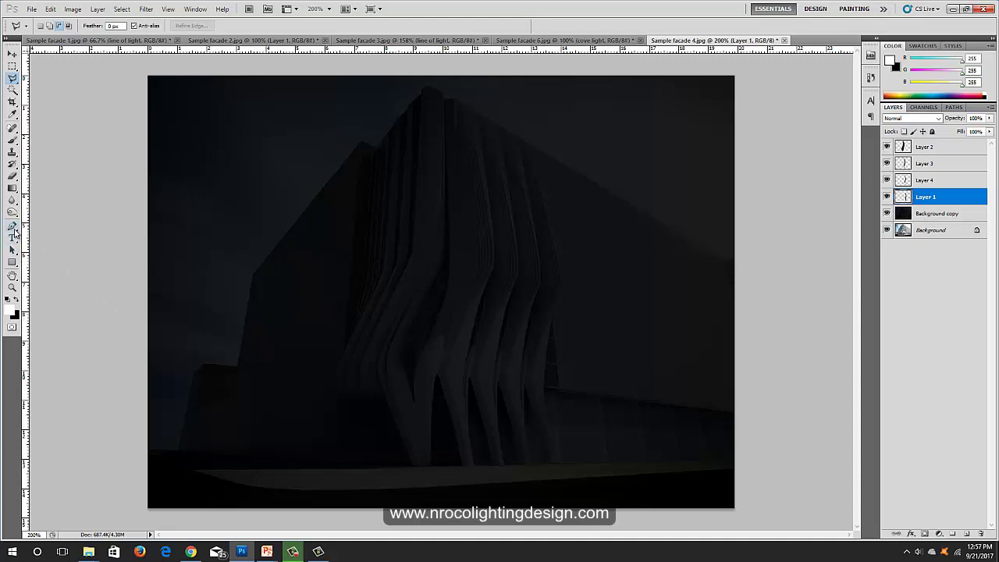
click(13, 228)
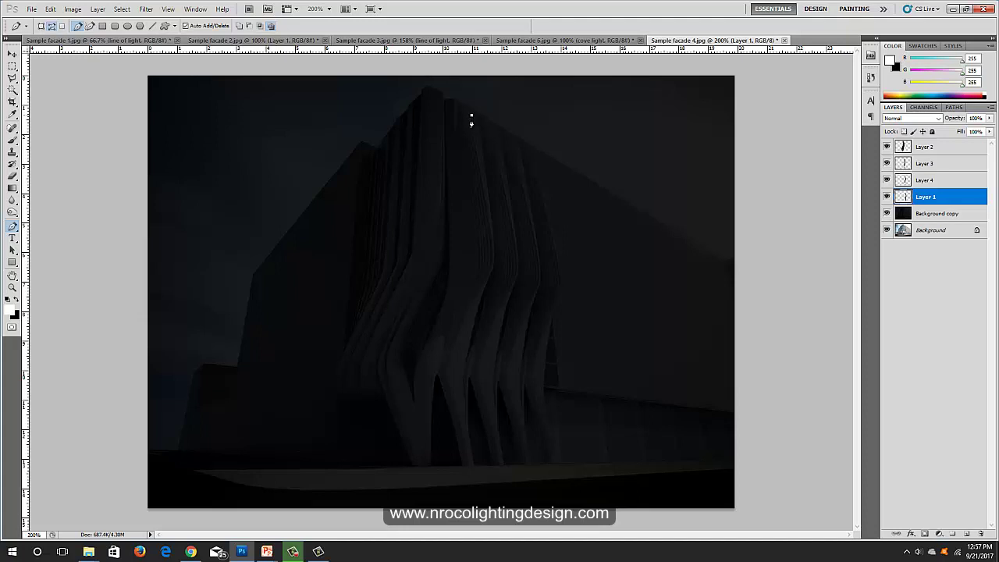
click(487, 212)
drag(484, 282, 474, 309)
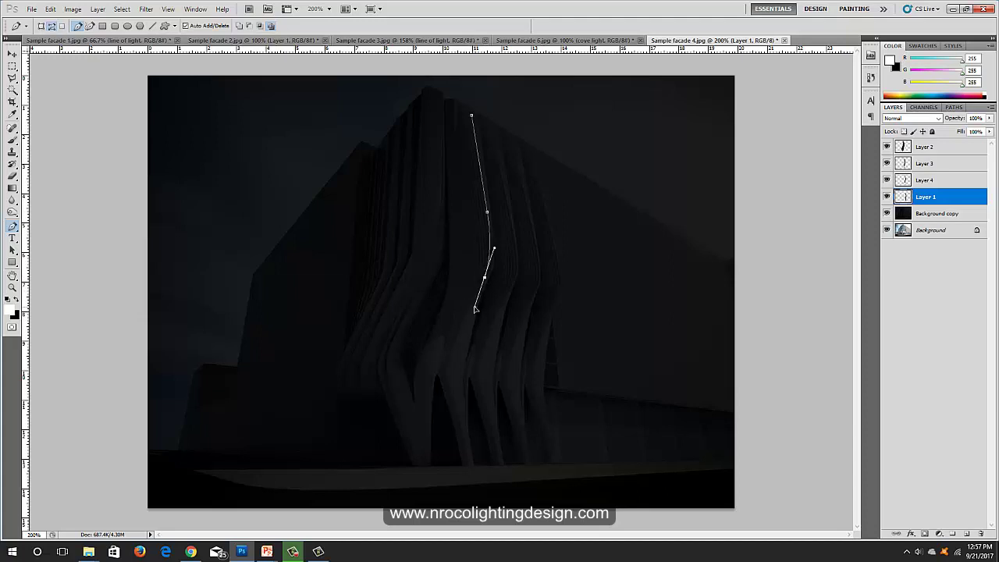
click(461, 366)
drag(461, 405, 467, 430)
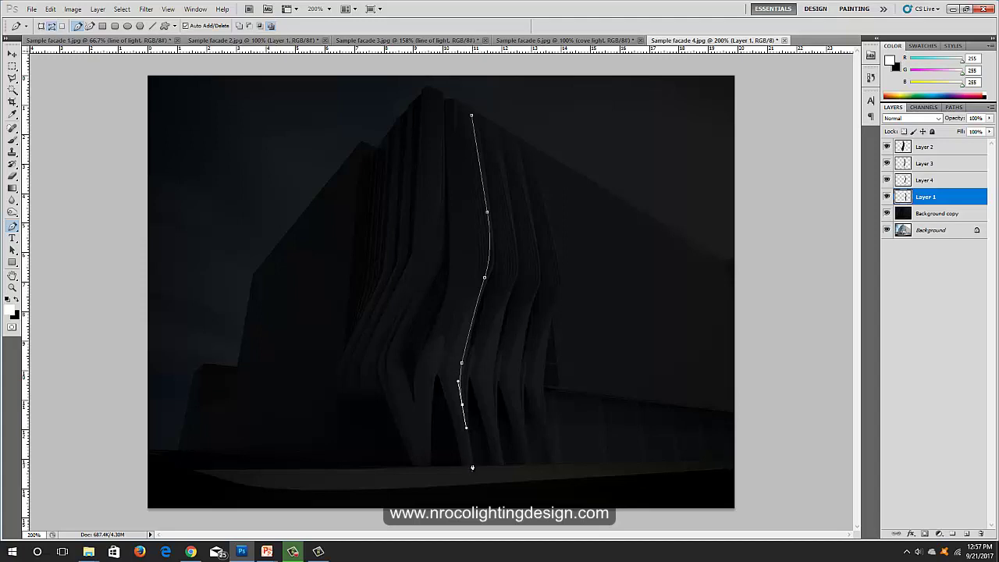
click(471, 466)
Open Stroke Path for the fin path and cancel it without stroking.
right_click(473, 467)
click(507, 427)
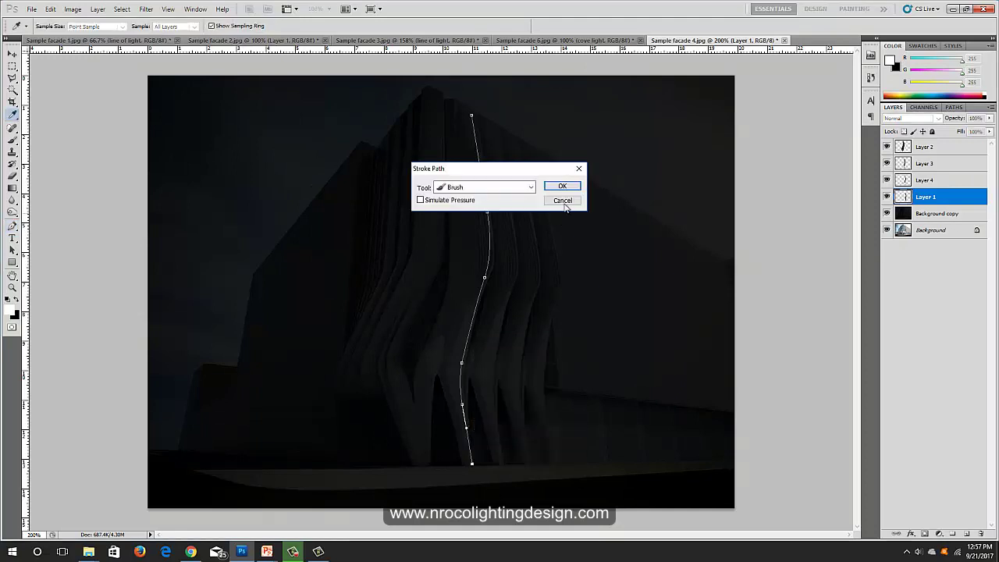
click(562, 187)
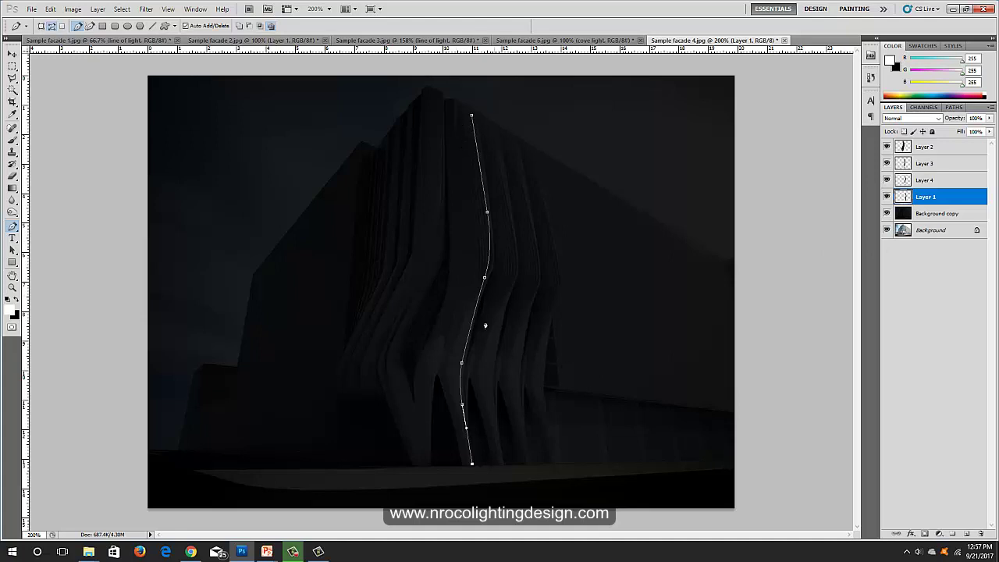
Add a new Layer 5 and stroke the fin path onto it with the brush.
click(967, 534)
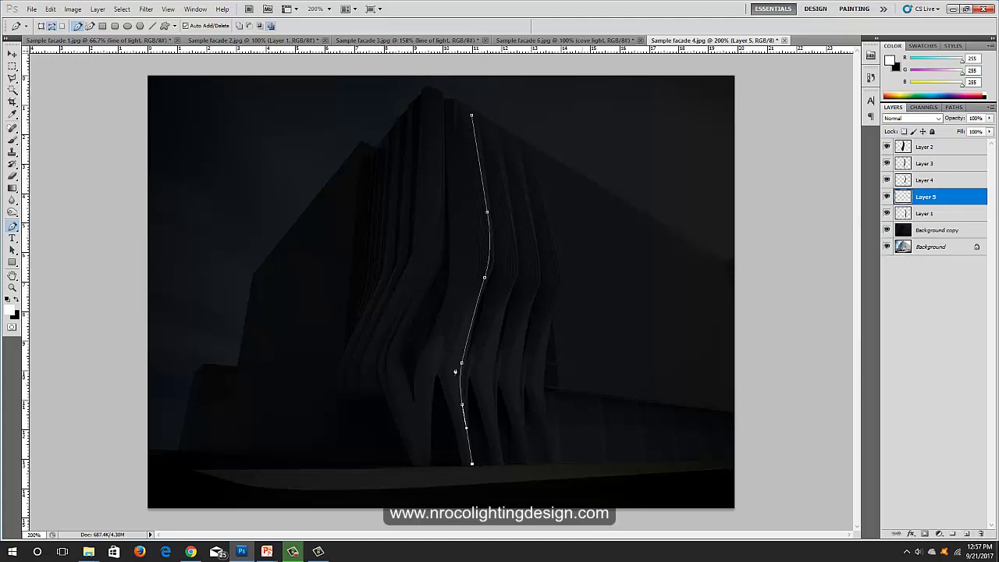
right_click(470, 335)
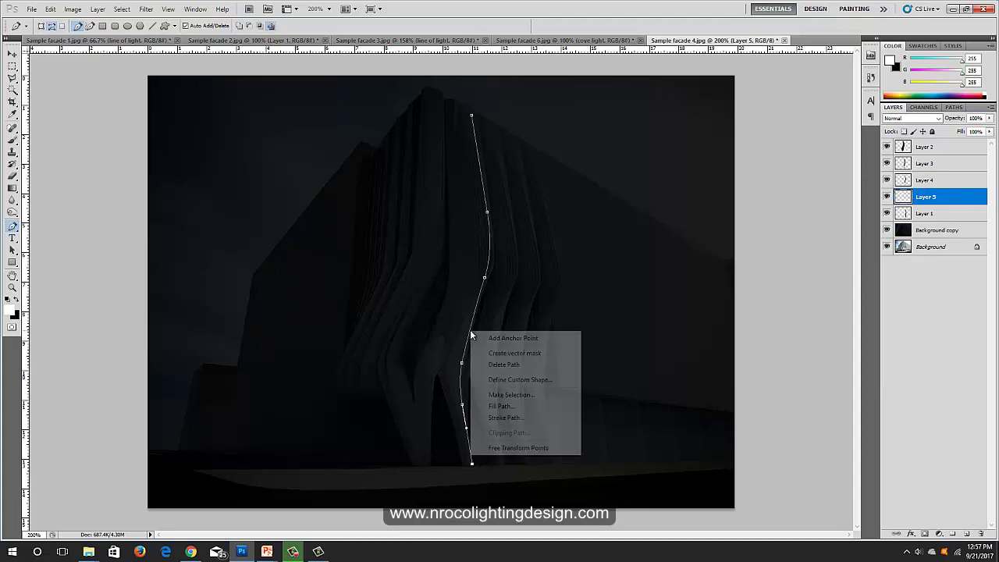
click(513, 416)
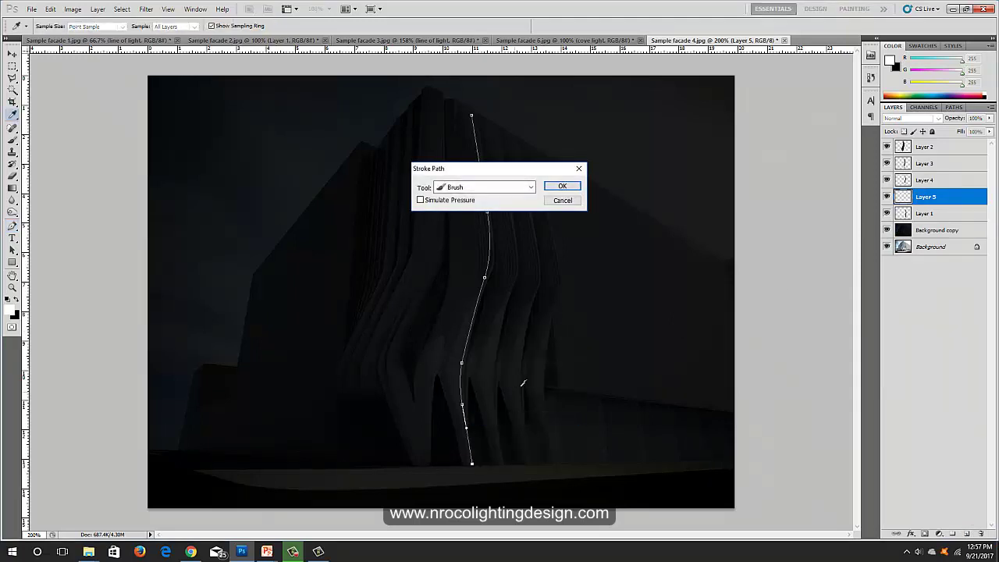
click(561, 186)
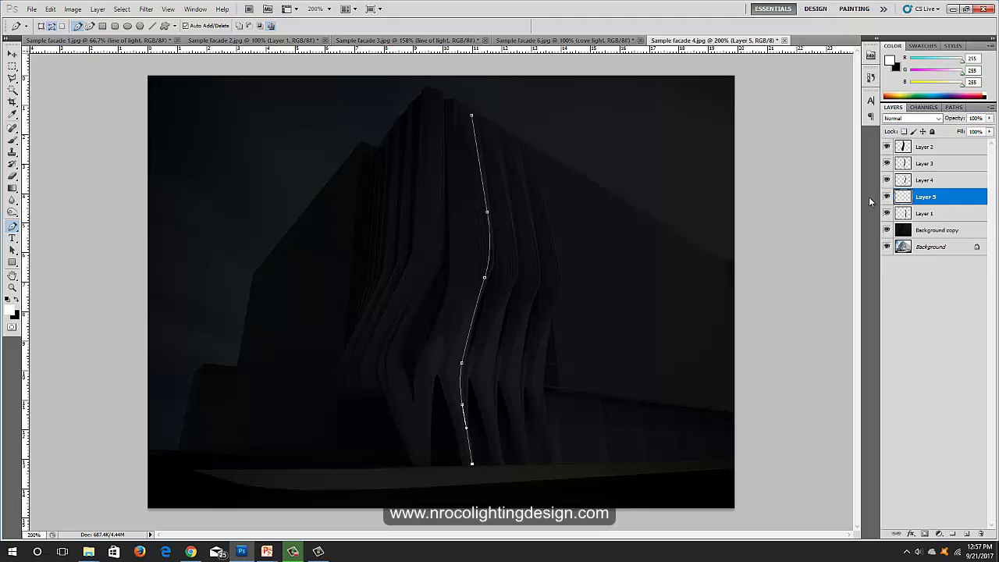
Hide the path and move Layer 5 directly beneath Layer 2.
click(887, 147)
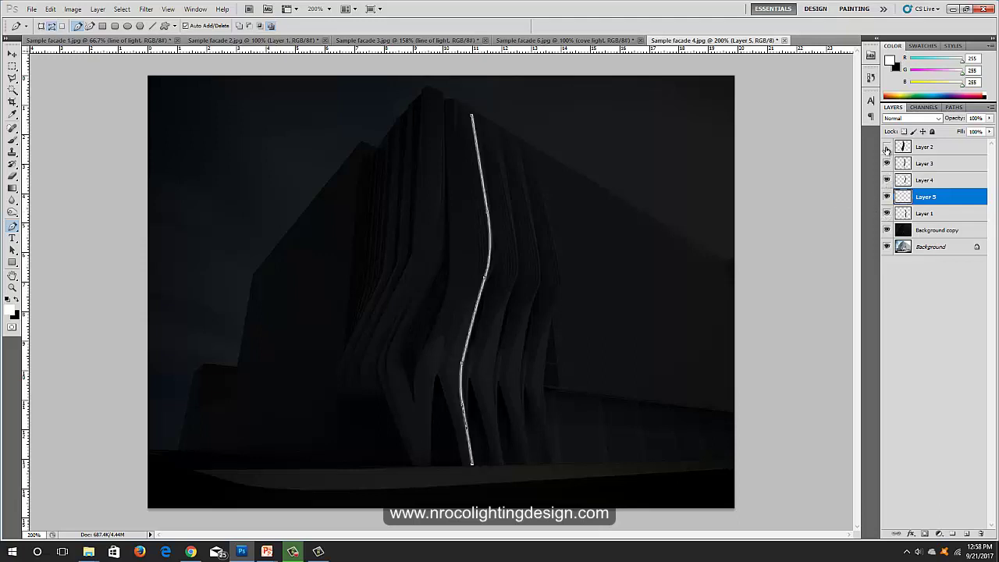
click(887, 147)
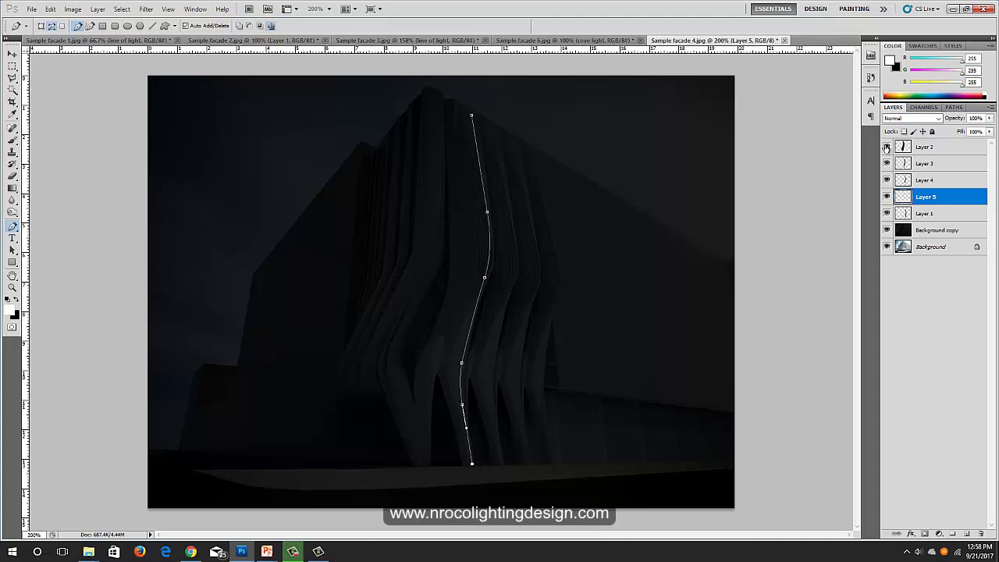
key(ctrl+h)
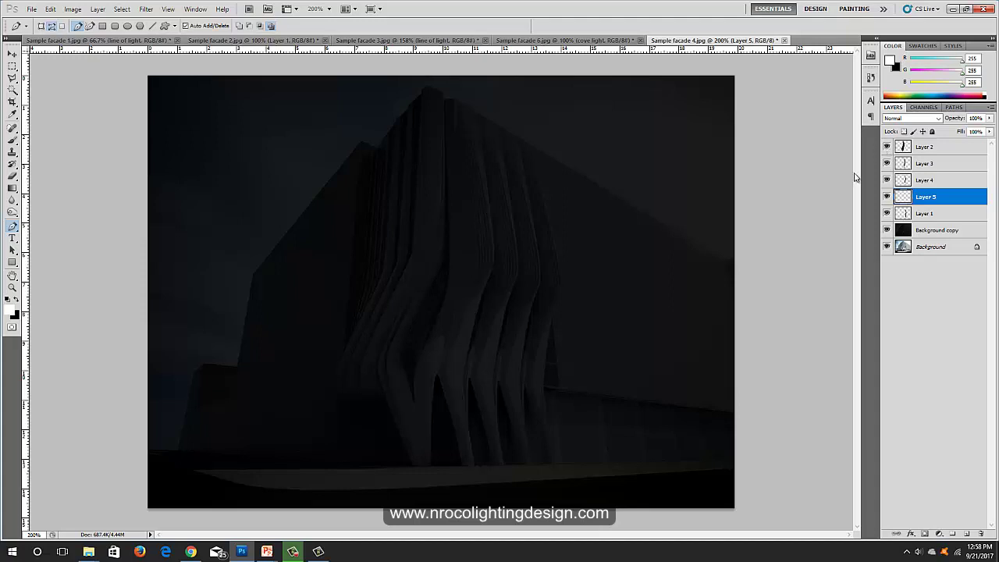
drag(939, 205, 926, 158)
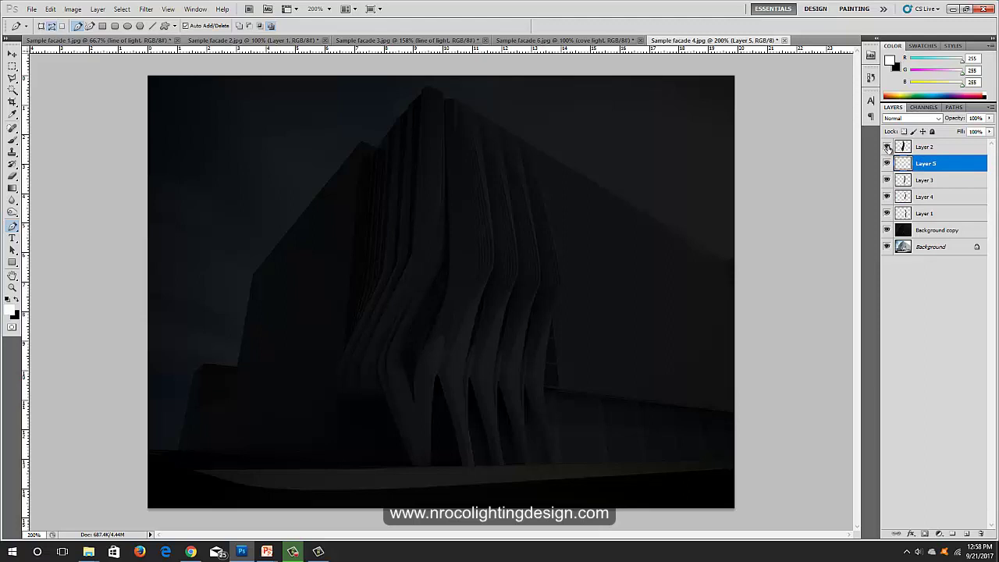
Toggle Layer 2 on and off to inspect the white light line, leaving it visible.
click(886, 148)
click(887, 147)
click(886, 148)
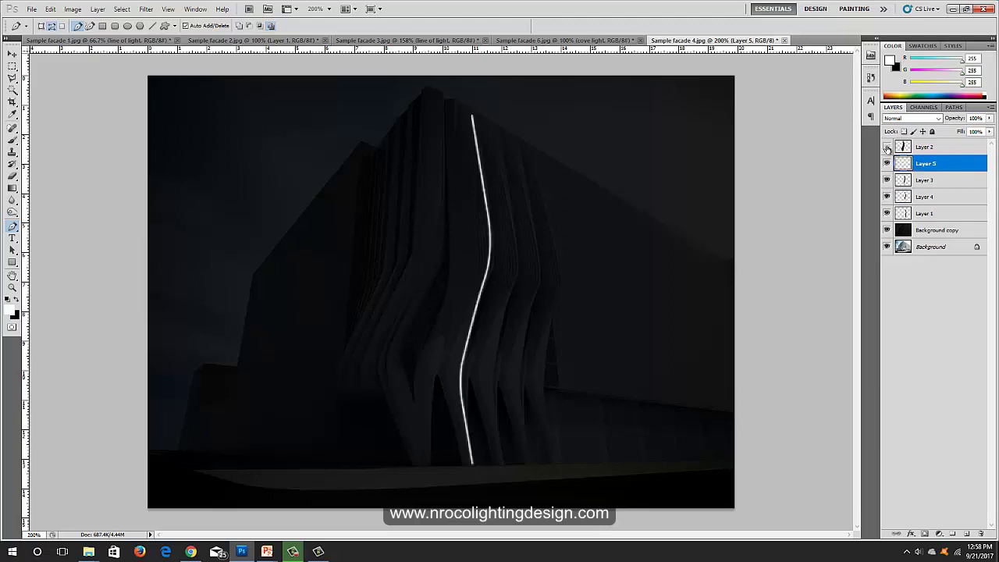
click(886, 148)
click(886, 148)
click(886, 148)
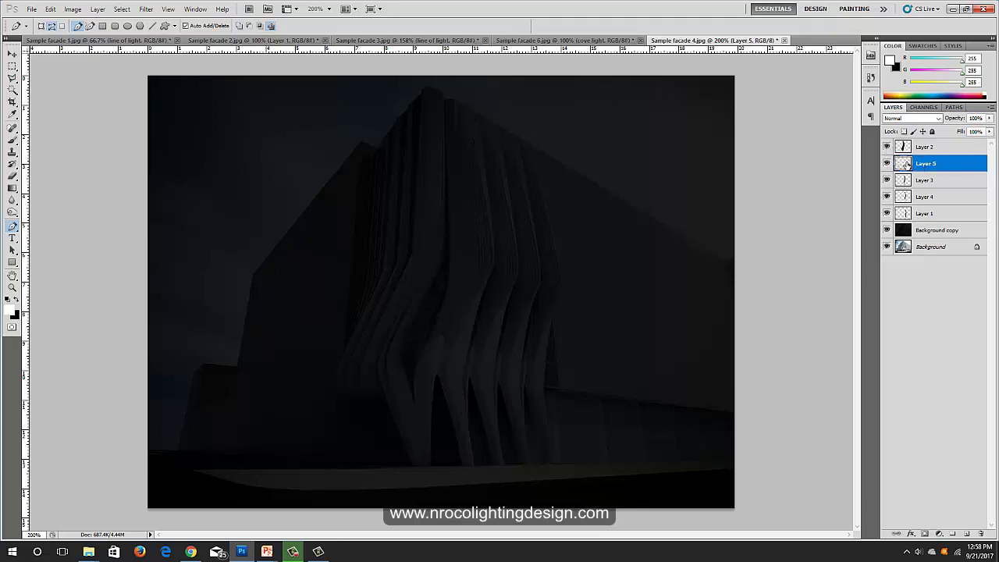
click(886, 147)
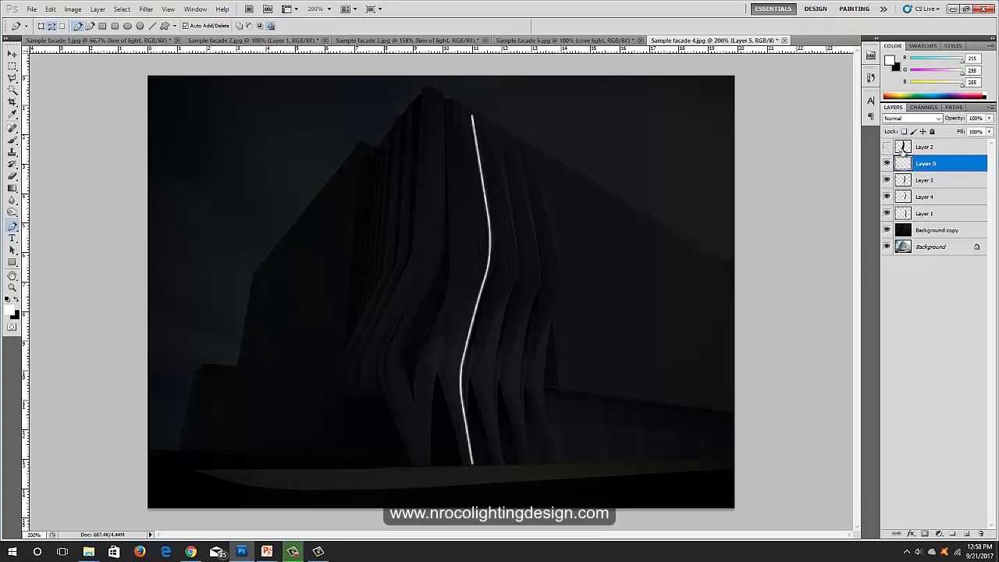
Give Layer 5's light line an Outer Glow with 7% spread and 24 px size, then show Layer 2.
click(911, 535)
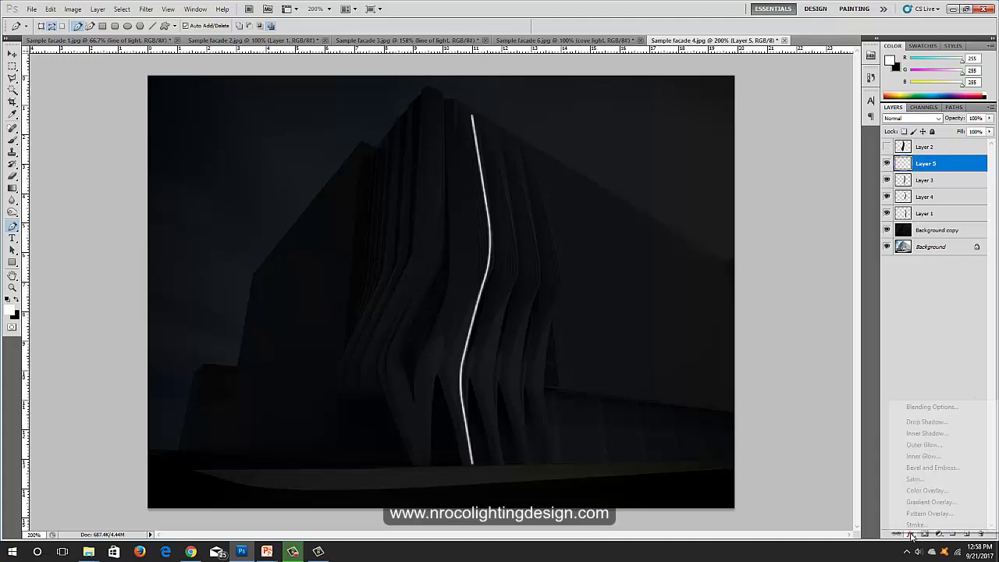
click(924, 445)
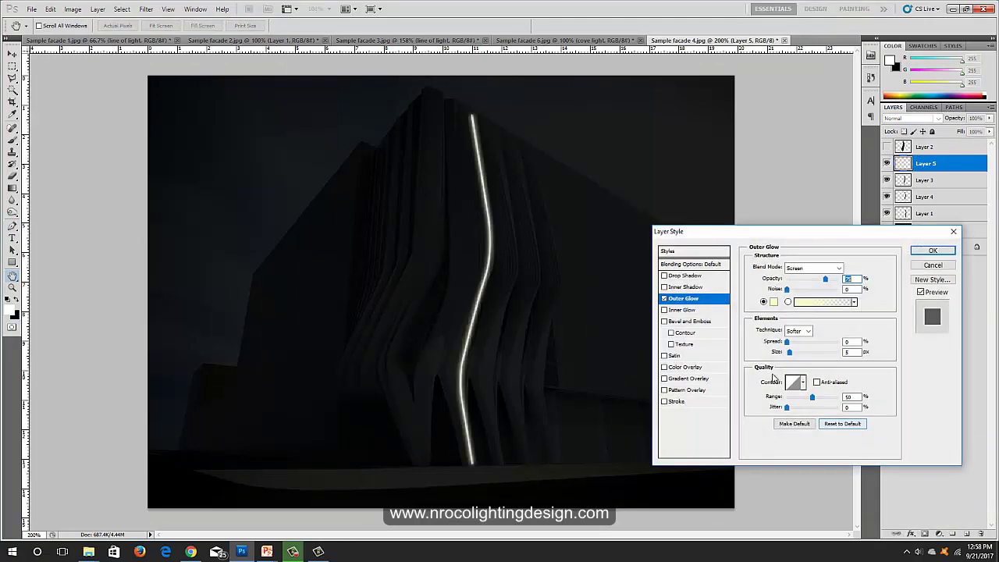
drag(797, 356, 793, 352)
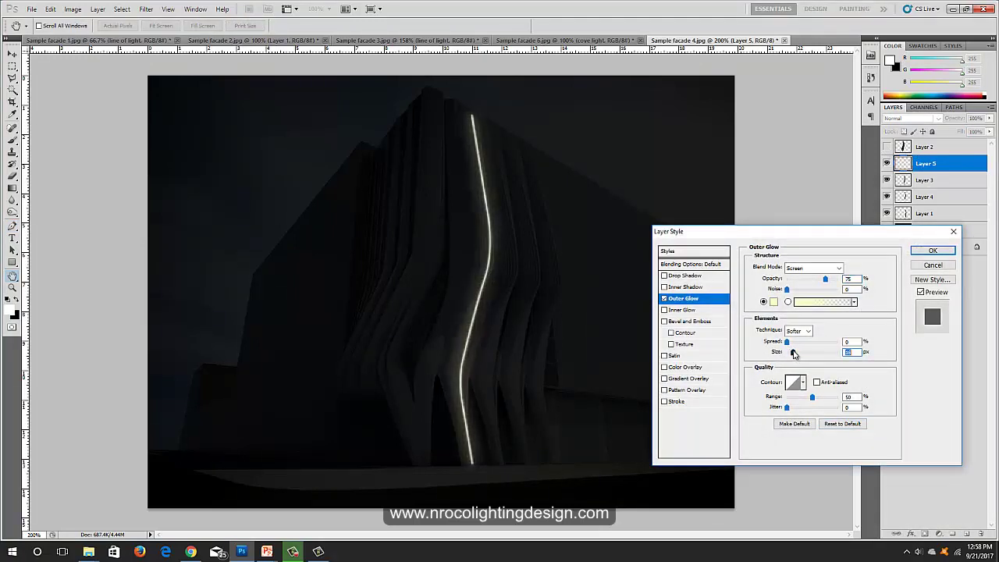
click(789, 344)
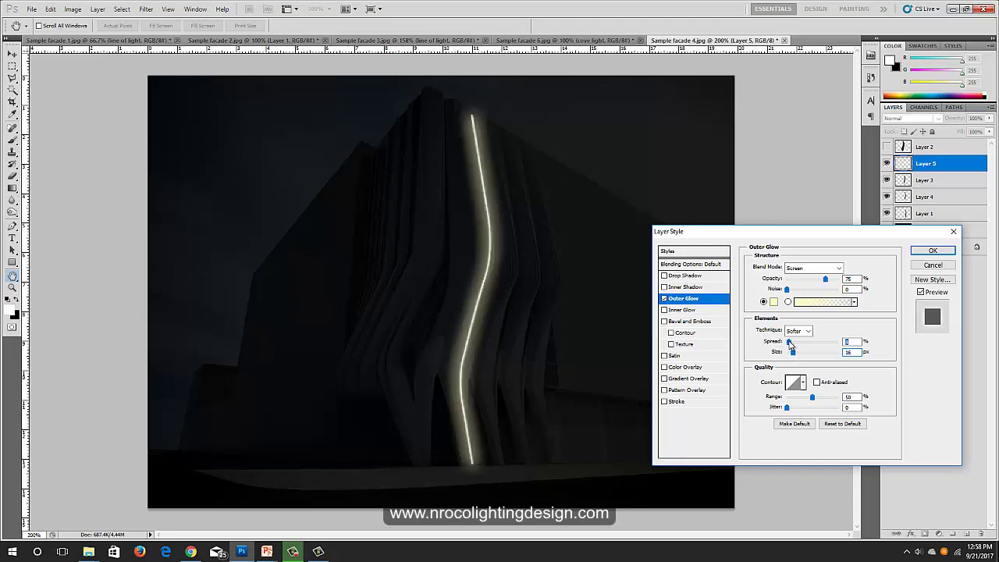
drag(790, 344, 793, 346)
click(796, 355)
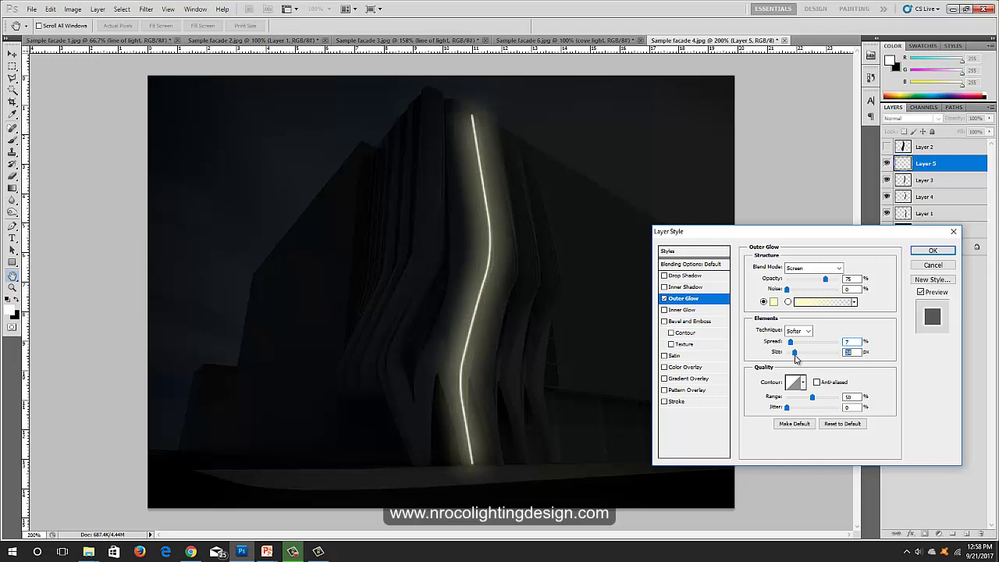
click(932, 251)
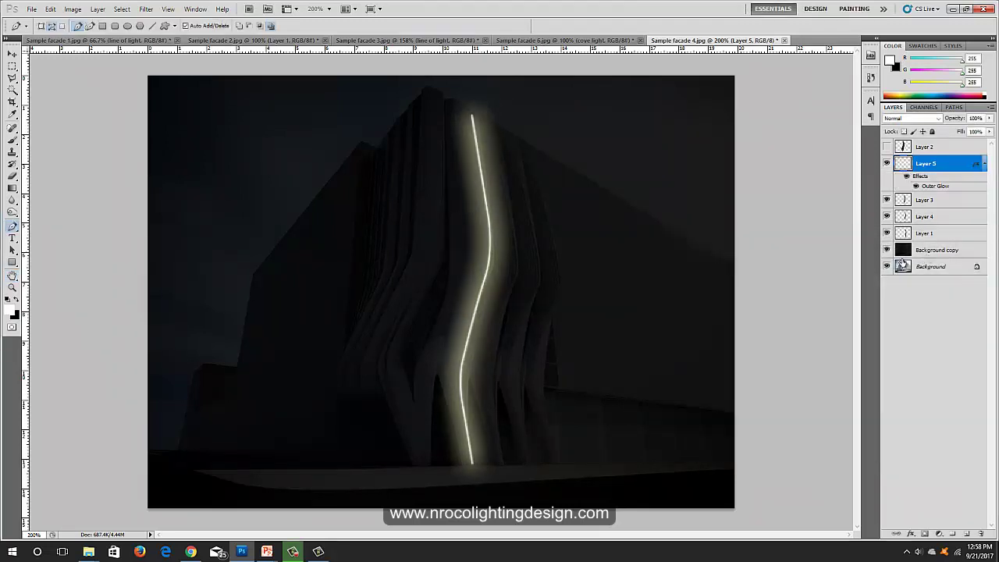
click(887, 147)
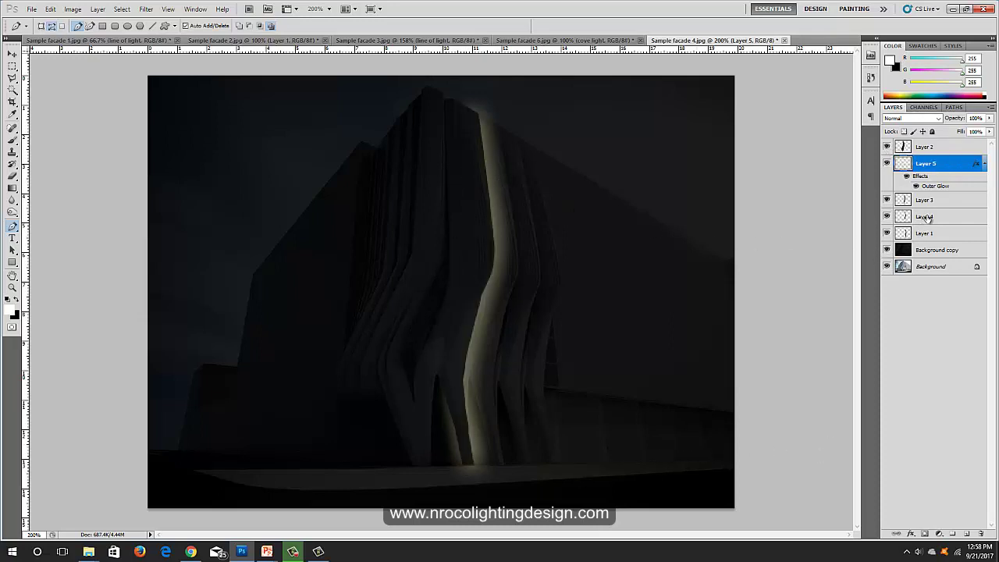
Add Layer 6 between Layer 3 and Layer 4 and trace a curved Pen path down the next fin.
click(967, 534)
drag(934, 164, 935, 226)
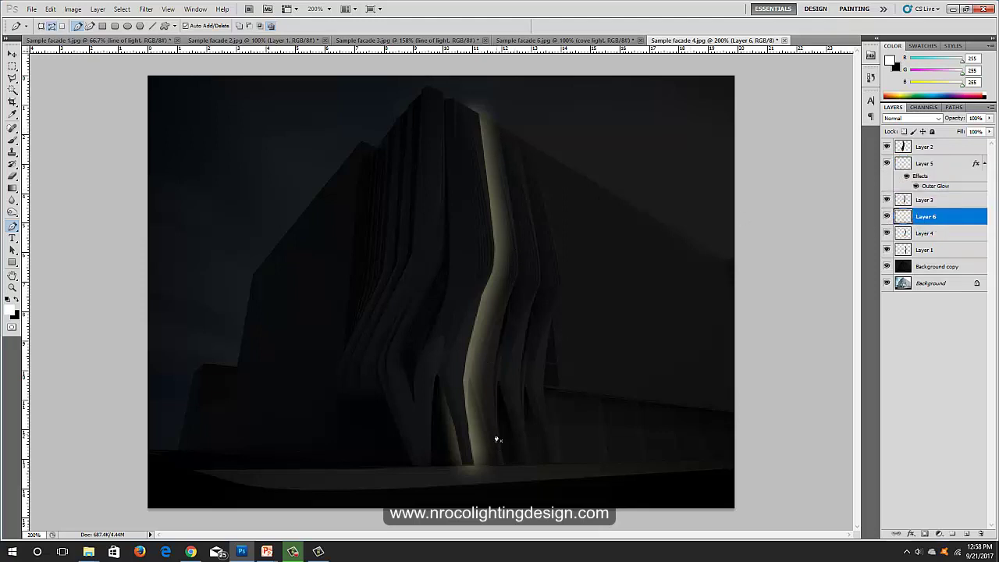
click(495, 131)
click(515, 255)
click(506, 300)
drag(506, 303, 496, 321)
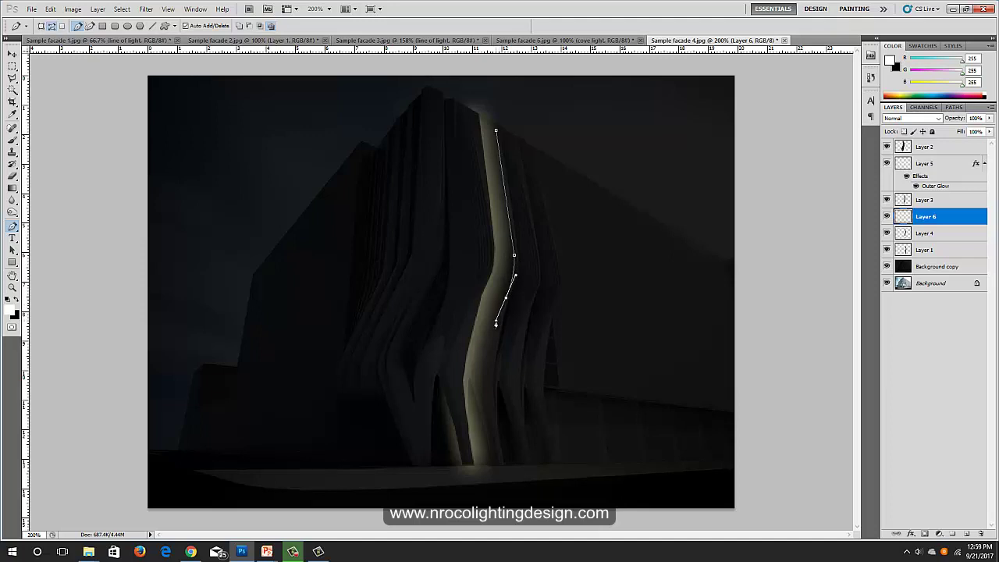
click(492, 366)
click(492, 405)
drag(493, 405, 494, 422)
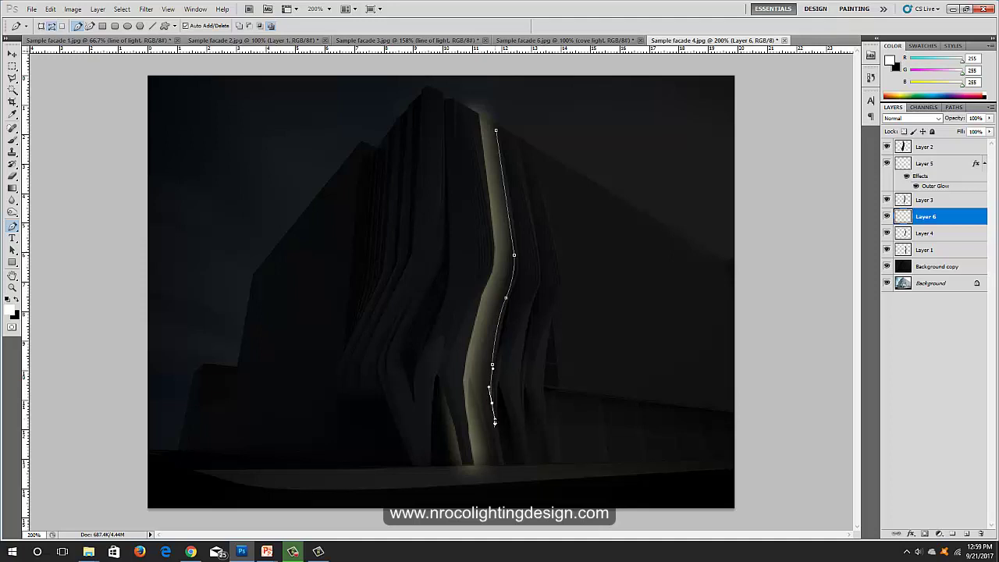
click(501, 468)
Stroke the path with the white brush, remove the path outline, and show Layer 3.
right_click(501, 469)
click(541, 429)
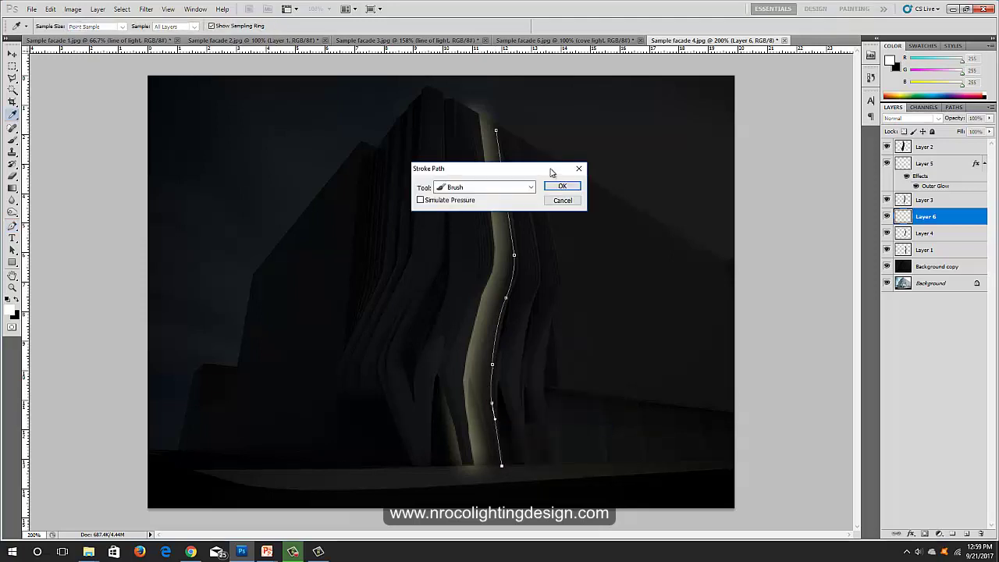
click(560, 186)
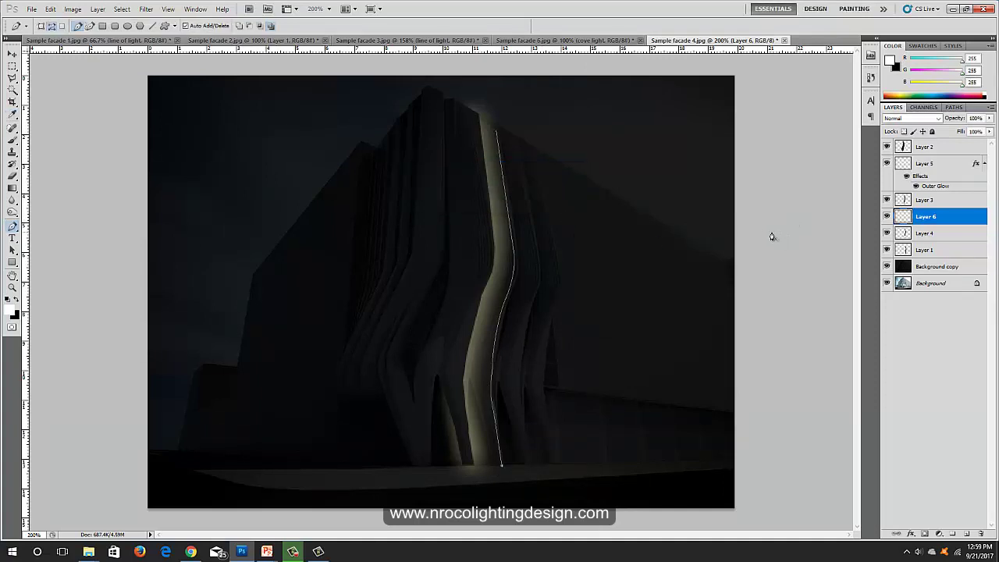
key(Return)
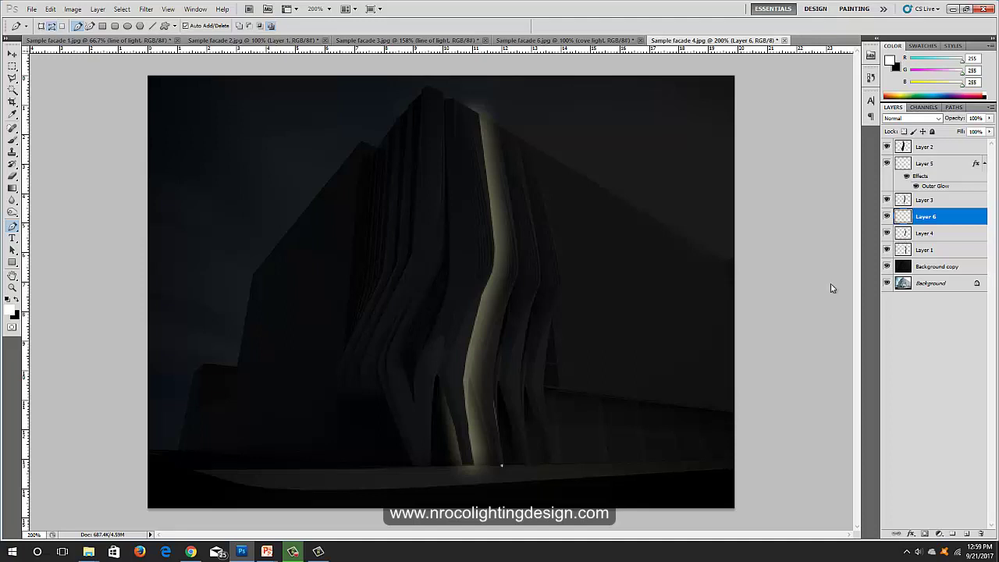
click(886, 202)
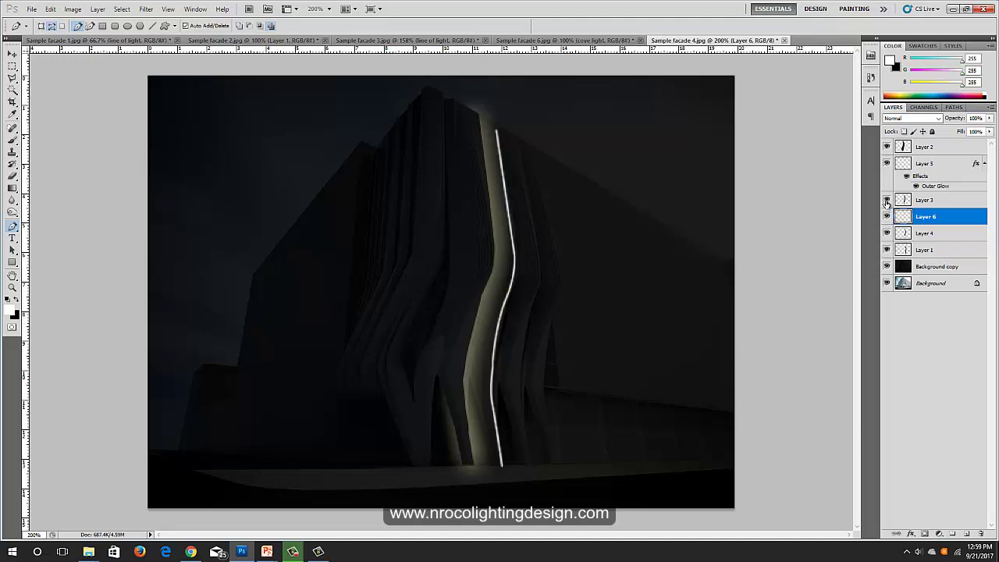
Hide Layer 3 and give Layer 6's line an Outer Glow of 24 px size and 7% spread.
click(886, 202)
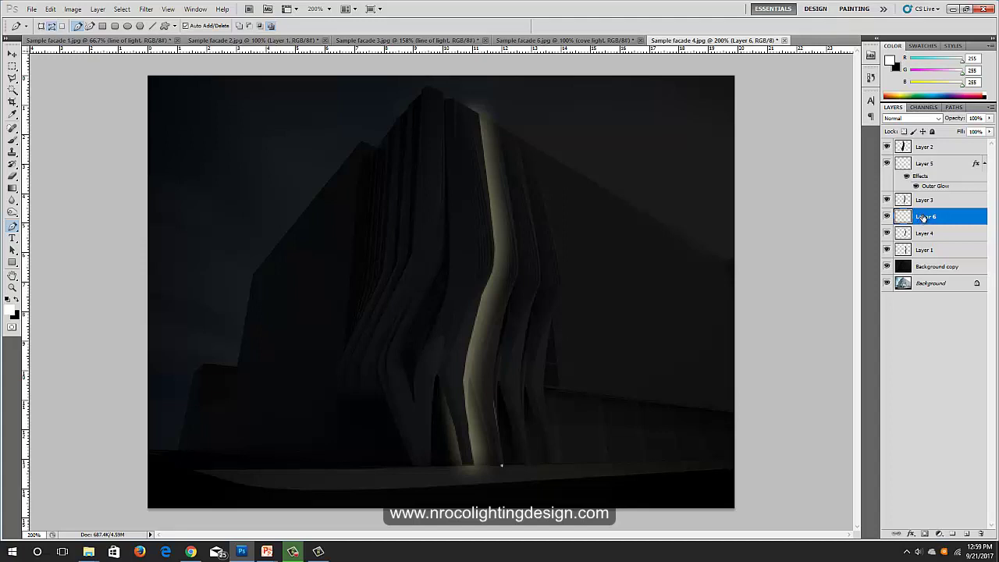
click(911, 535)
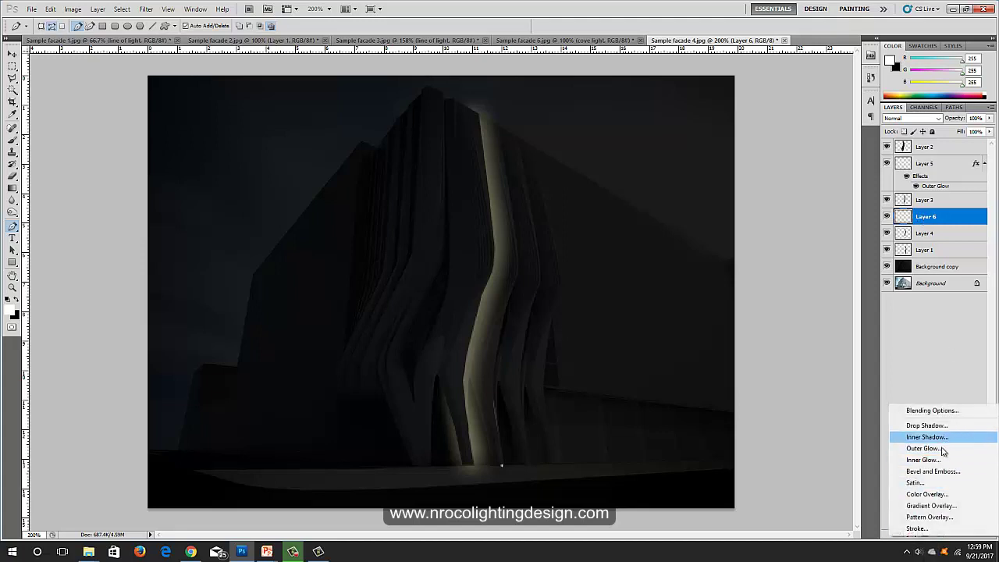
click(937, 449)
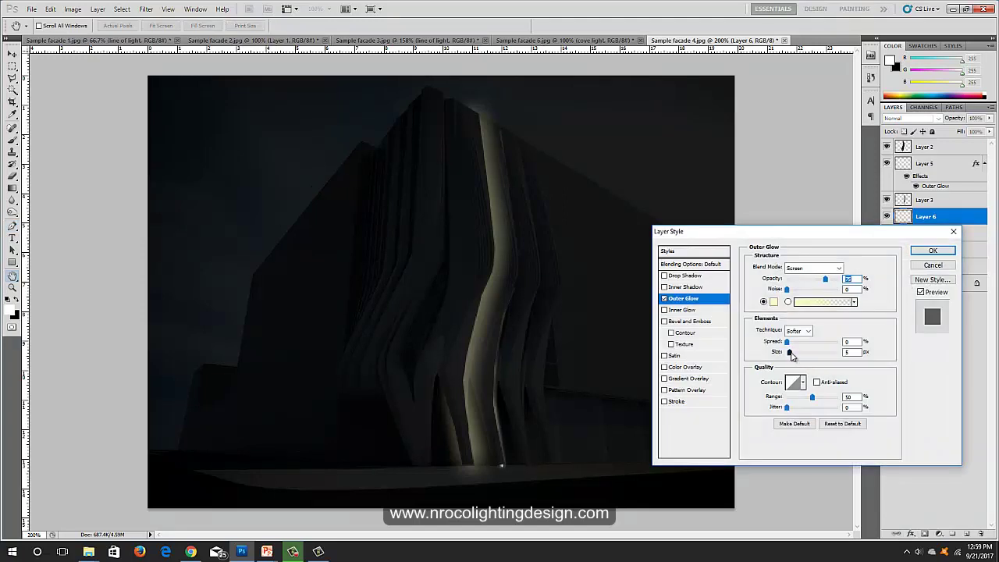
drag(791, 354, 793, 353)
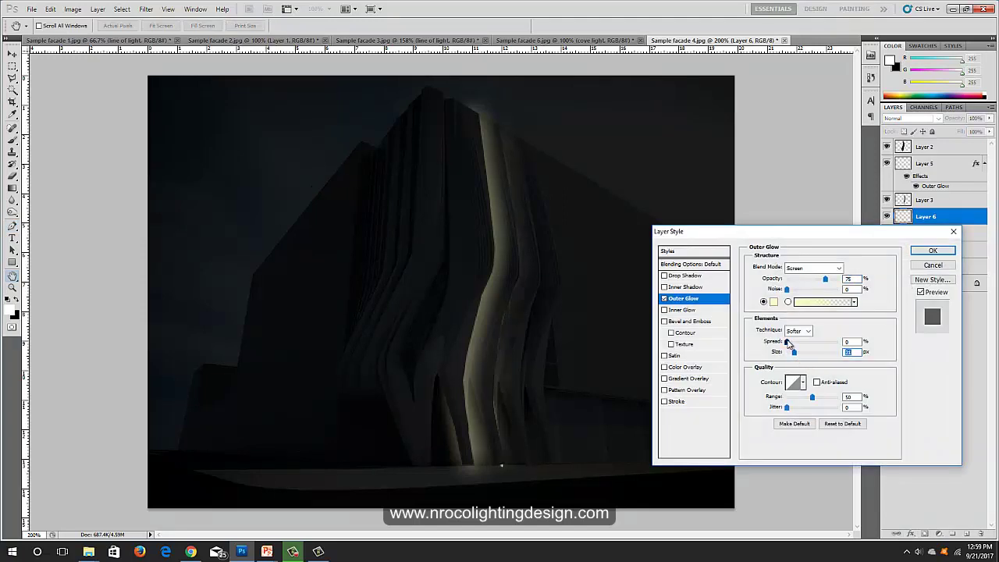
click(788, 344)
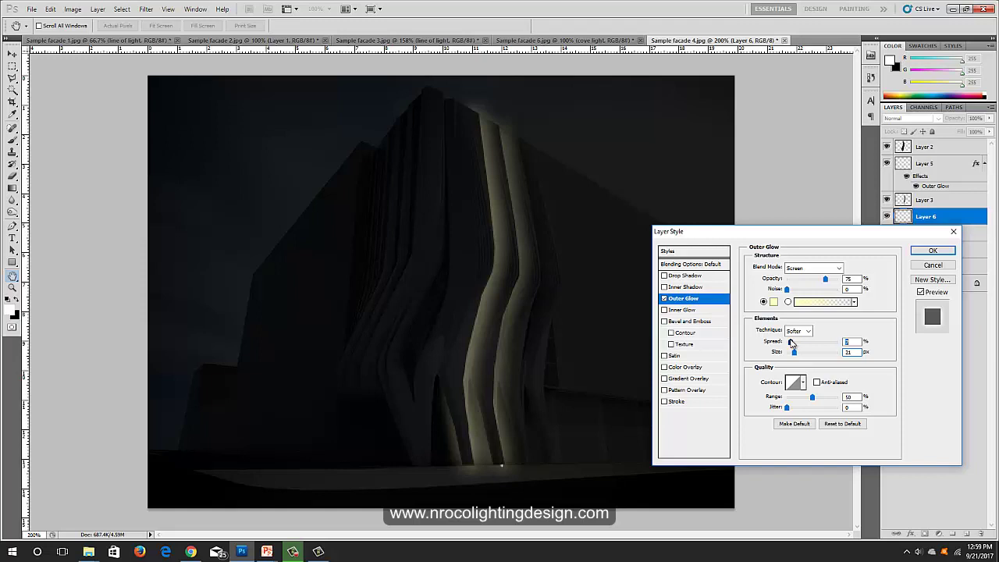
click(797, 354)
drag(791, 343, 794, 352)
click(792, 344)
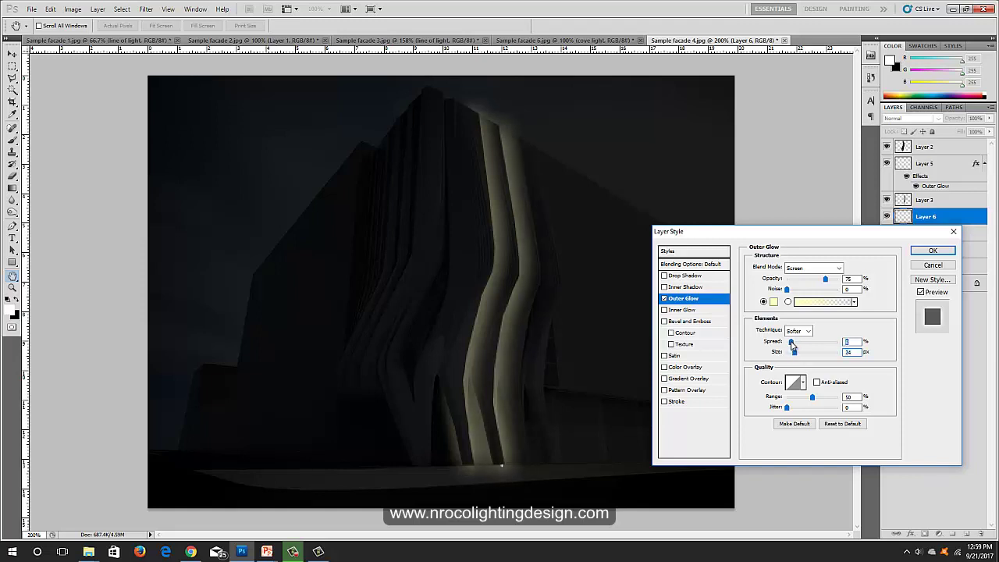
click(932, 251)
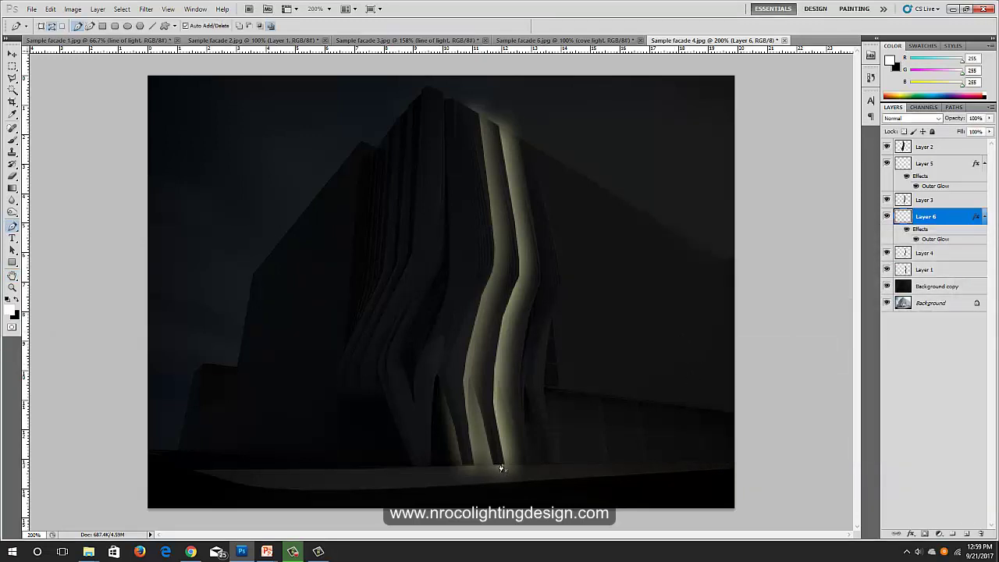
Clear the excess at the second line's base and add a new Layer 7 above Layer 1.
key(m)
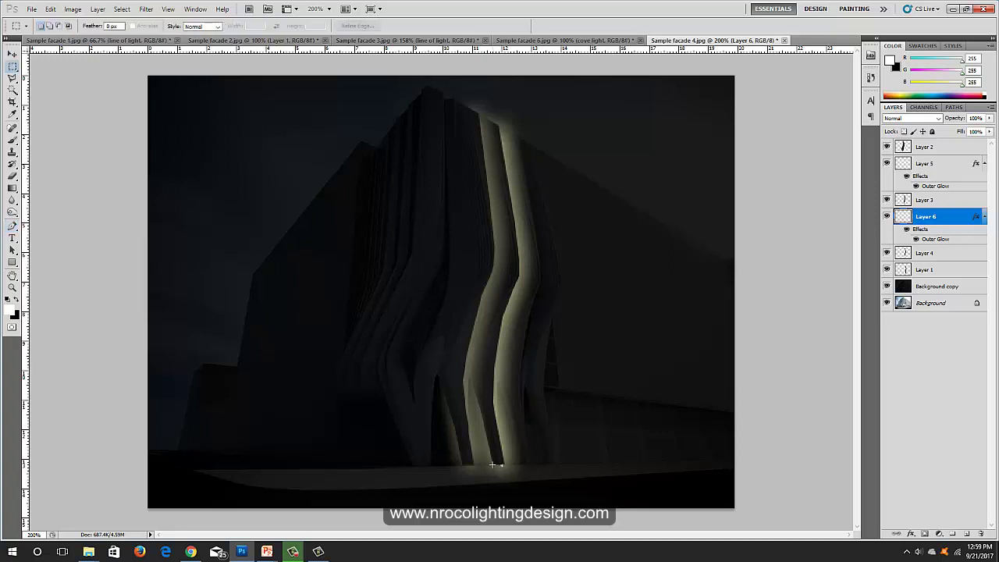
drag(504, 468, 533, 478)
key(Delete)
key(ctrl+d)
click(941, 271)
click(966, 534)
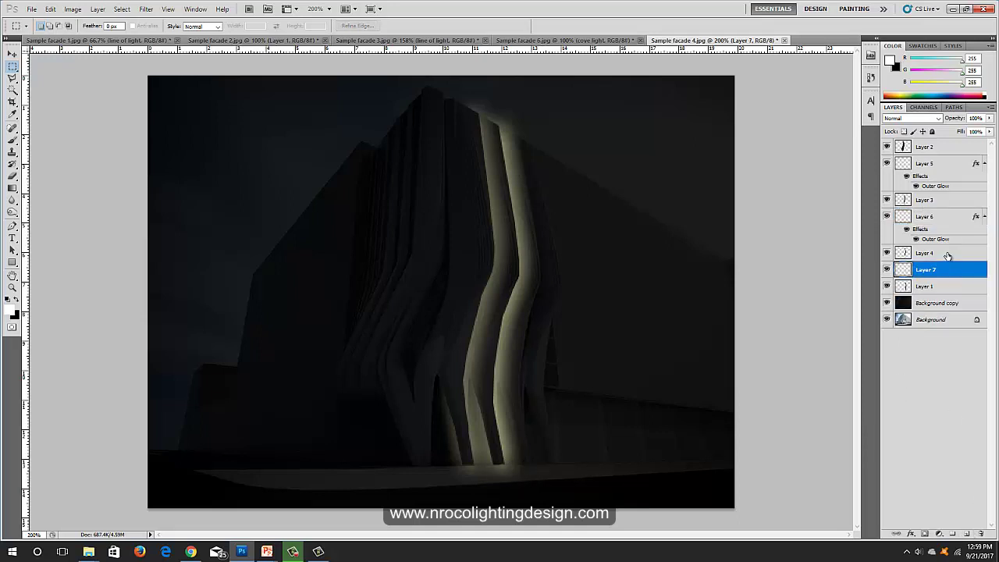
Trace a curved Pen path down the third fin and stroke it with the white brush.
click(13, 227)
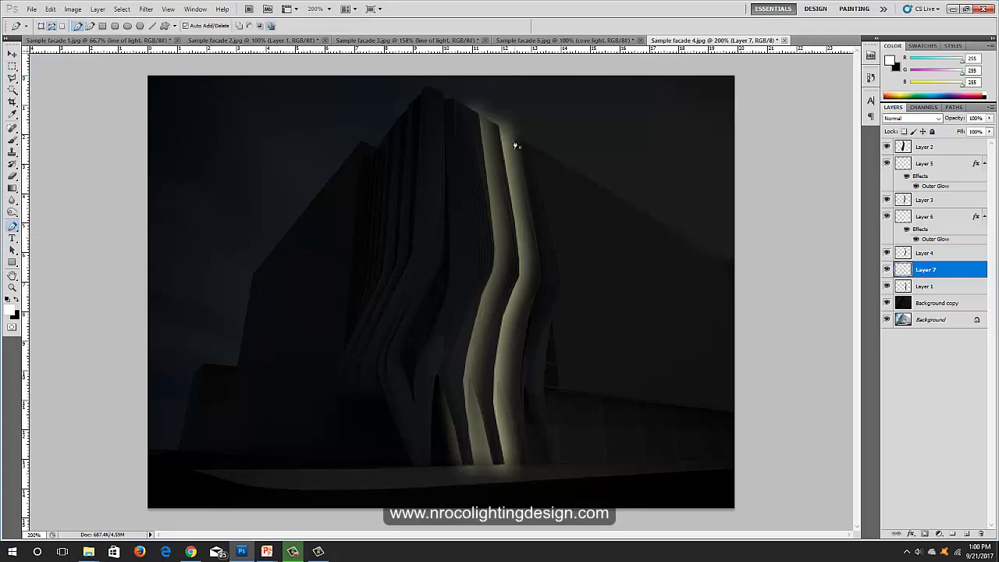
click(536, 263)
drag(534, 292, 530, 308)
click(517, 365)
drag(515, 391, 518, 409)
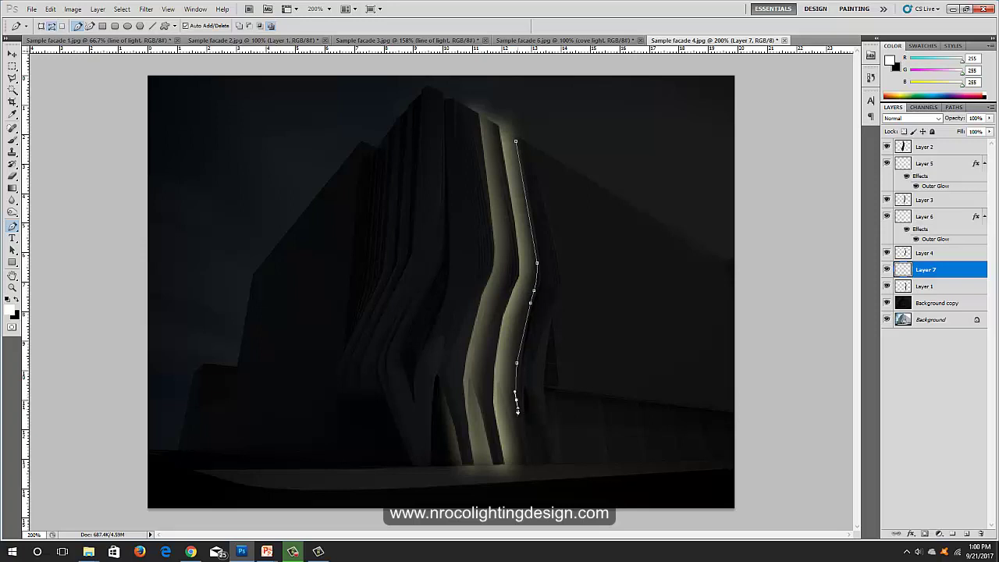
click(525, 465)
right_click(525, 462)
click(567, 424)
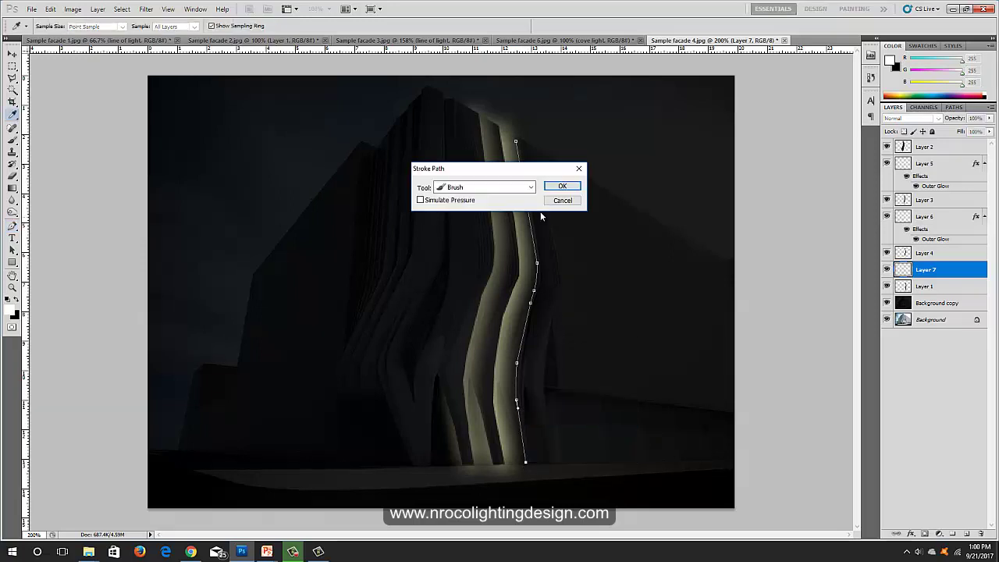
click(560, 187)
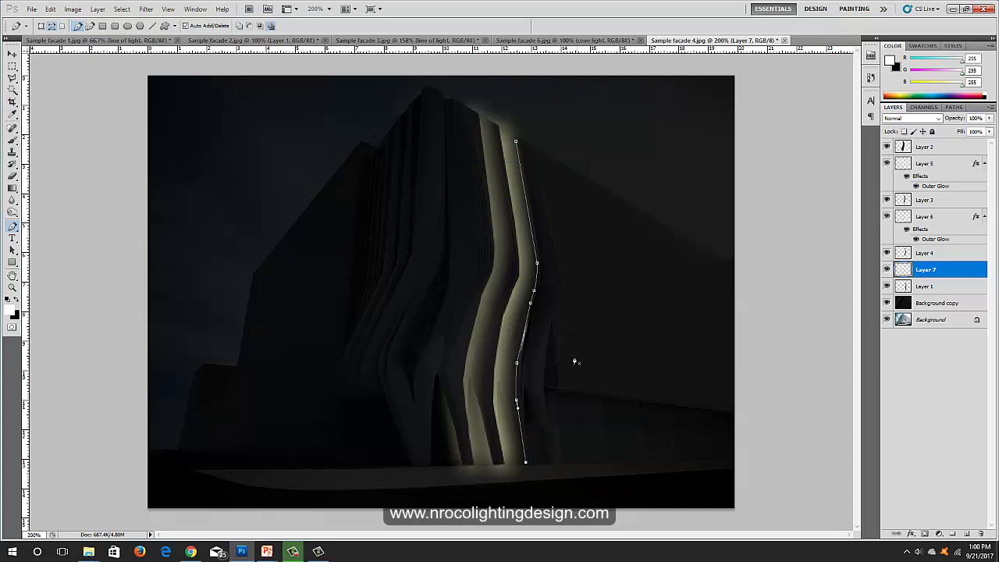
key(Return)
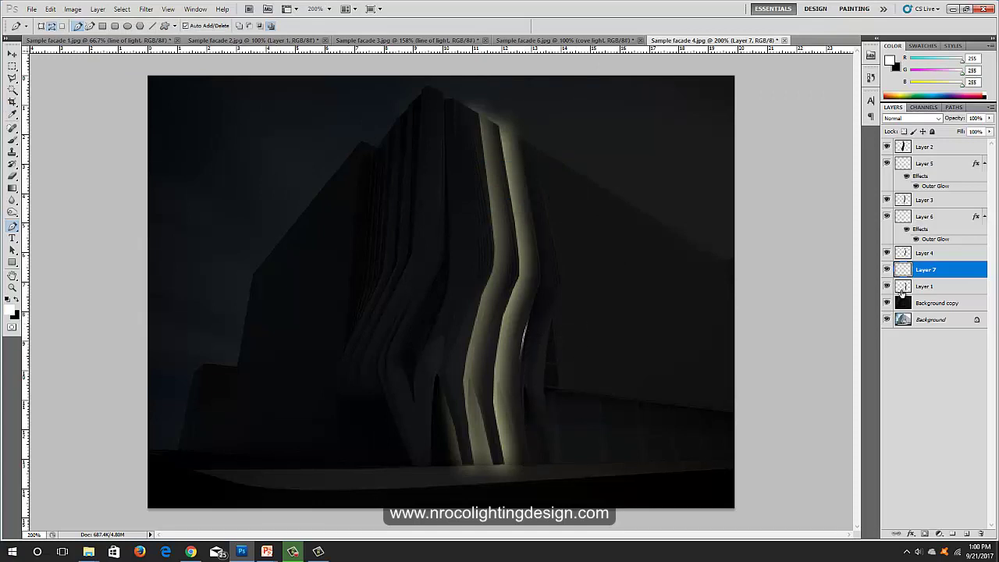
Erase the misplaced white stroke with Layer 4 hidden, then show Layer 4 again.
click(887, 253)
key(m)
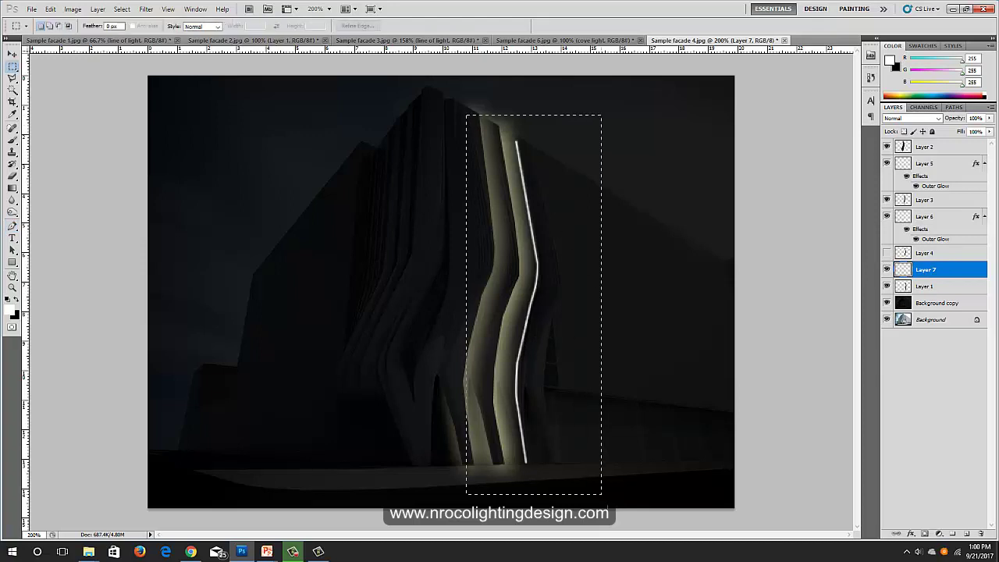
key(Delete)
key(ctrl+d)
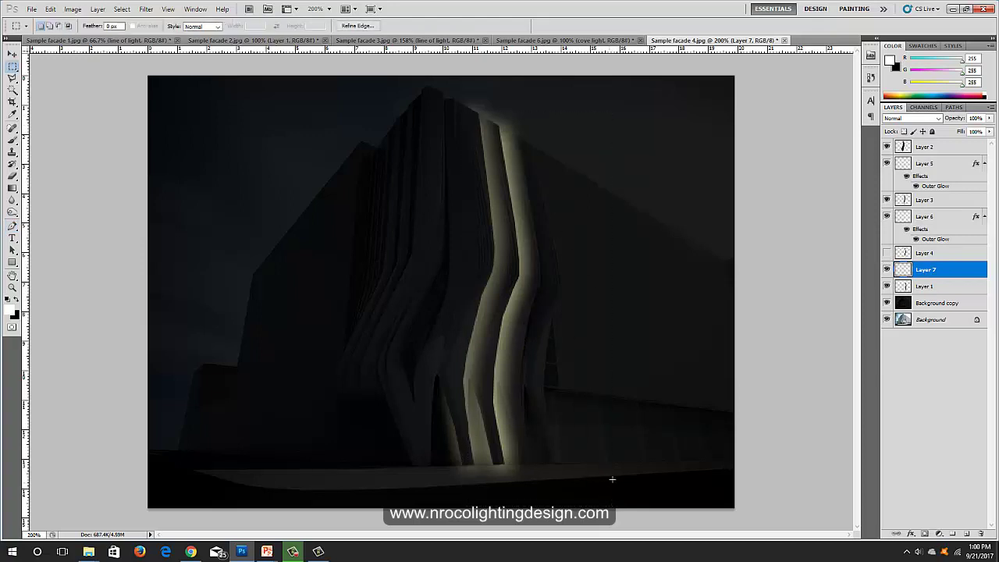
click(886, 253)
Redraw the Pen path along the middle fin's edge and stroke it as the third light line.
key(p)
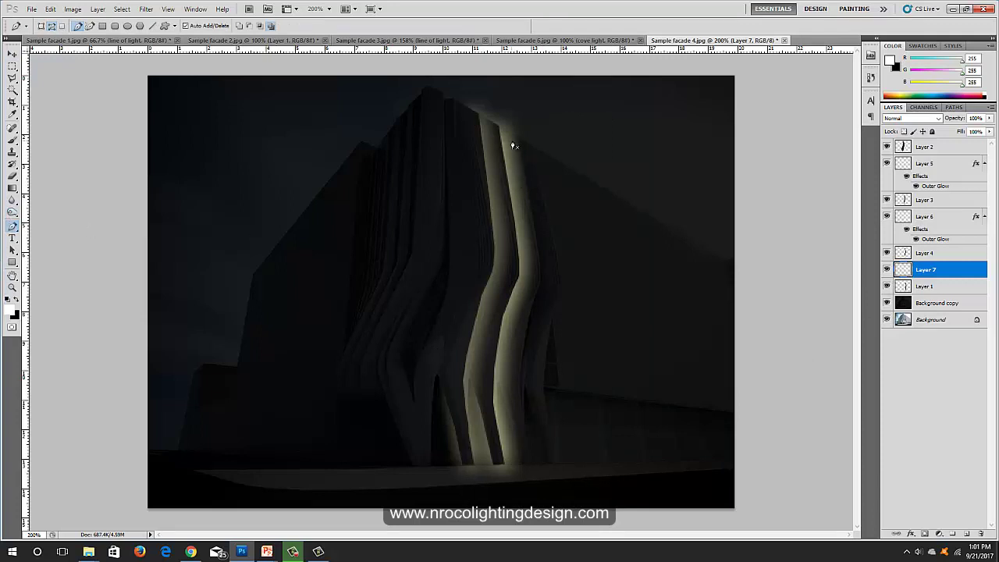
click(533, 263)
drag(527, 301, 517, 333)
drag(512, 385, 513, 388)
click(525, 465)
right_click(525, 464)
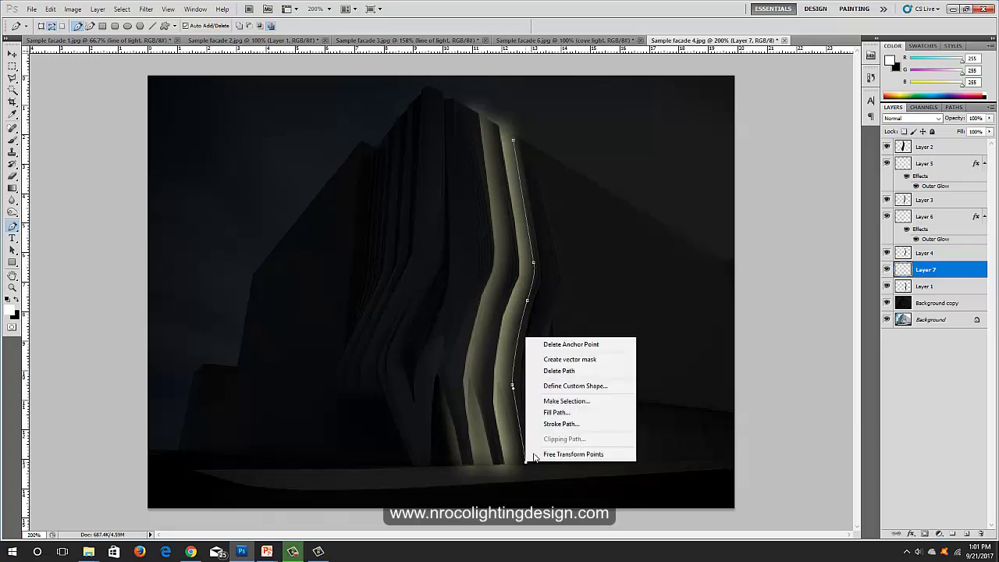
click(575, 425)
click(560, 191)
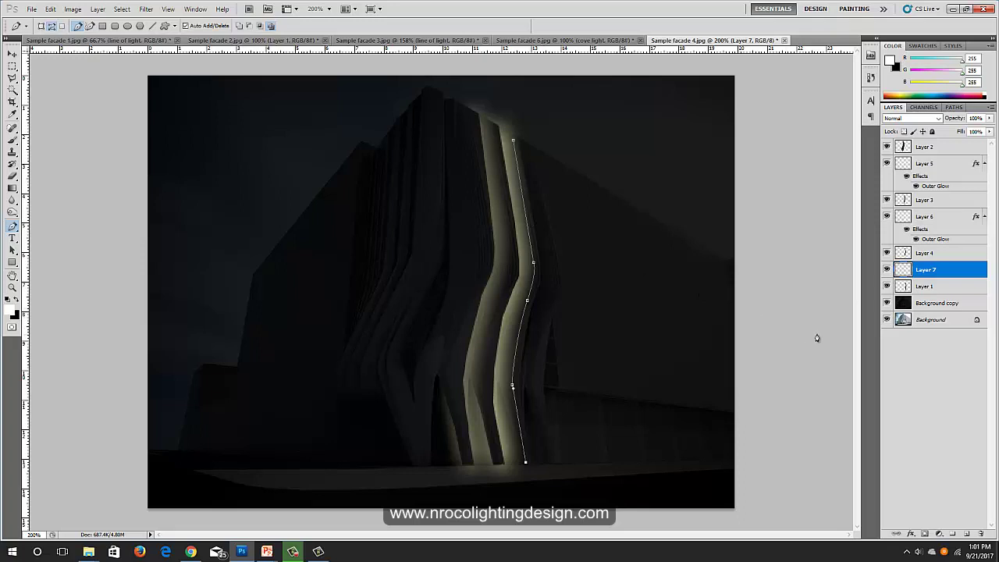
key(Return)
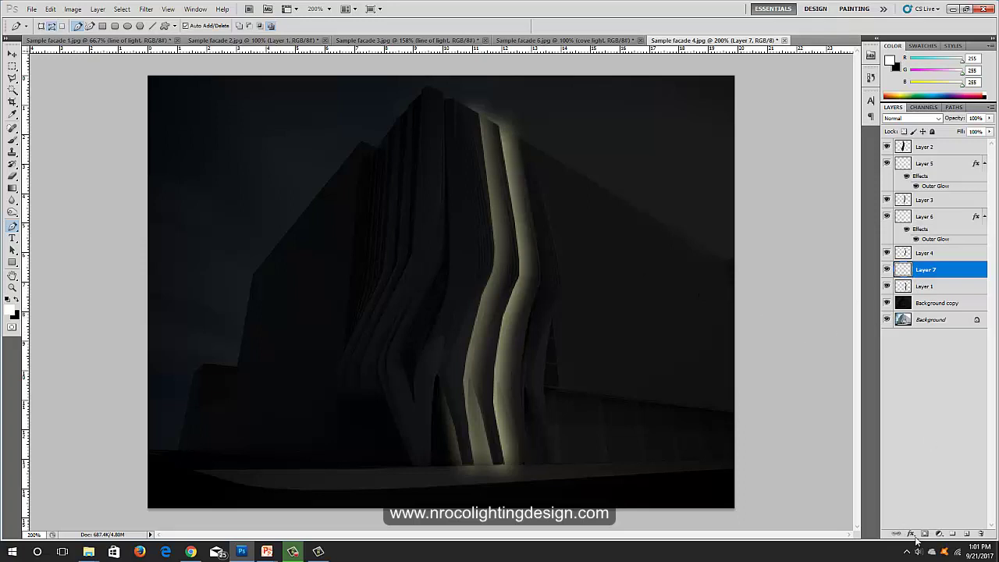
Add an Outer Glow to Layer 7's line with Spread and Size raised to about 18.
click(911, 534)
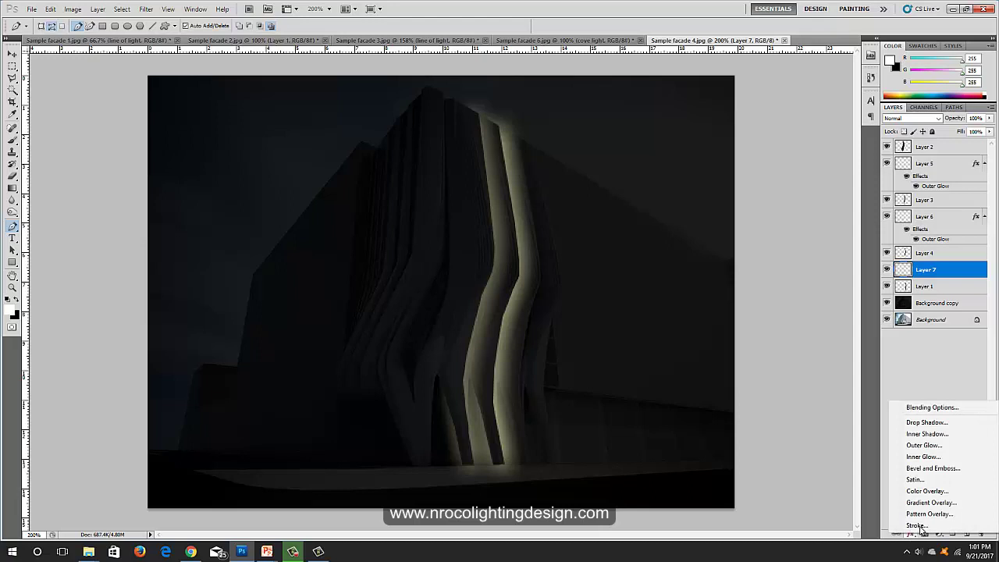
click(941, 448)
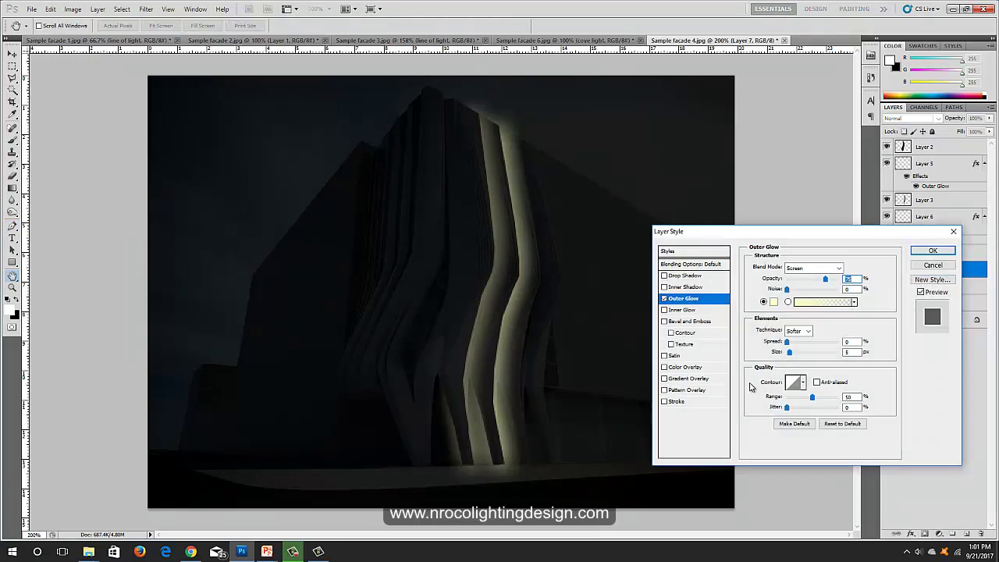
mouse_move(790, 355)
mouse_down()
mouse_move(799, 356)
mouse_move(789, 343)
mouse_move(803, 355)
mouse_move(793, 355)
mouse_move(796, 346)
mouse_up()
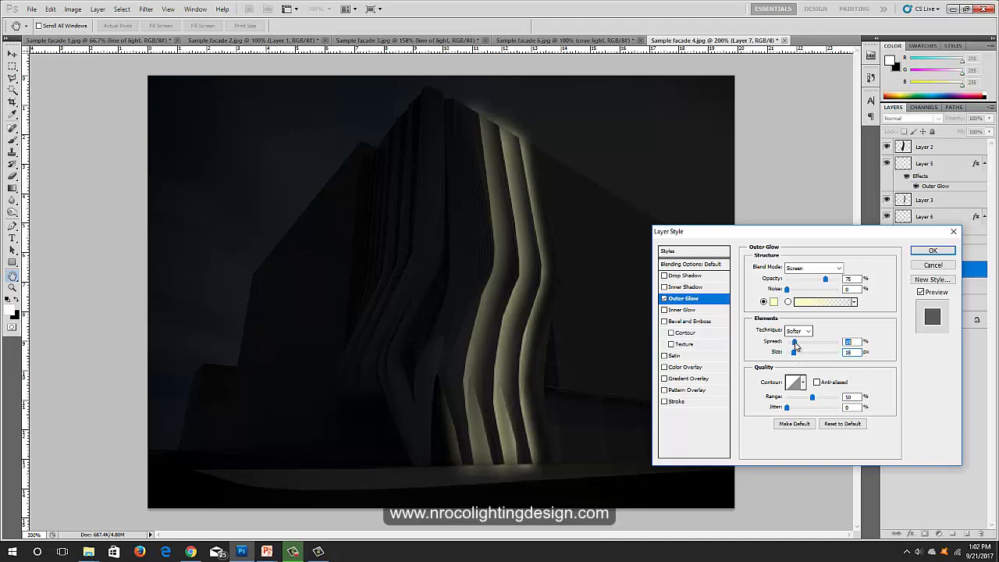
click(929, 252)
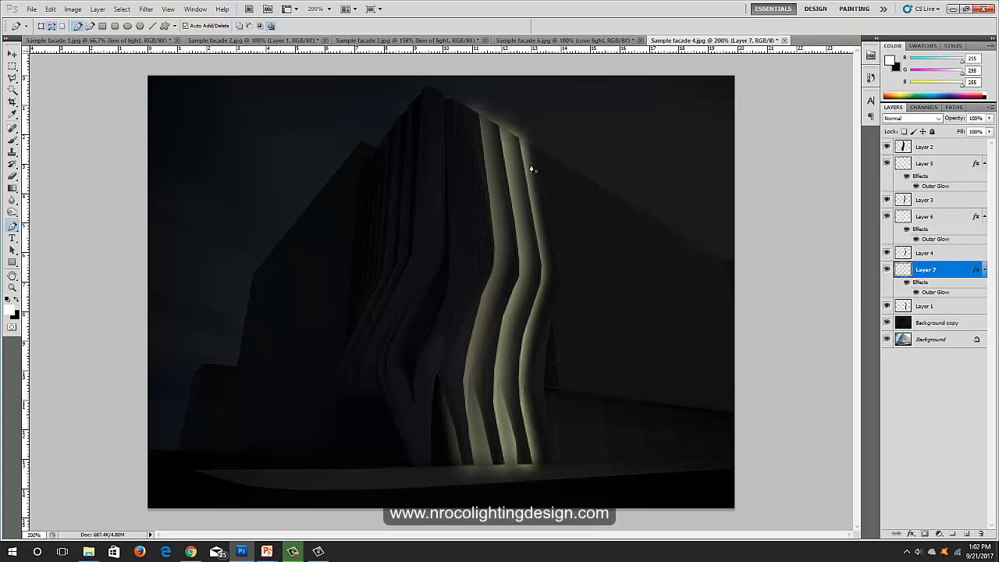
Reopen Layer 5's Outer Glow settings and increase its Size for a wider glow.
click(927, 167)
double_click(929, 185)
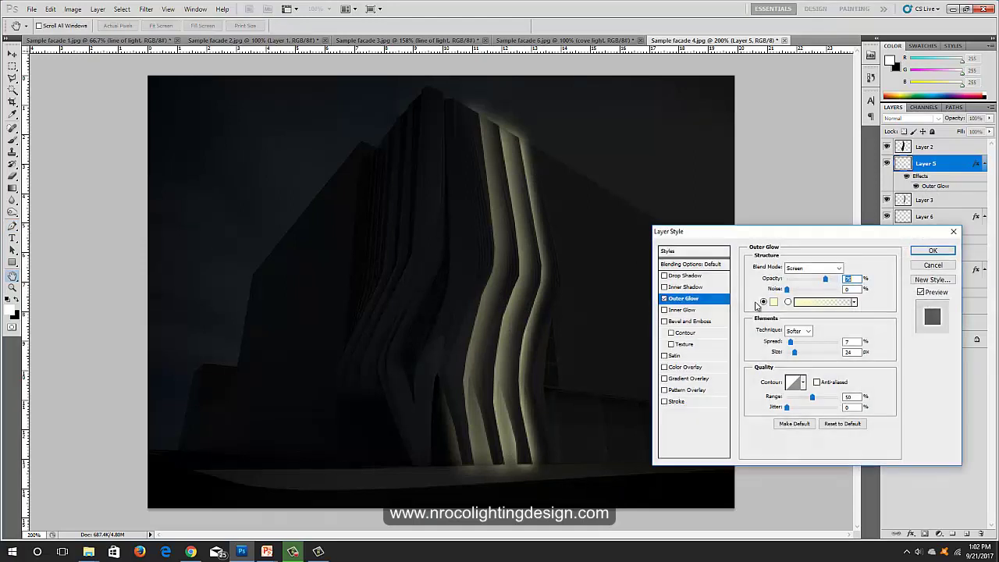
drag(796, 355, 796, 344)
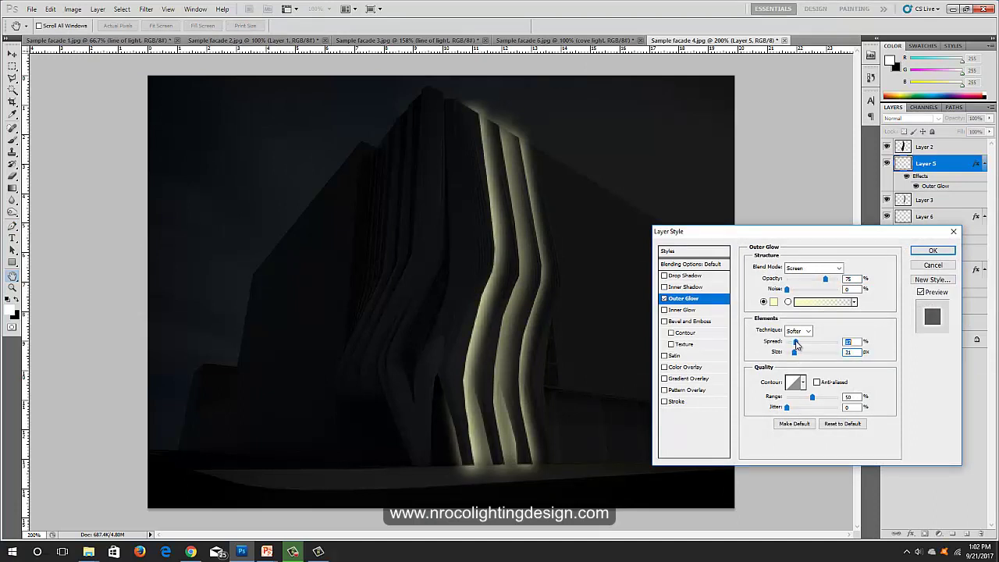
click(926, 250)
key(p)
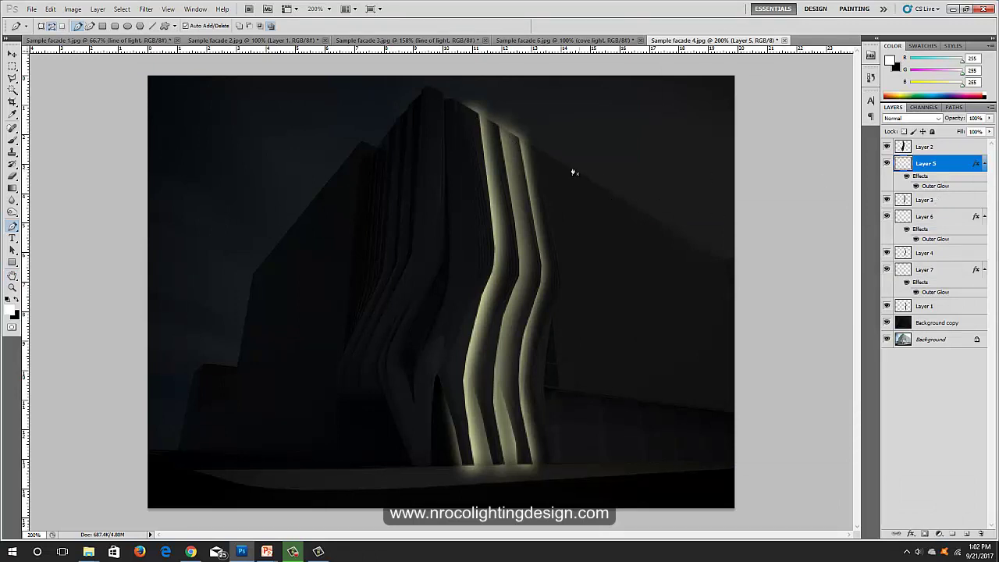
Lasso the area above the fin tops and trim the light lines there on Layers 5, 6 and 7.
key(m)
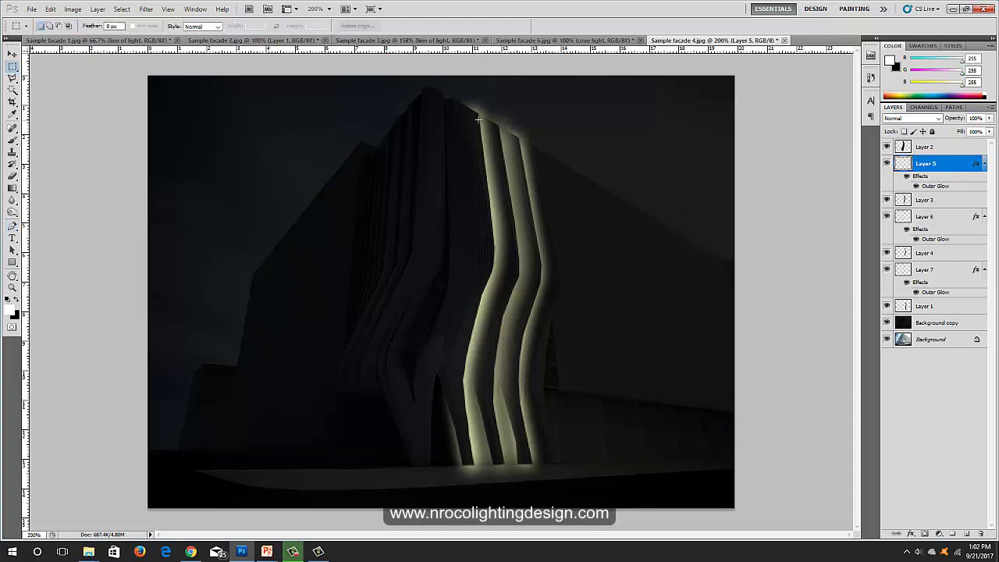
click(12, 79)
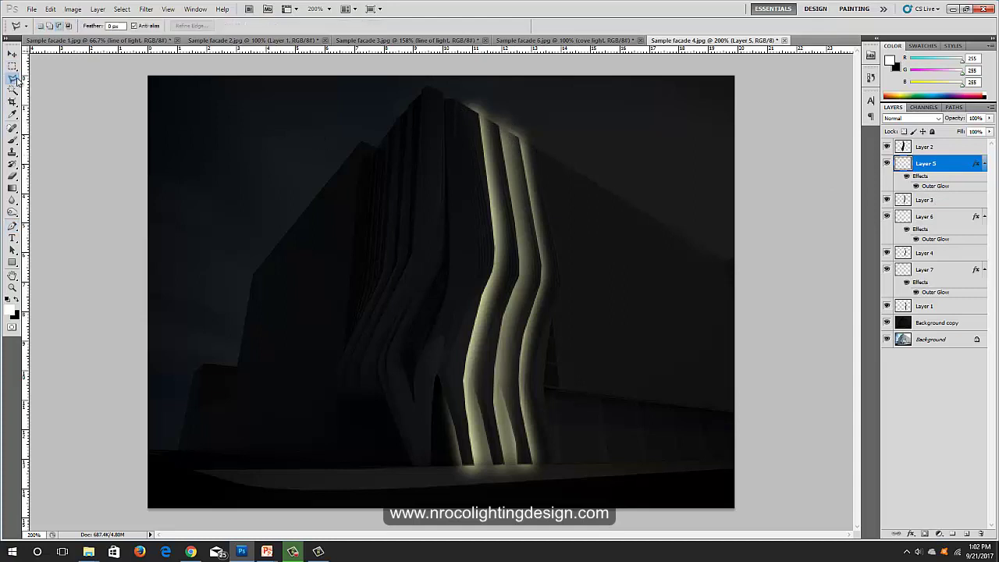
click(461, 110)
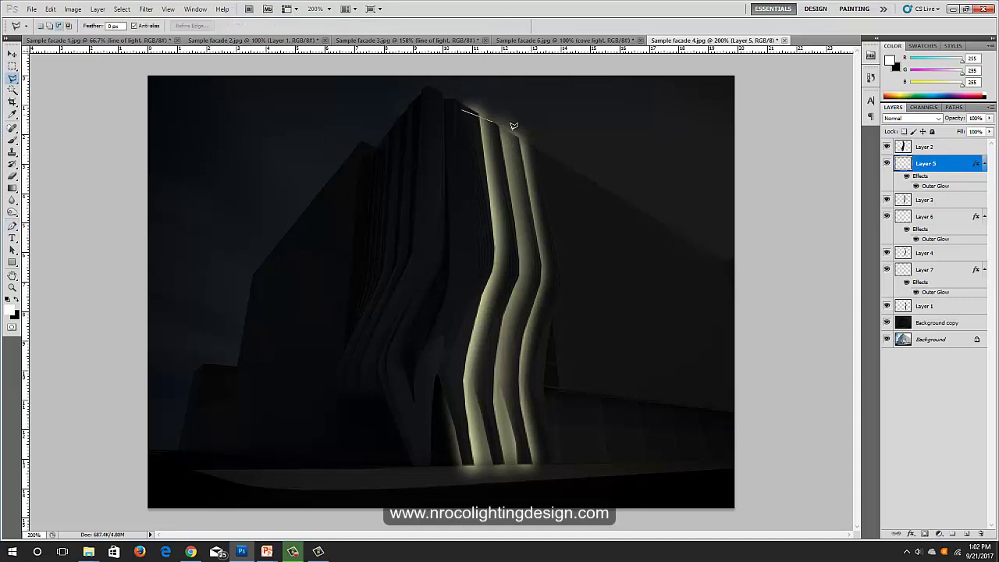
click(550, 160)
click(560, 138)
click(535, 106)
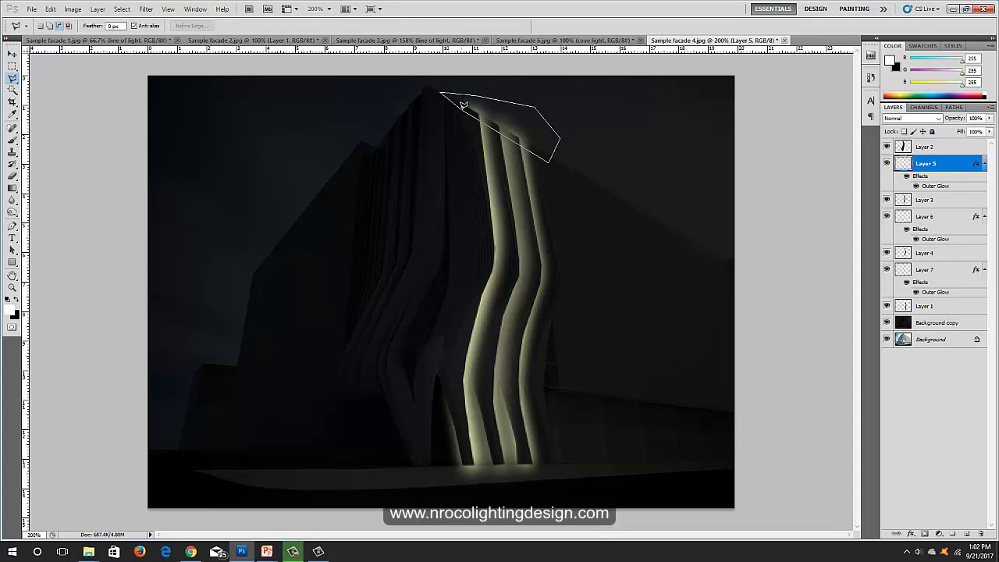
click(463, 105)
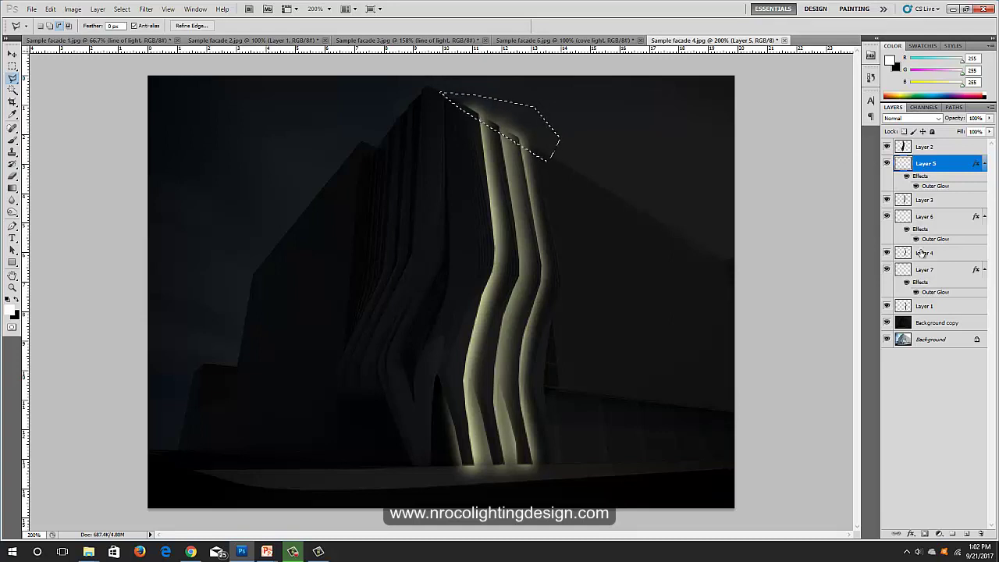
click(929, 217)
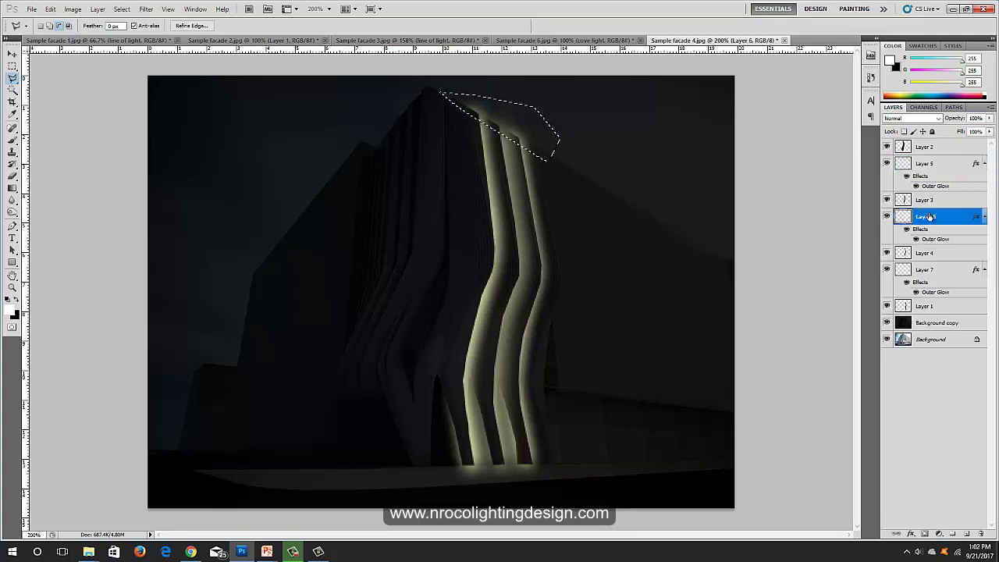
click(935, 270)
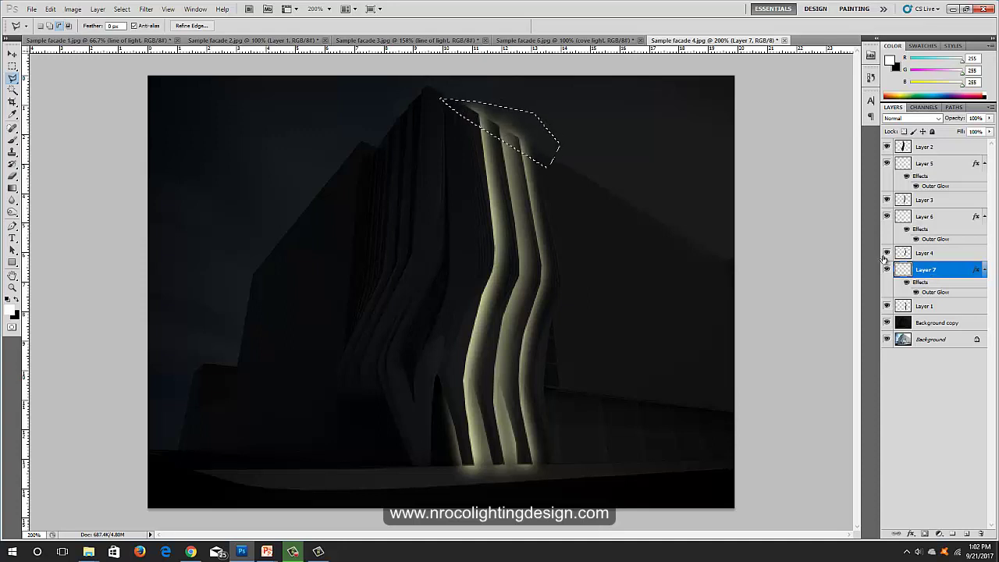
click(935, 217)
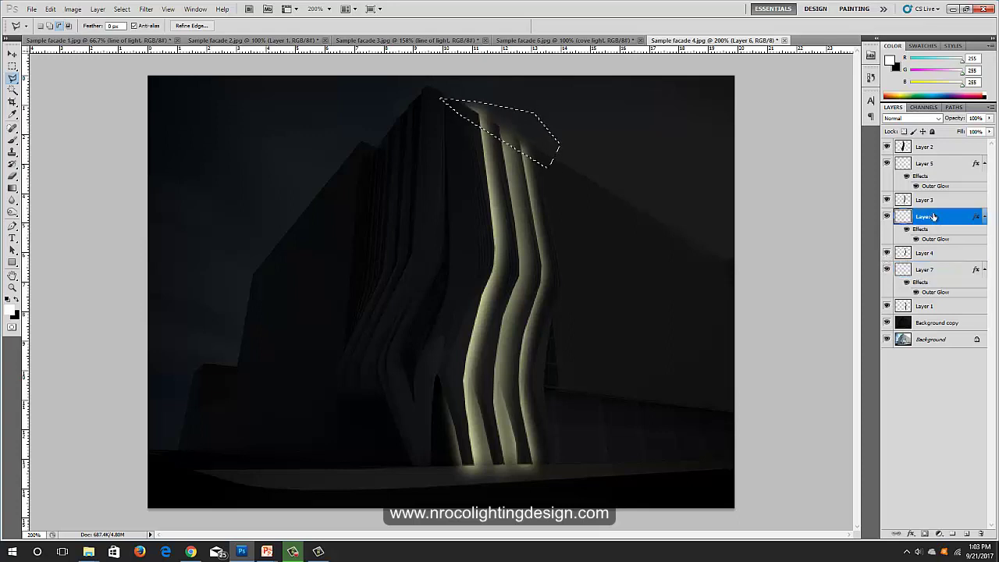
click(933, 166)
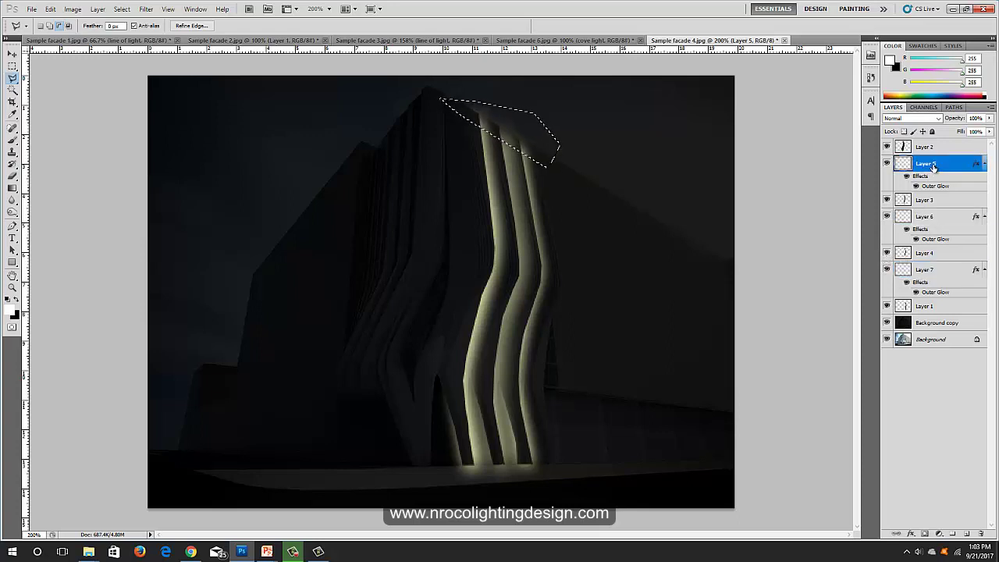
key(ctrl+d)
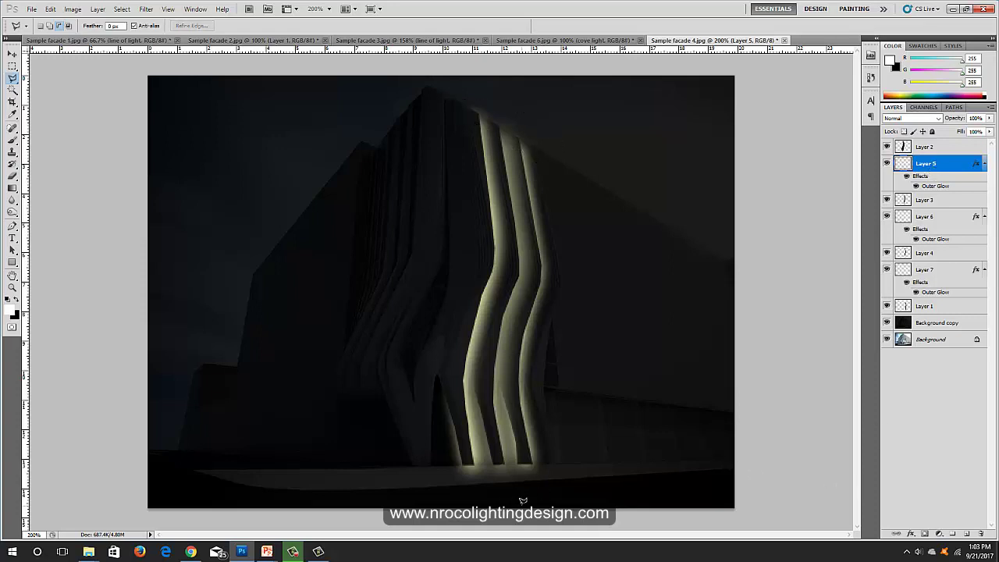
Lasso the fins' base and clear the glow spill there on Layers 5, 6 and 7.
click(436, 457)
click(565, 455)
click(576, 489)
click(477, 494)
click(437, 491)
click(436, 457)
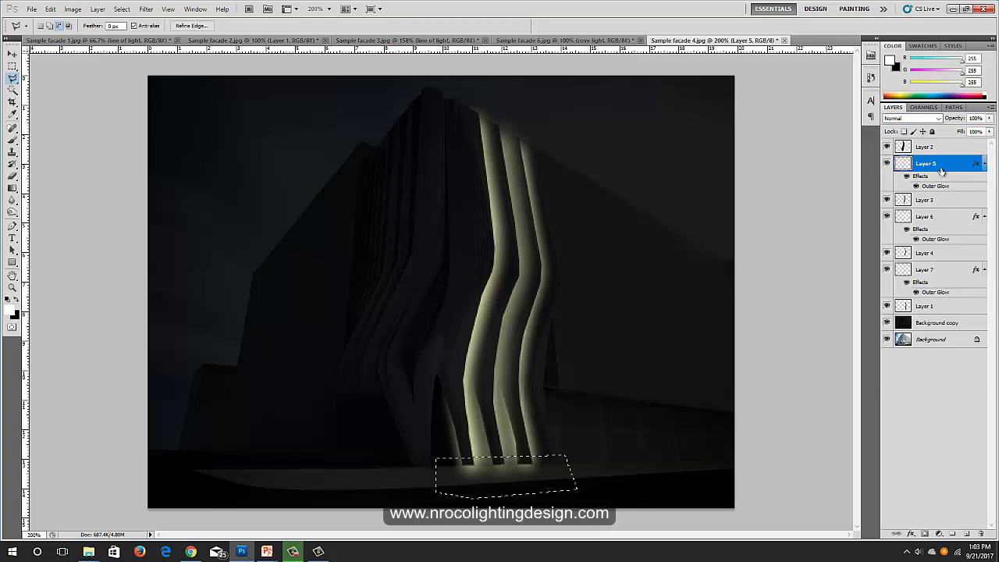
click(938, 222)
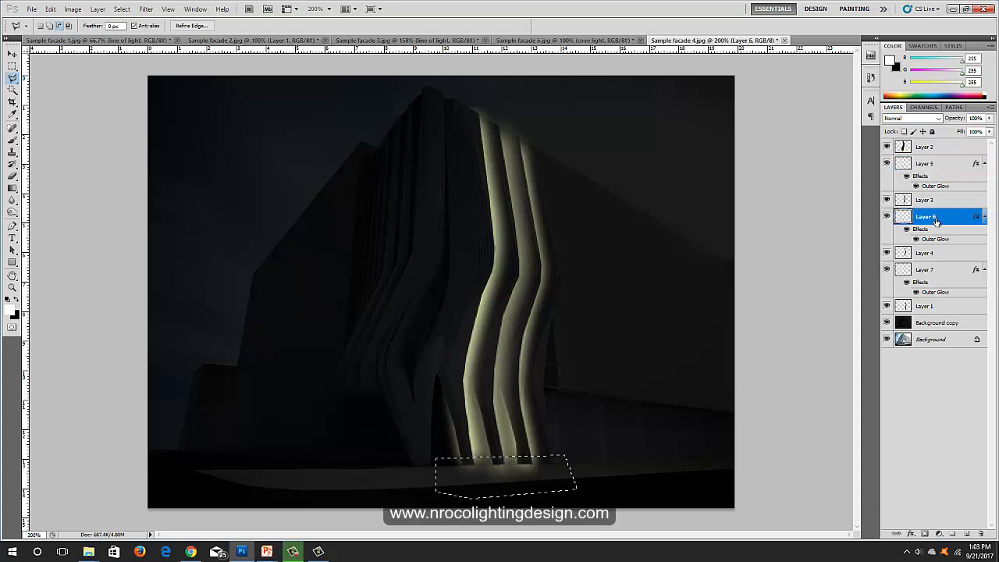
click(933, 273)
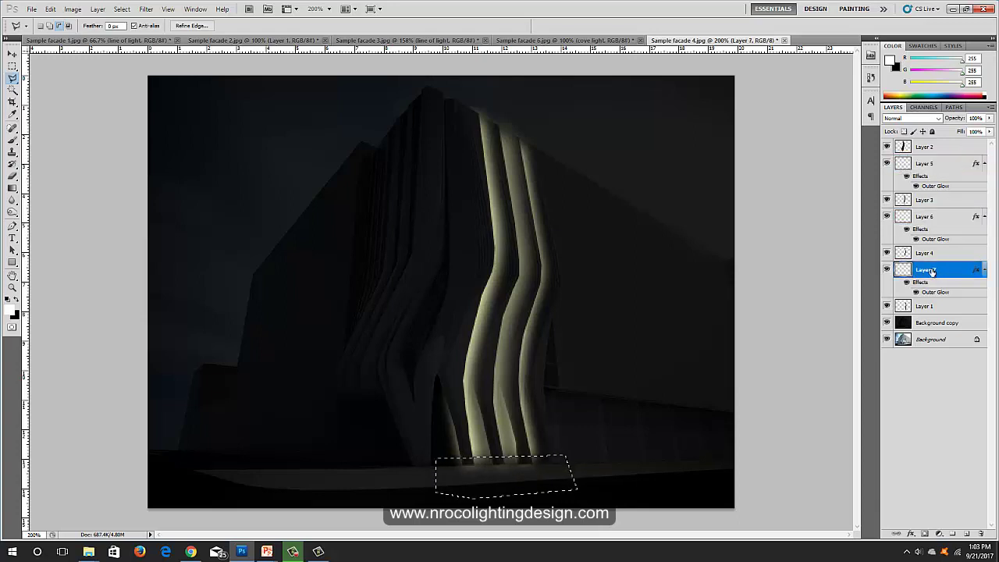
key(ctrl+d)
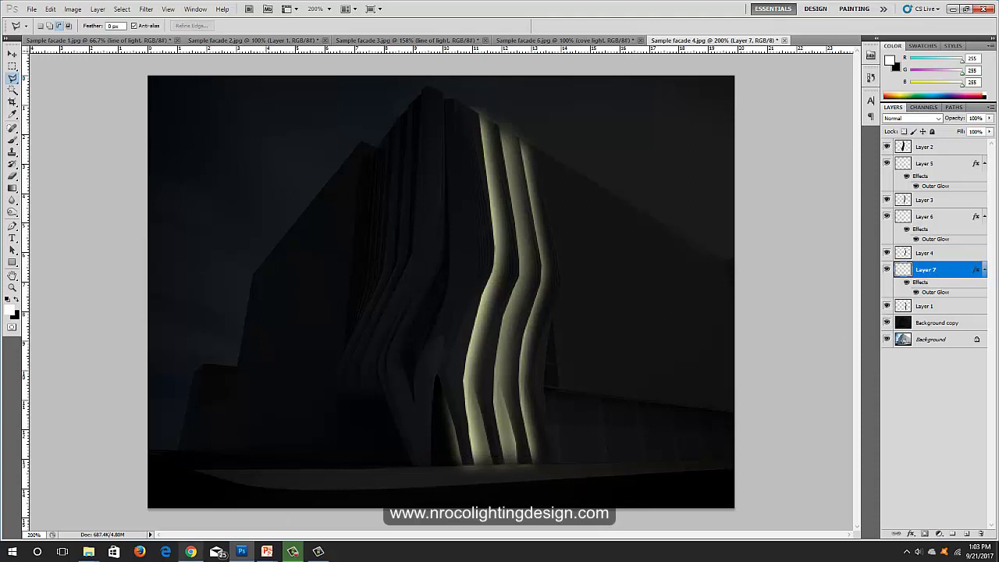
click(187, 553)
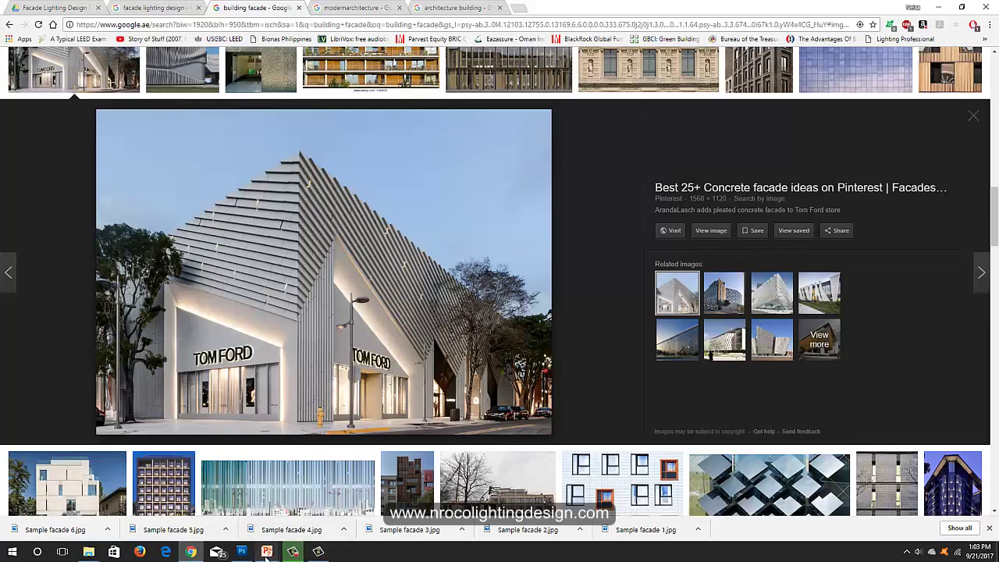
click(242, 551)
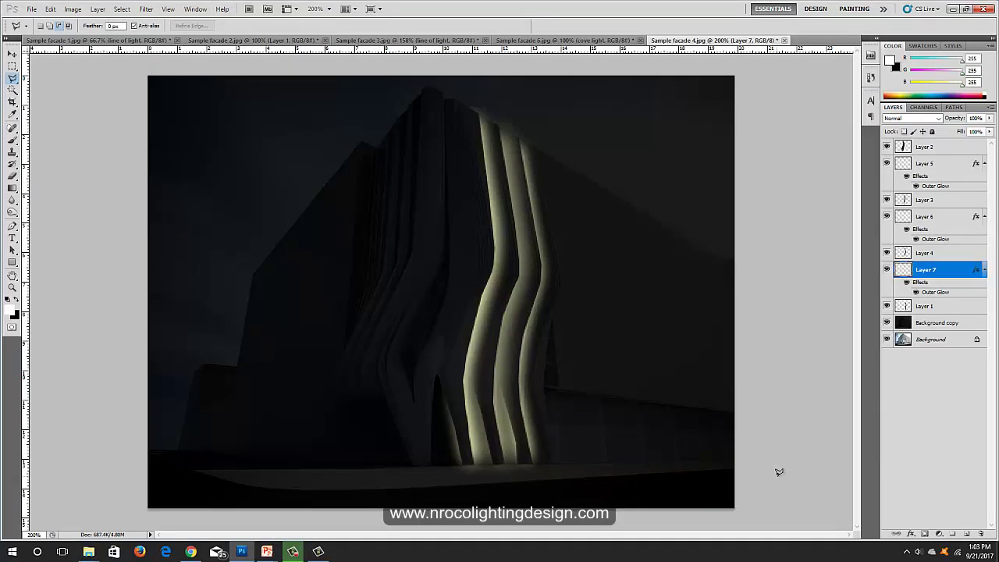